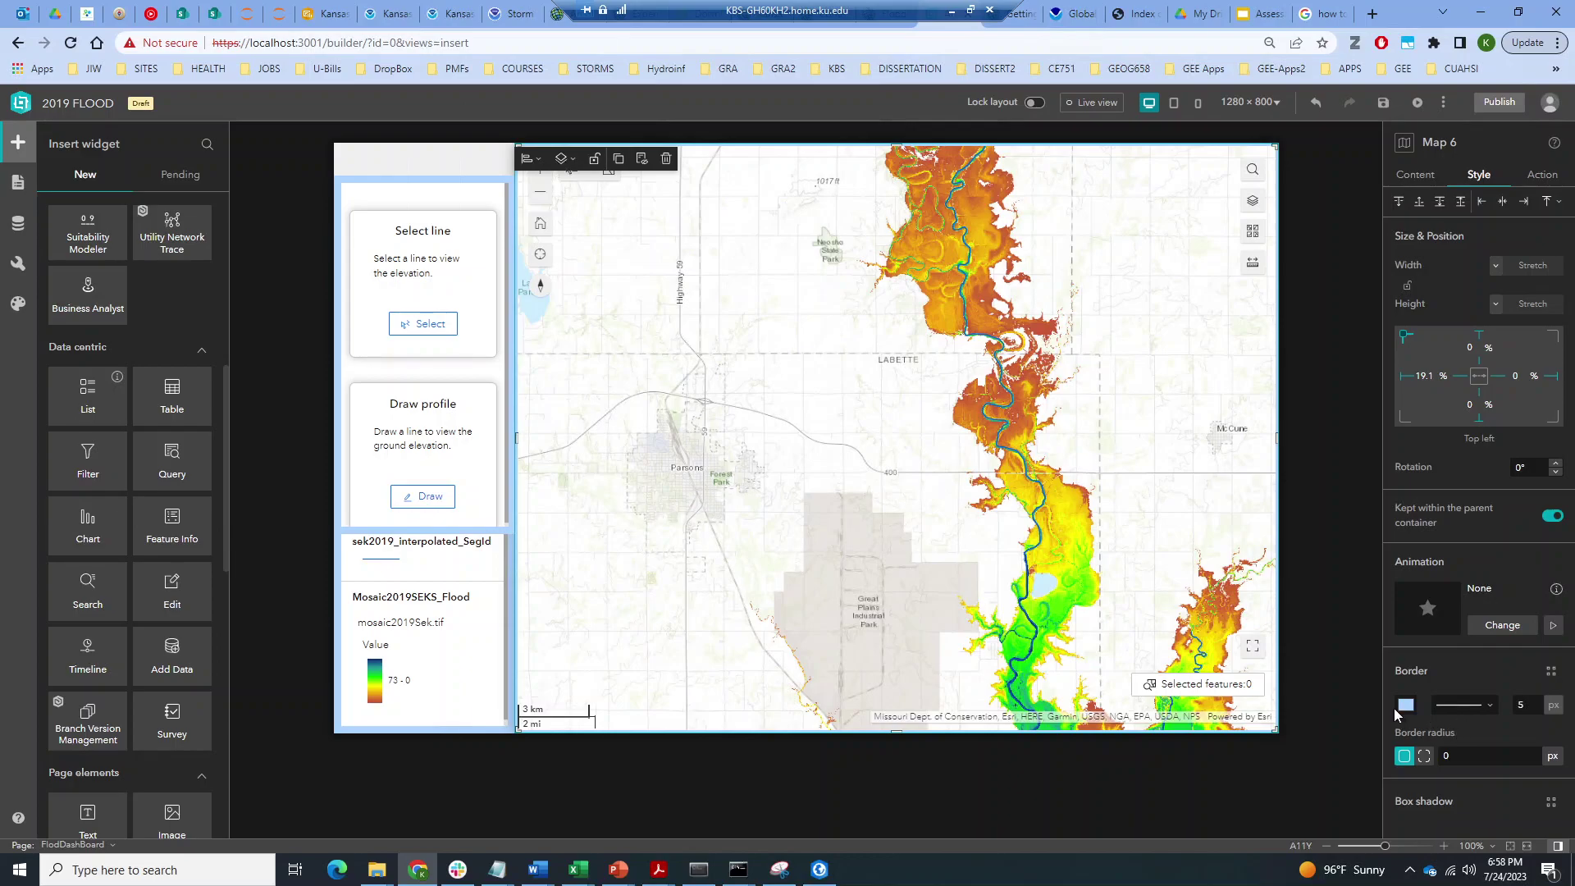
# Set the border width of the flood map widget to 10 px
pyautogui.click(1404, 707)
pyautogui.click(1405, 706)
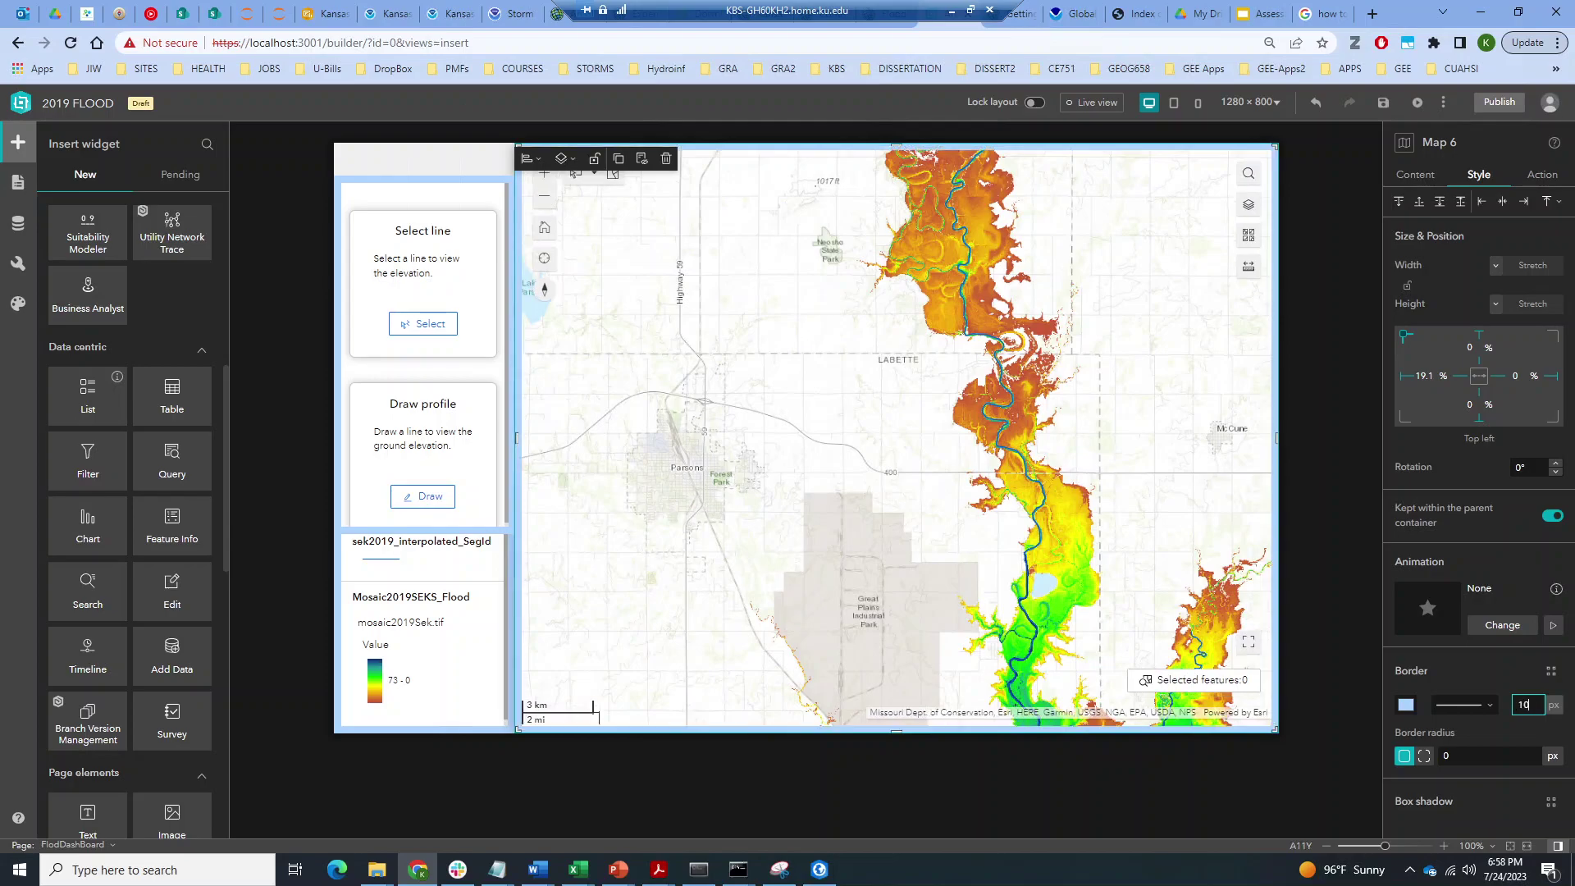
pyautogui.click(455, 159)
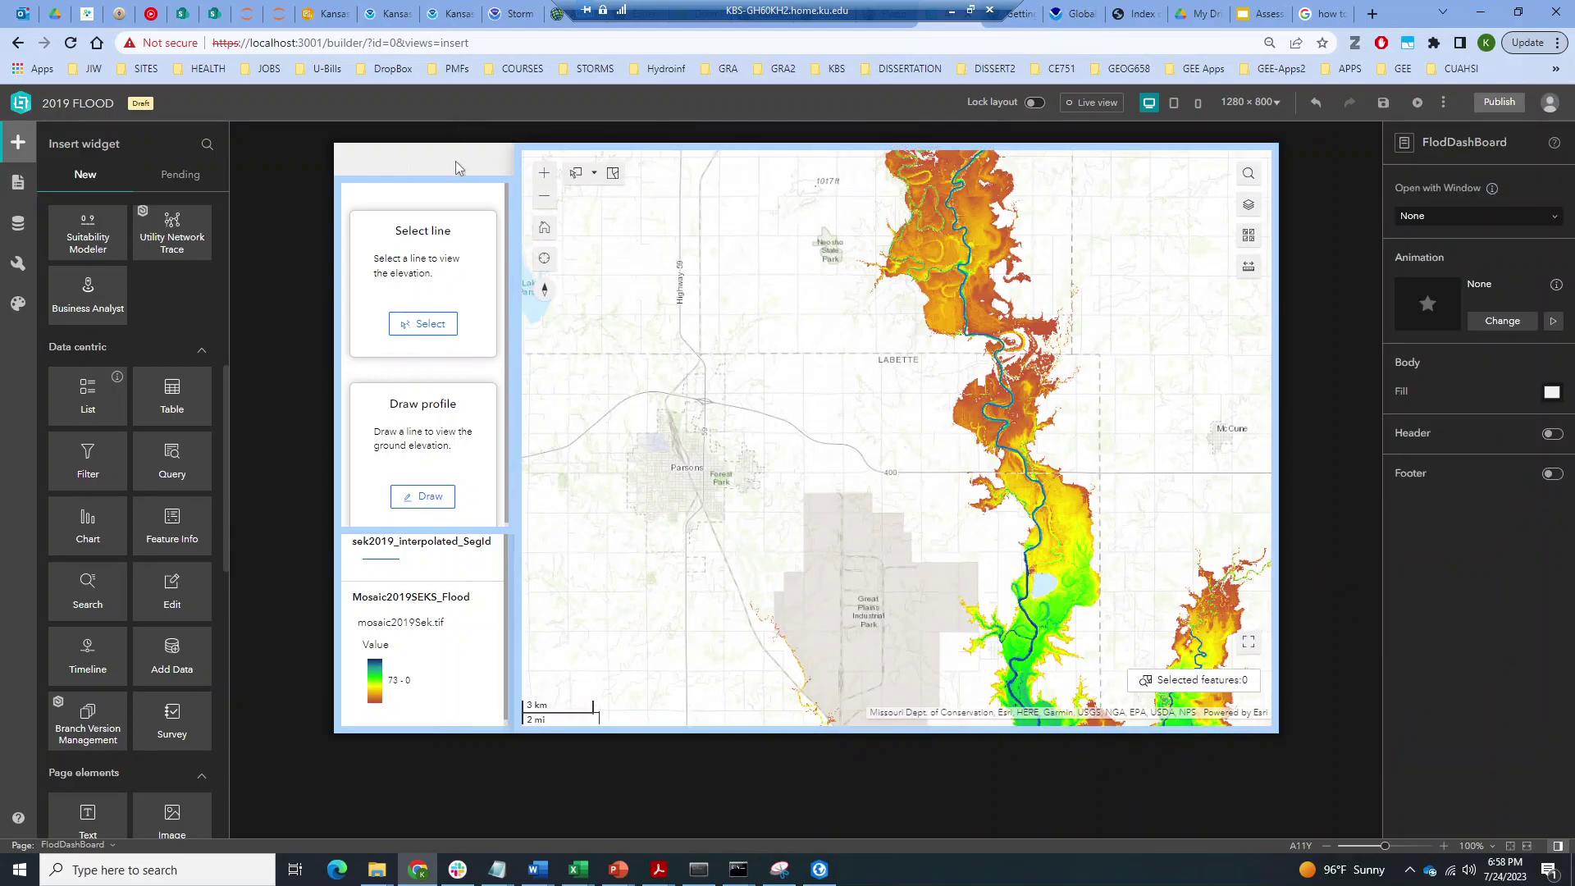
# Extend the Elevation Profile widget up to the page's upper edge and turn on live view
pyautogui.click(456, 182)
pyautogui.moveTo(417, 176); pyautogui.dragTo(418, 146)
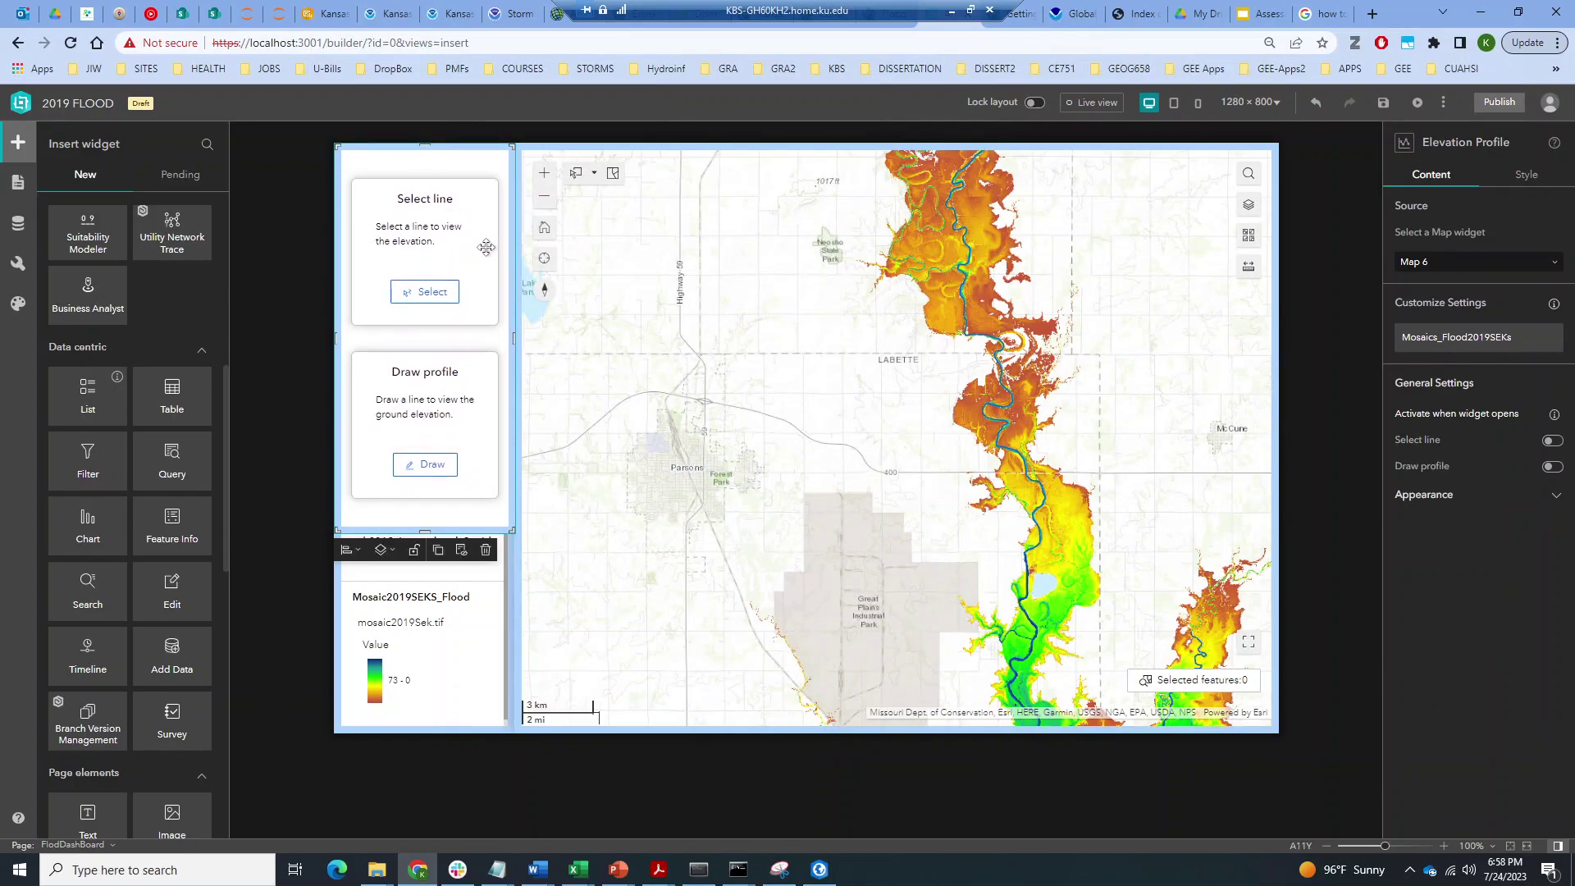
pyautogui.click(1294, 218)
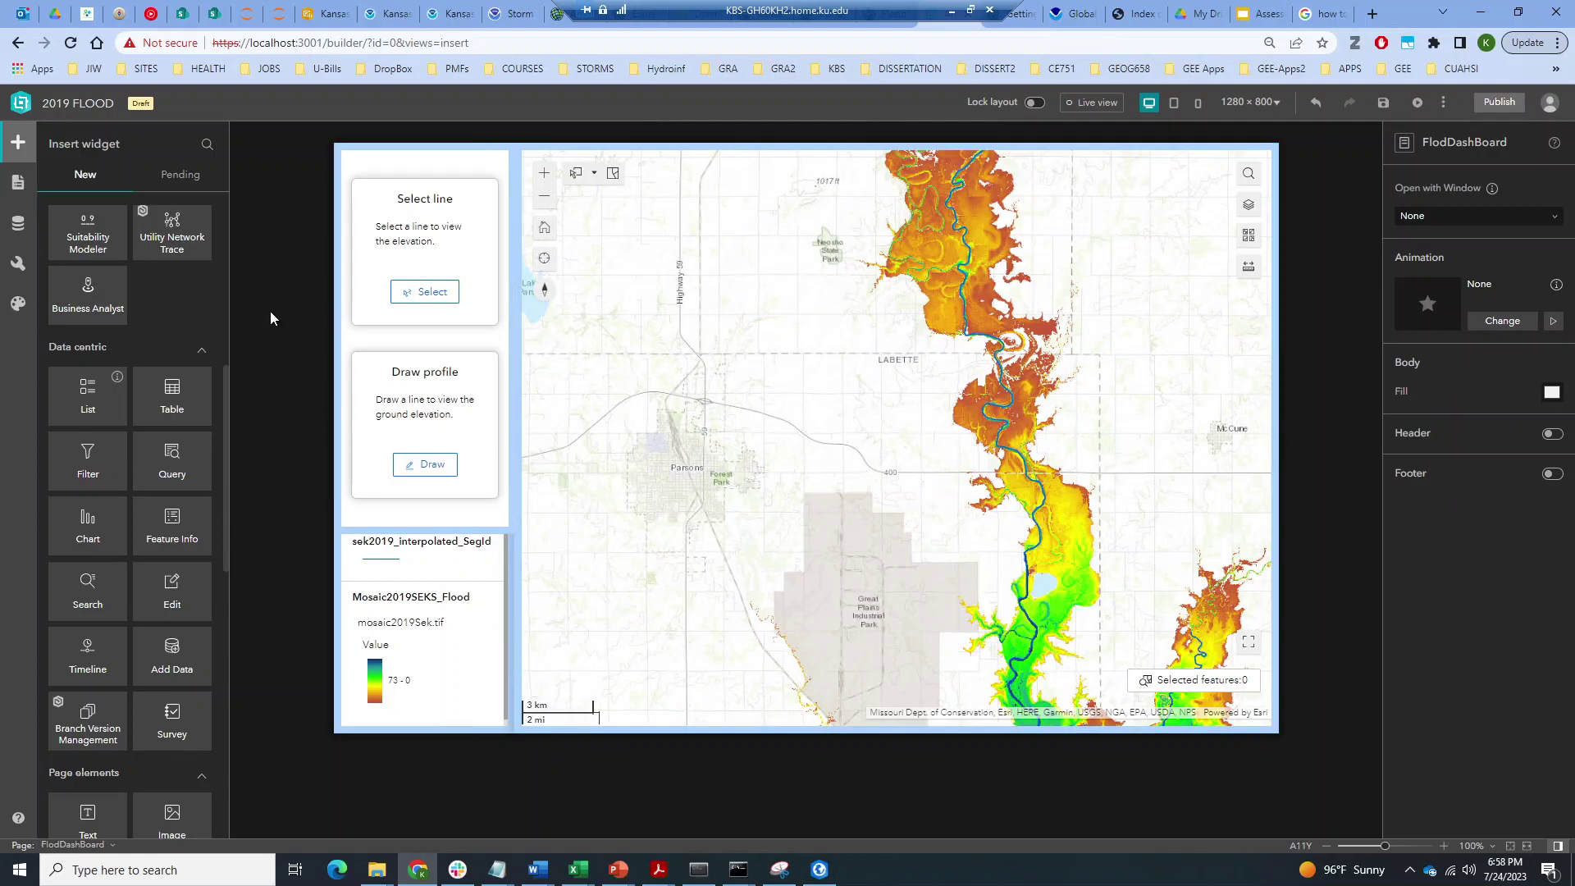
pyautogui.click(1016, 381)
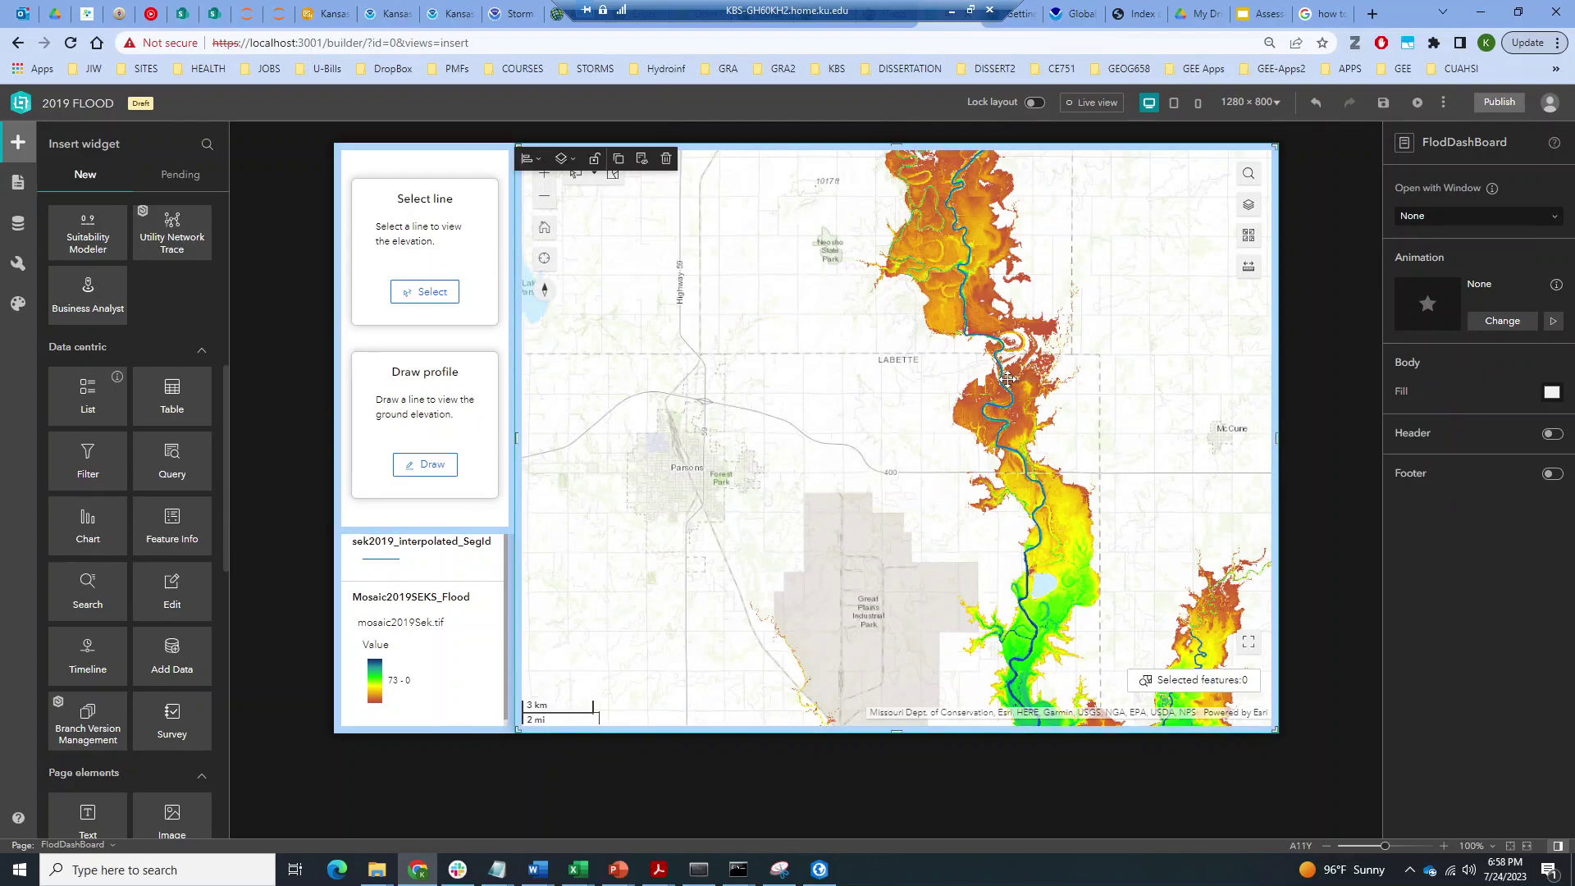
pyautogui.click(1311, 253)
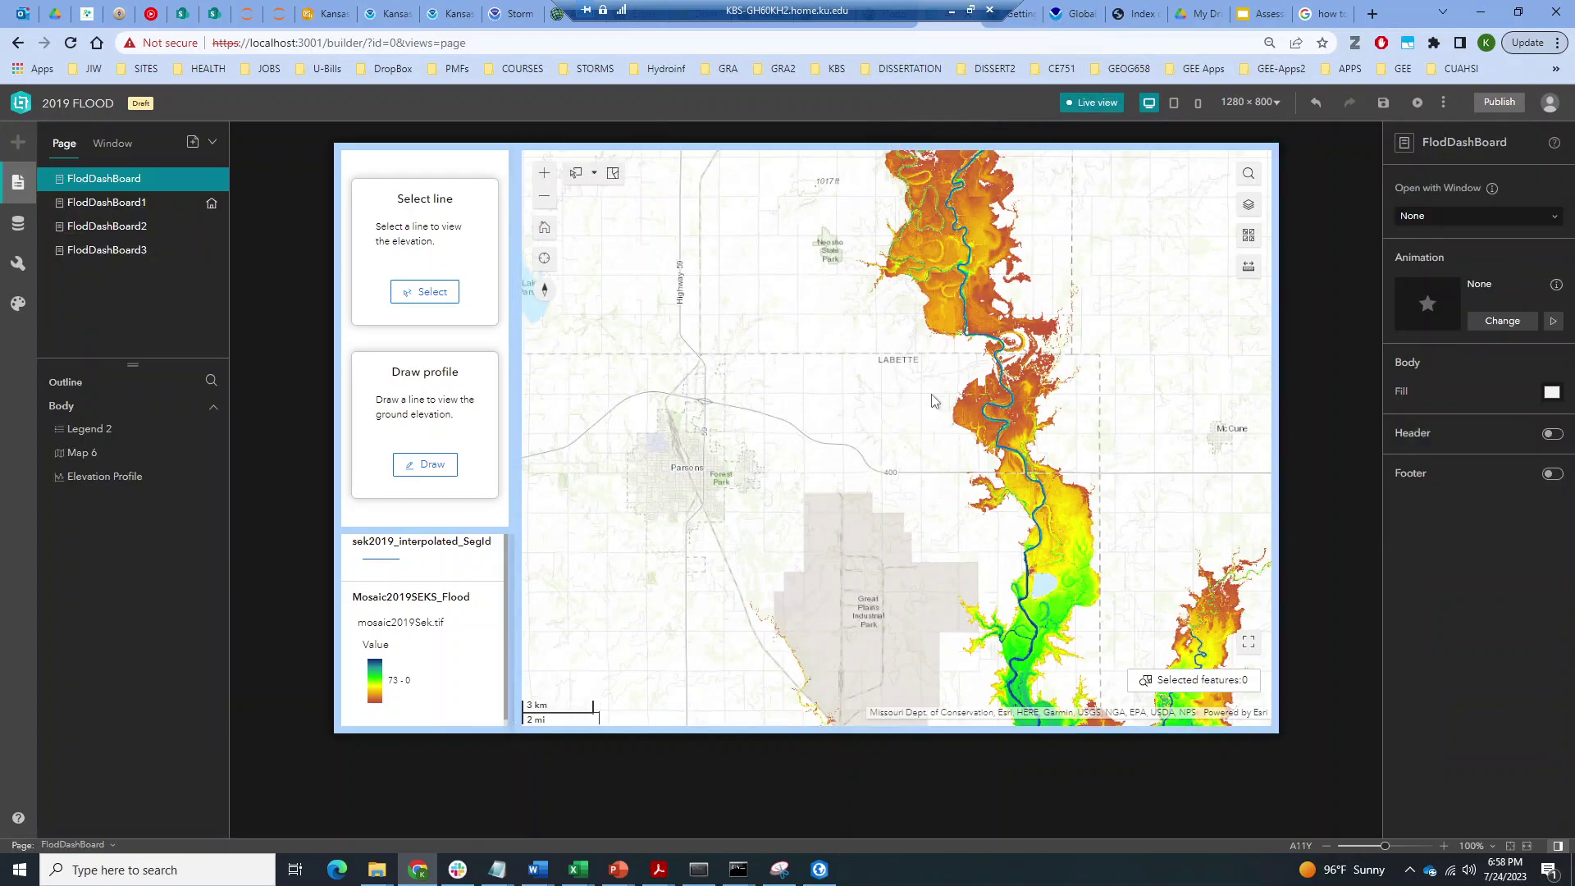
# Examine the flood map at regional scale, following the flooded river south to the inundated area around Oswego
pyautogui.scroll(-2, 972, 397)
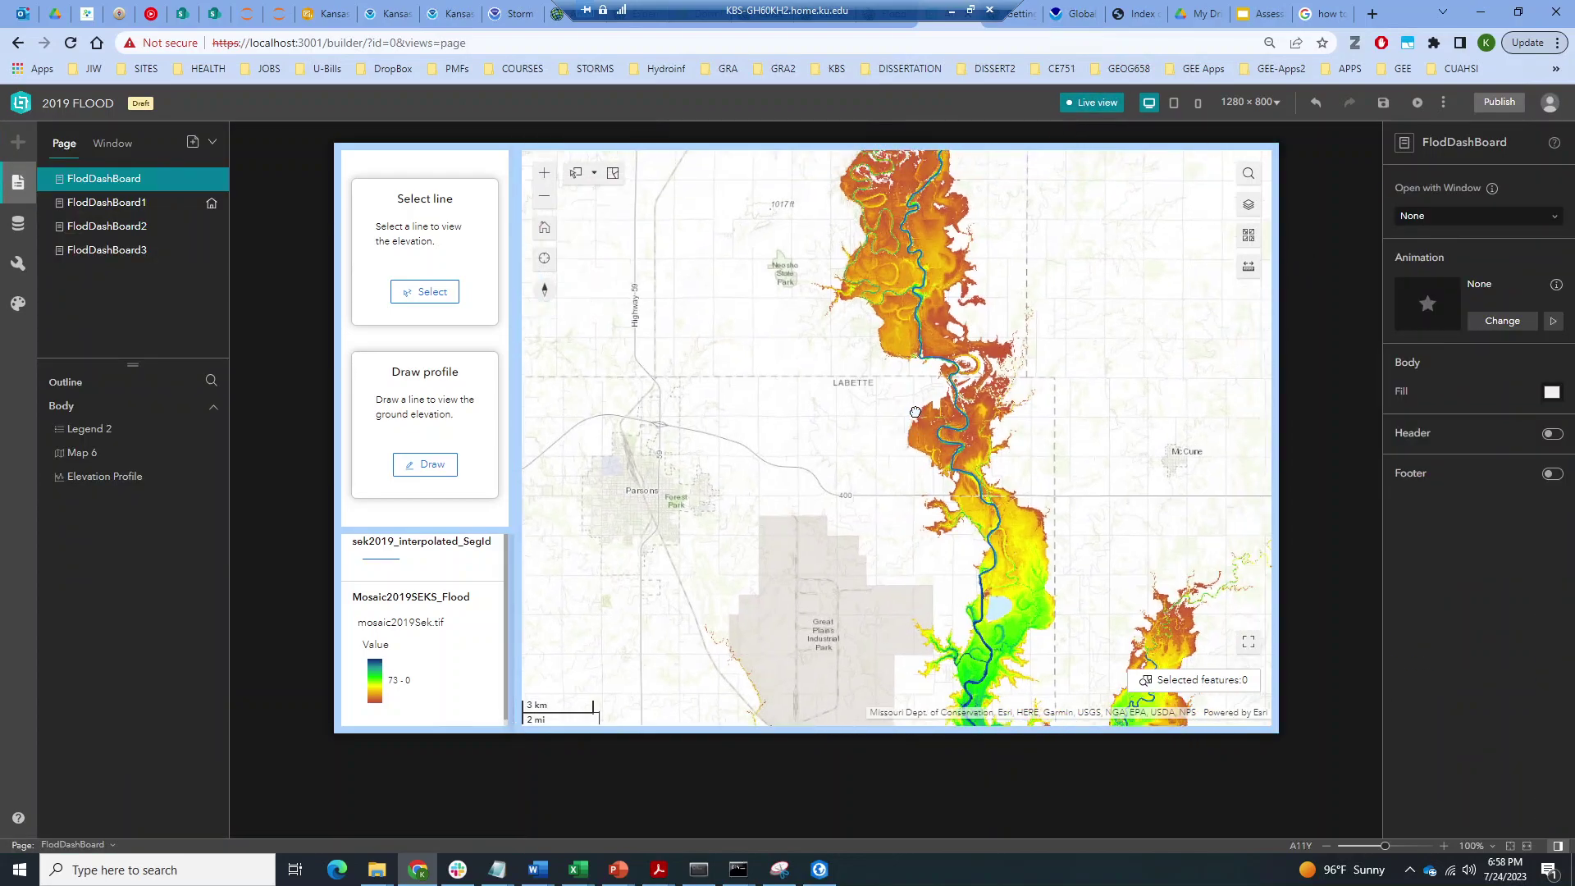
pyautogui.scroll(-3, 906, 412)
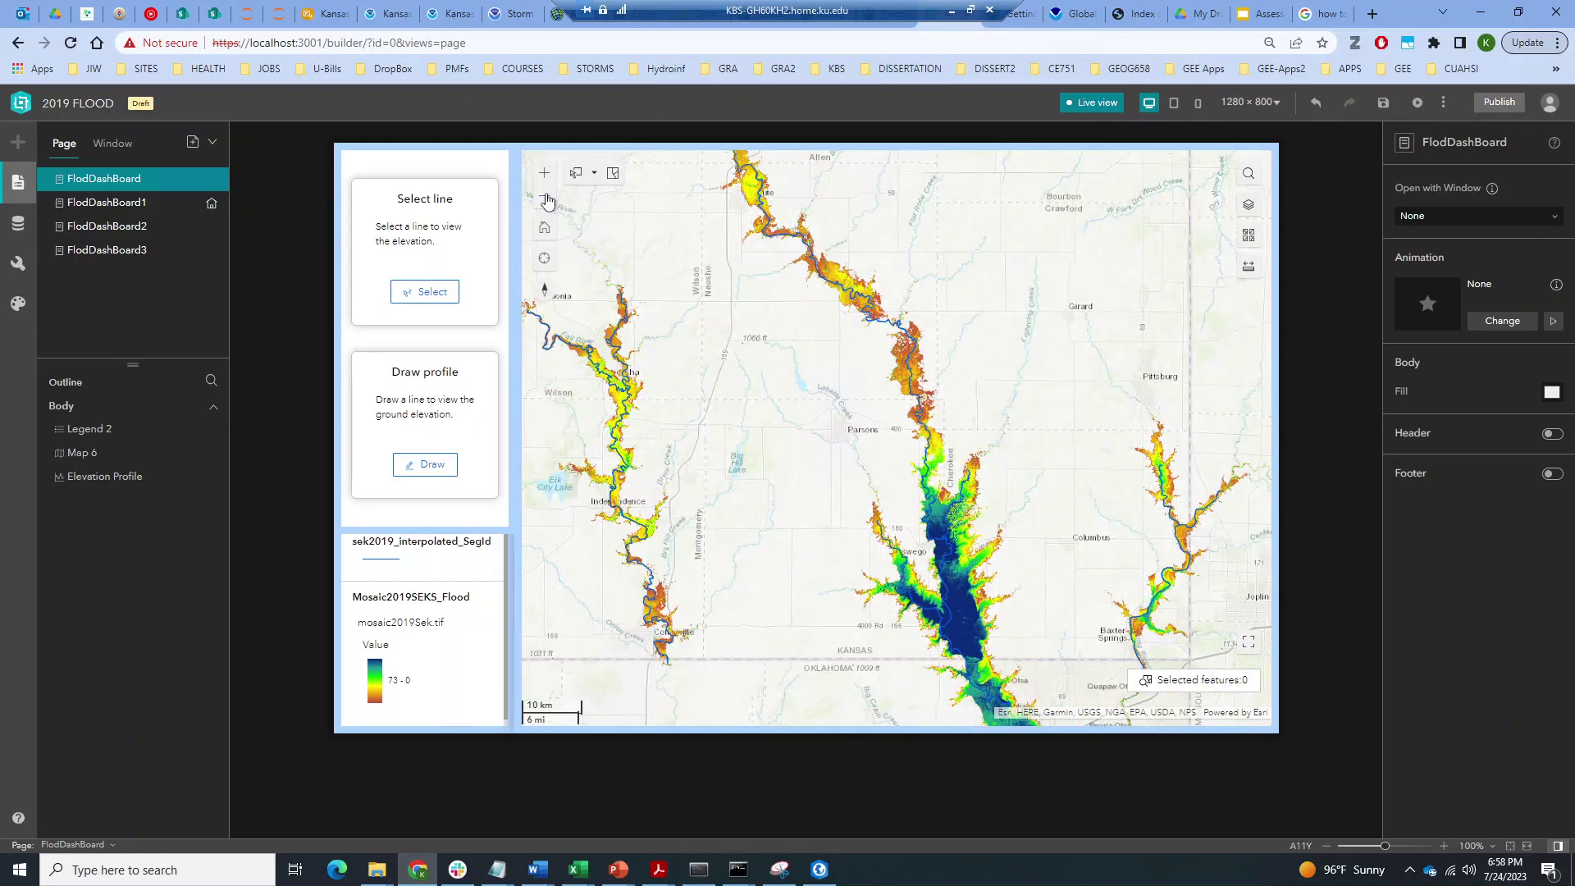
pyautogui.click(809, 451)
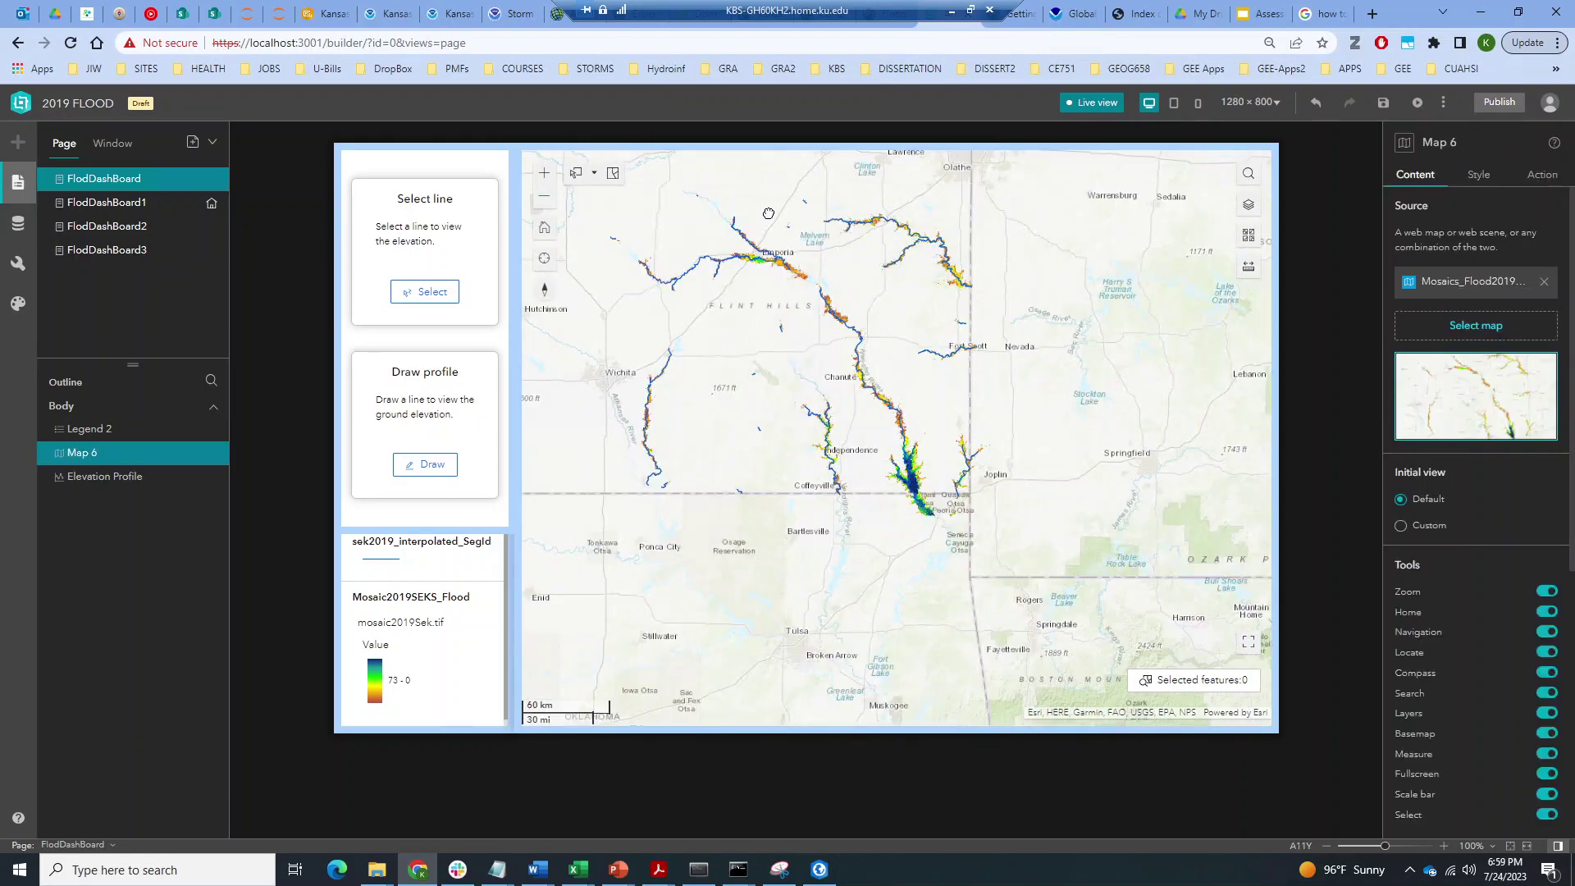
pyautogui.scroll(2, 829, 328)
pyautogui.scroll(2, 968, 366)
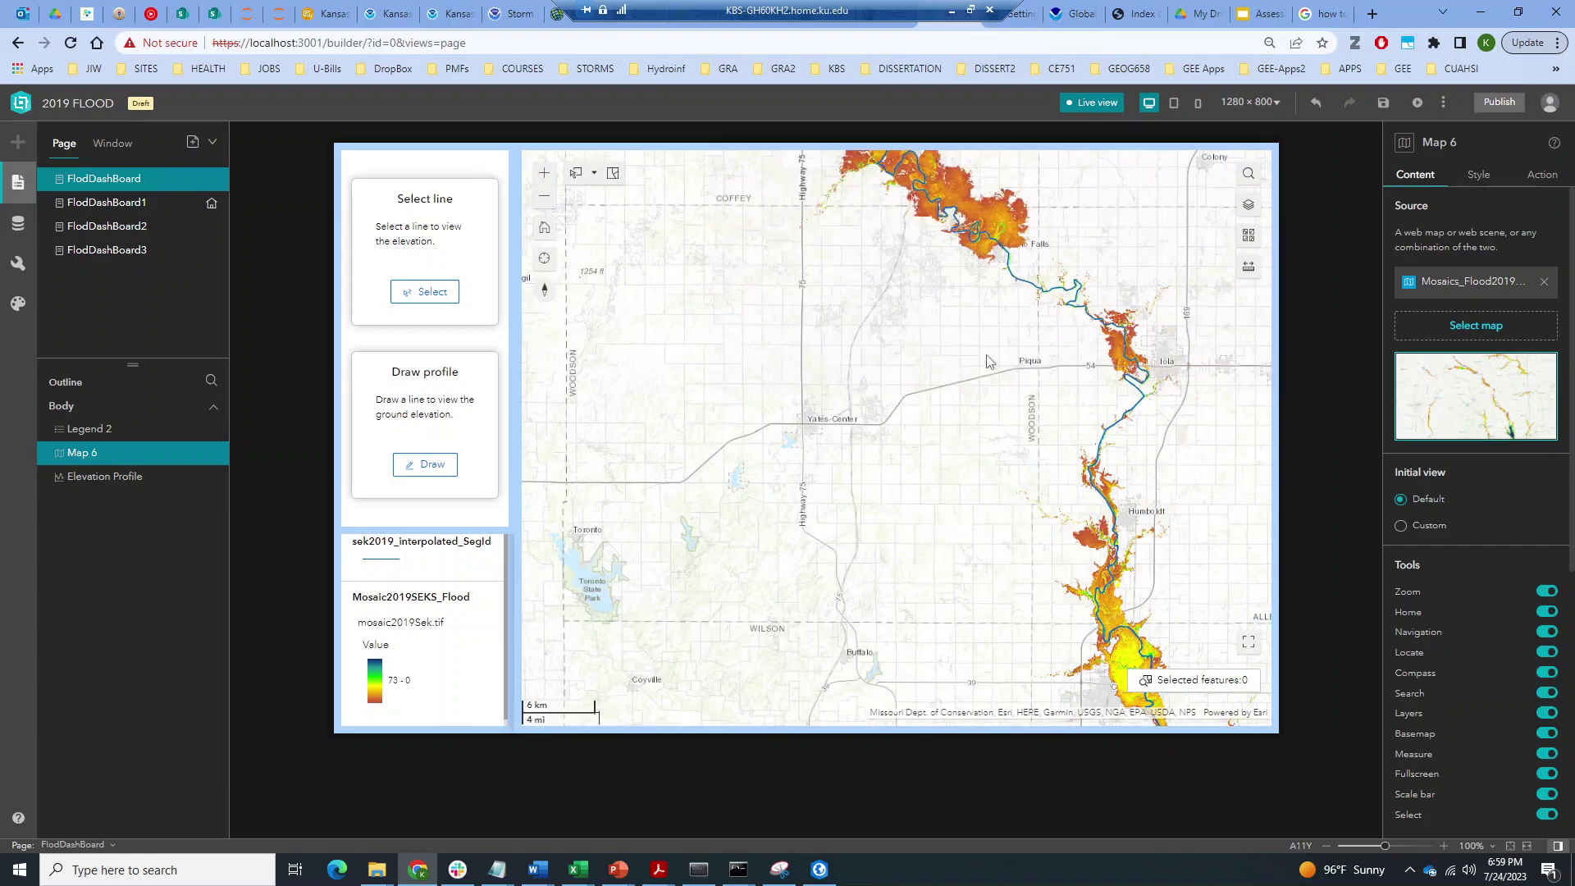
pyautogui.scroll(-1, 999, 405)
pyautogui.moveTo(999, 406); pyautogui.dragTo(790, 328)
pyautogui.scroll(1, 861, 503)
pyautogui.moveTo(999, 618); pyautogui.dragTo(878, 362)
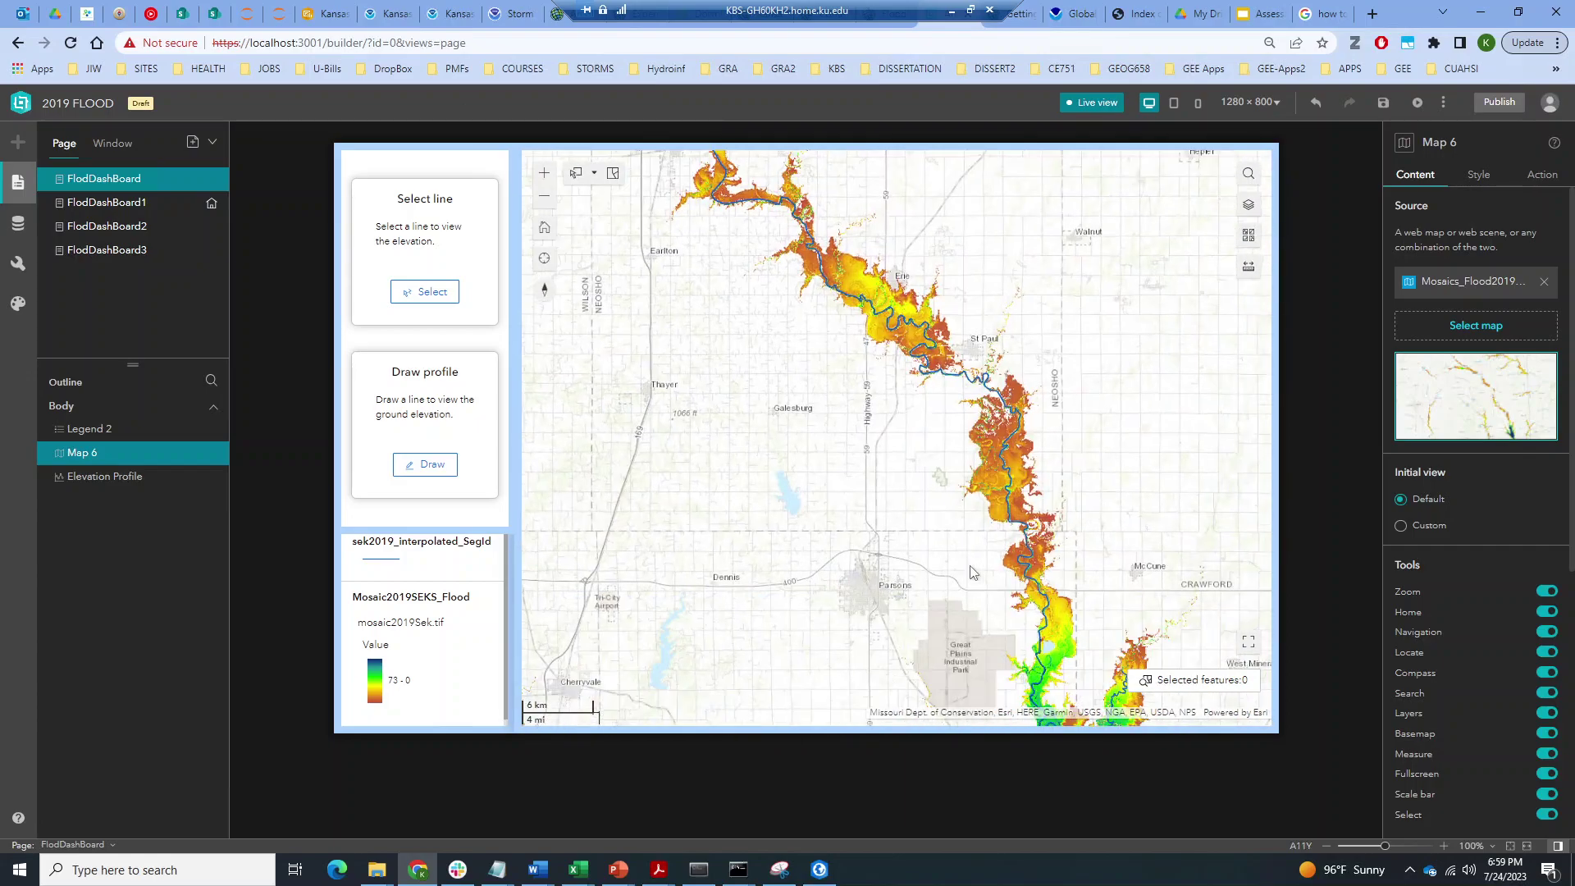
pyautogui.scroll(-1, 968, 562)
pyautogui.moveTo(998, 693); pyautogui.dragTo(958, 543)
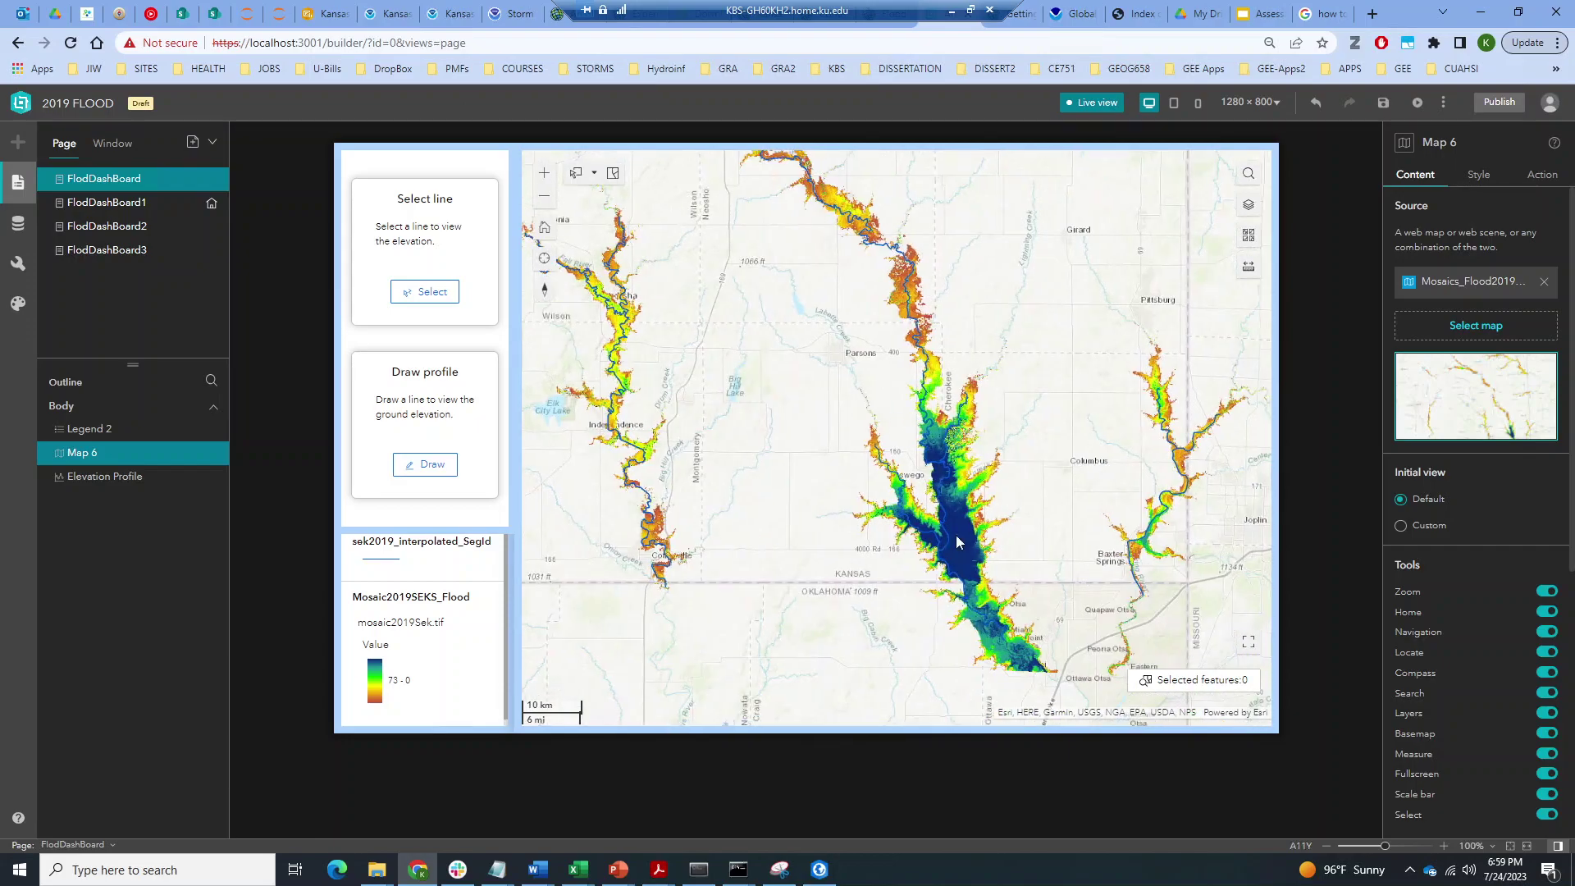
pyautogui.moveTo(996, 603); pyautogui.dragTo(939, 518)
pyautogui.scroll(1, 920, 464)
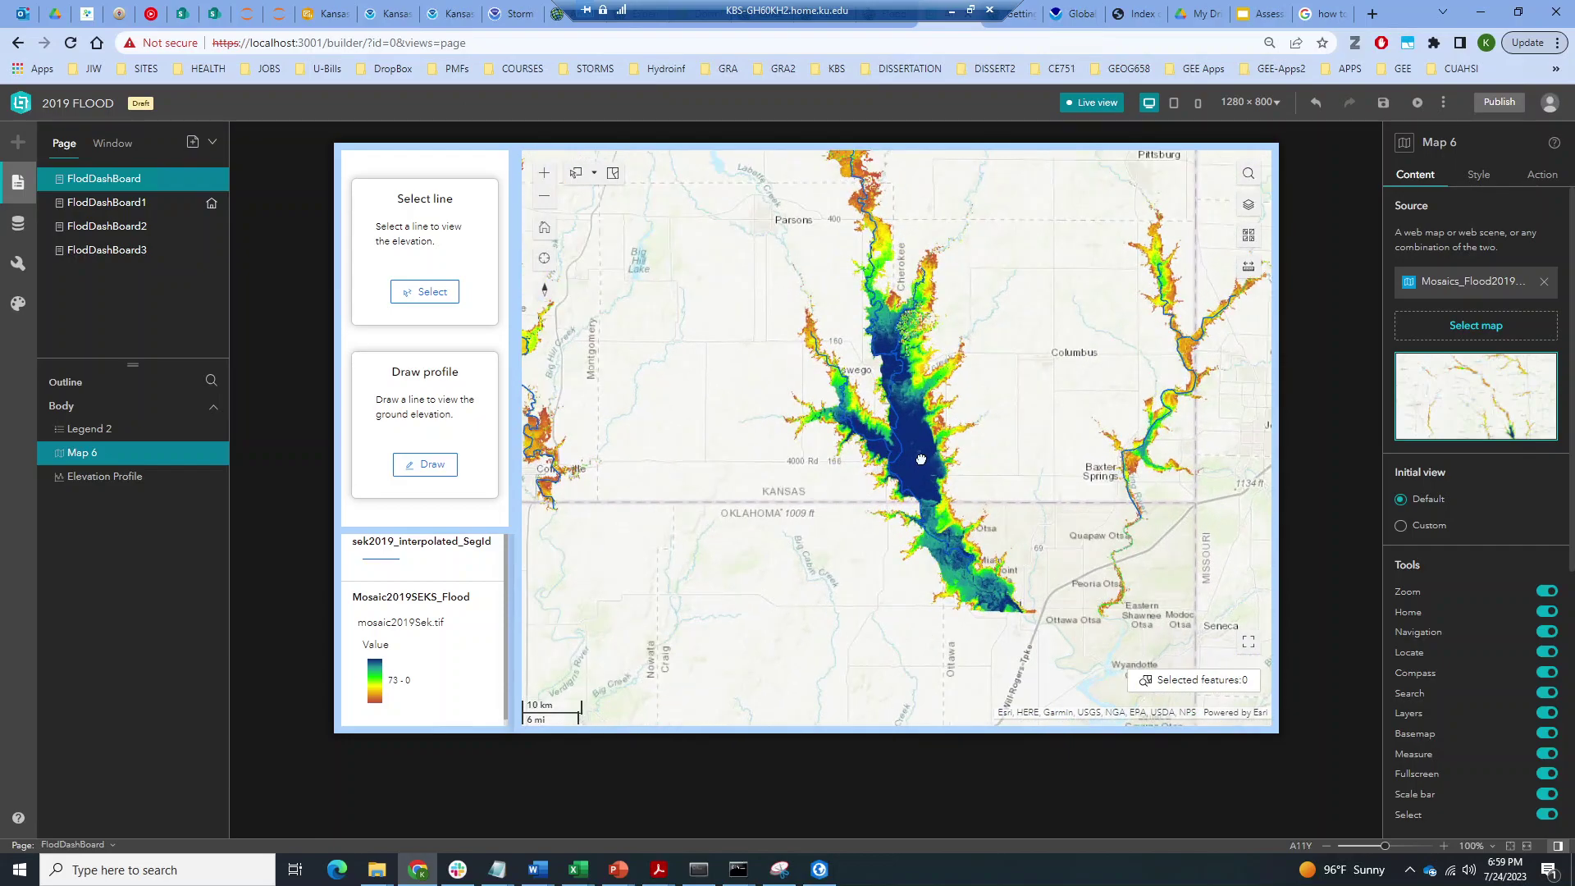
pyautogui.scroll(1, 949, 373)
pyautogui.moveTo(605, 175); pyautogui.dragTo(640, 207)
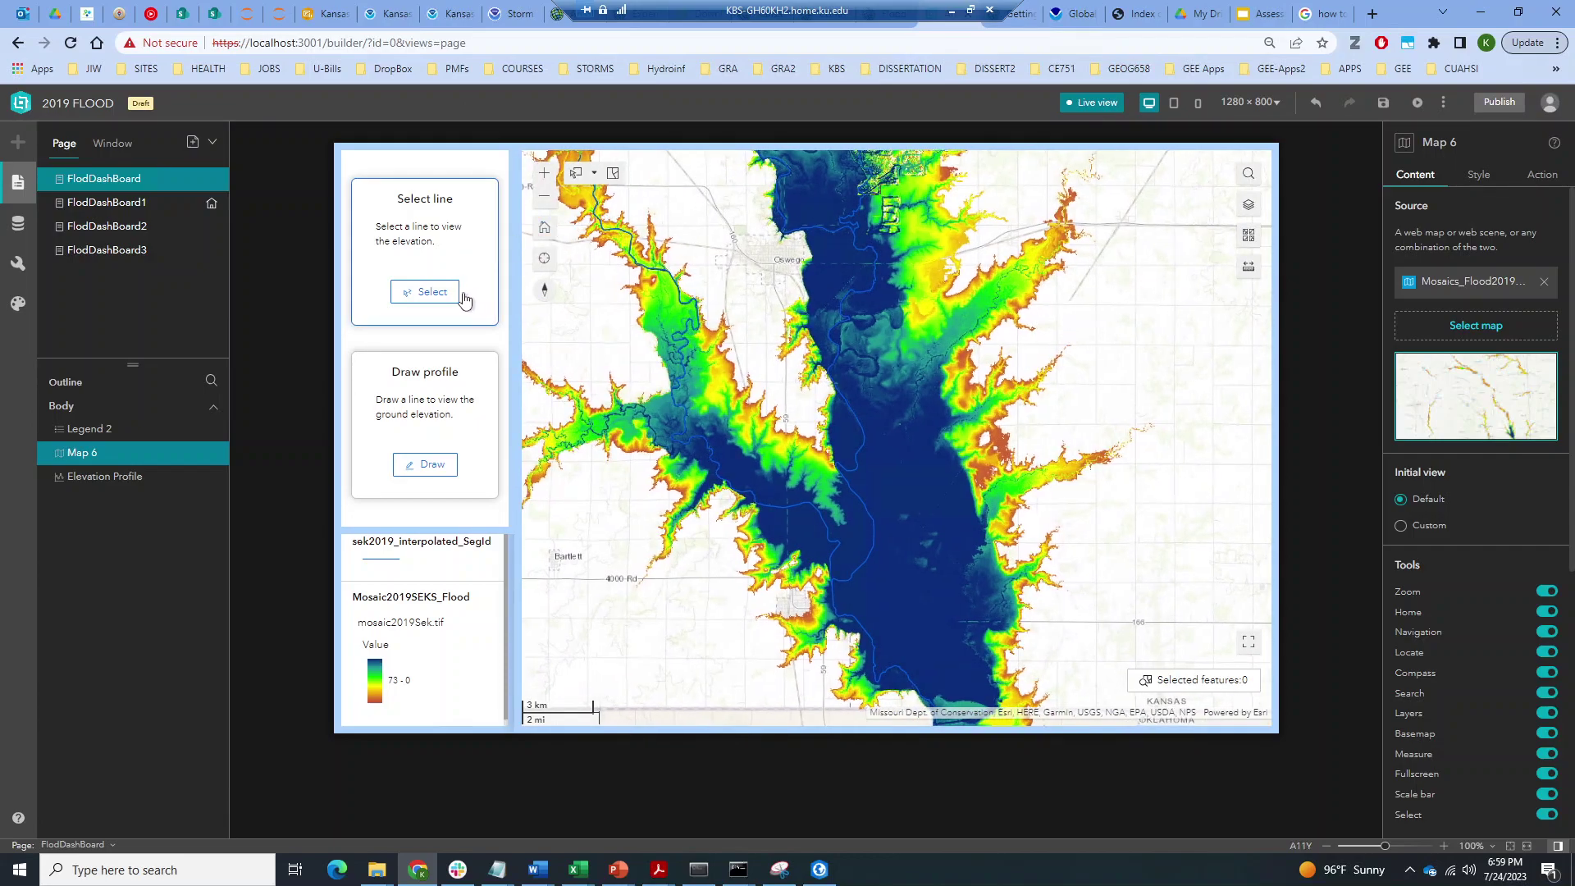
# Generate an elevation profile for the single river segment southeast of Oswego, finish it and reset the widget
pyautogui.click(427, 293)
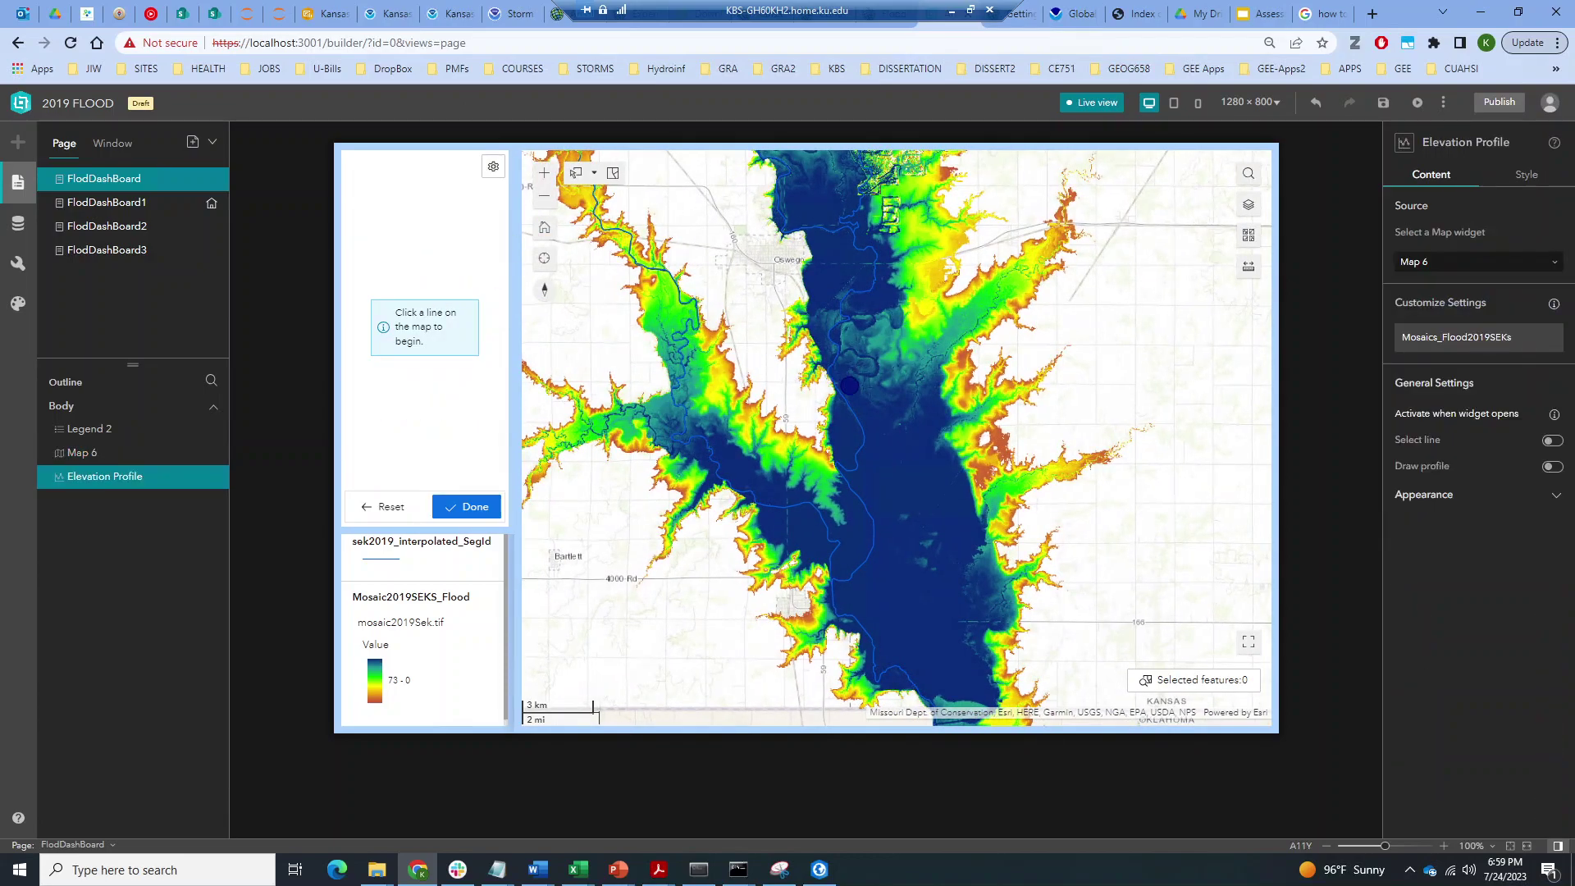
pyautogui.click(866, 435)
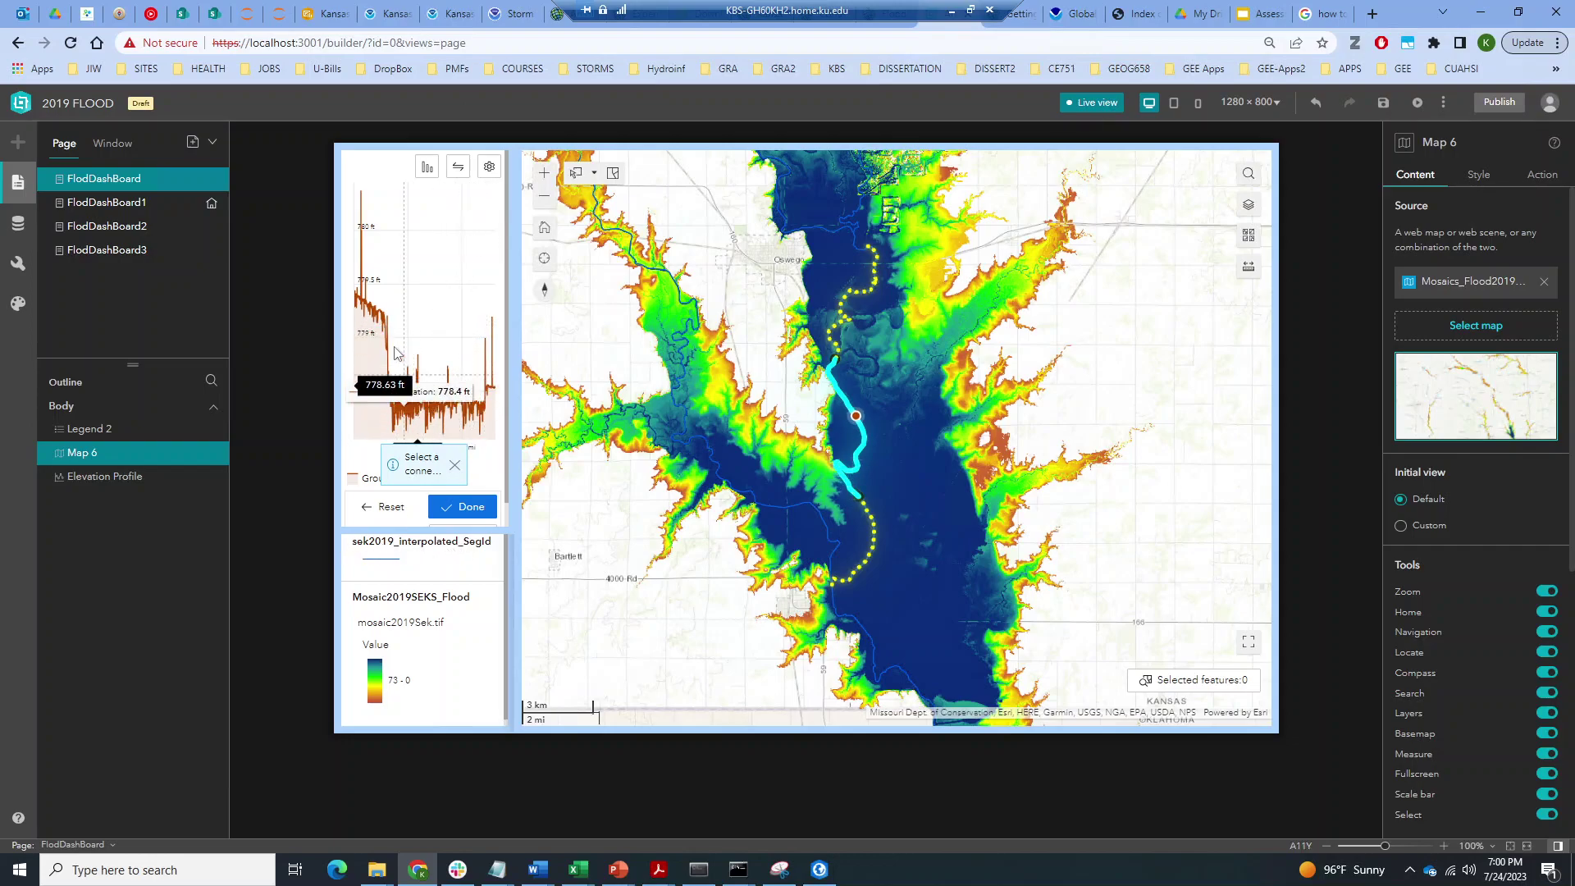
pyautogui.click(460, 508)
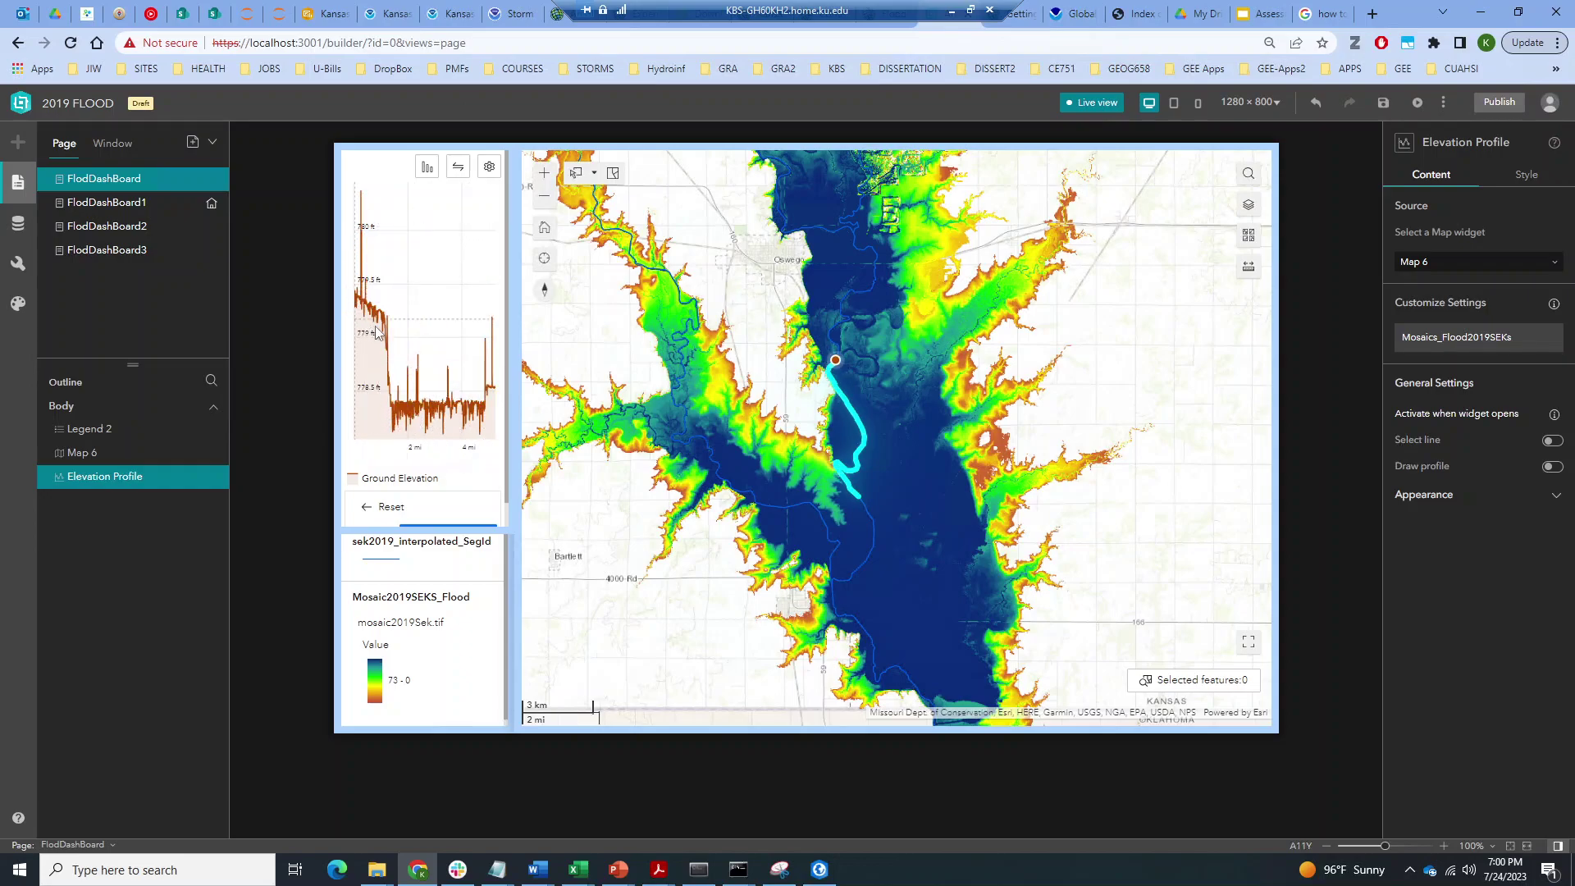
pyautogui.click(379, 508)
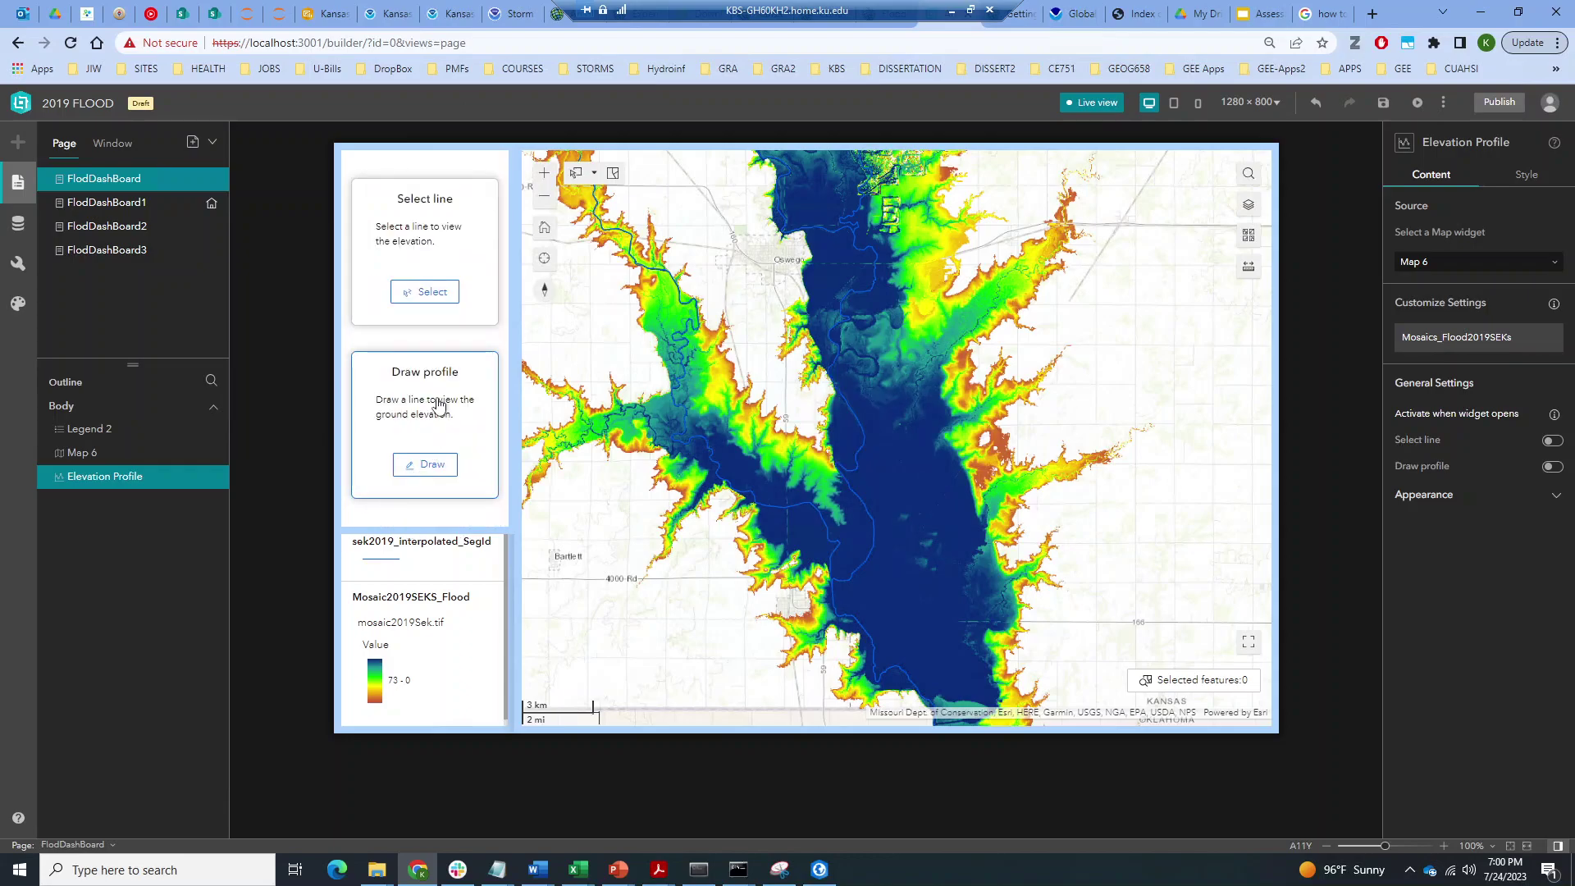
# Create an elevation profile from the river segment just east of Oswego plus the three connected segments downstream
pyautogui.click(425, 294)
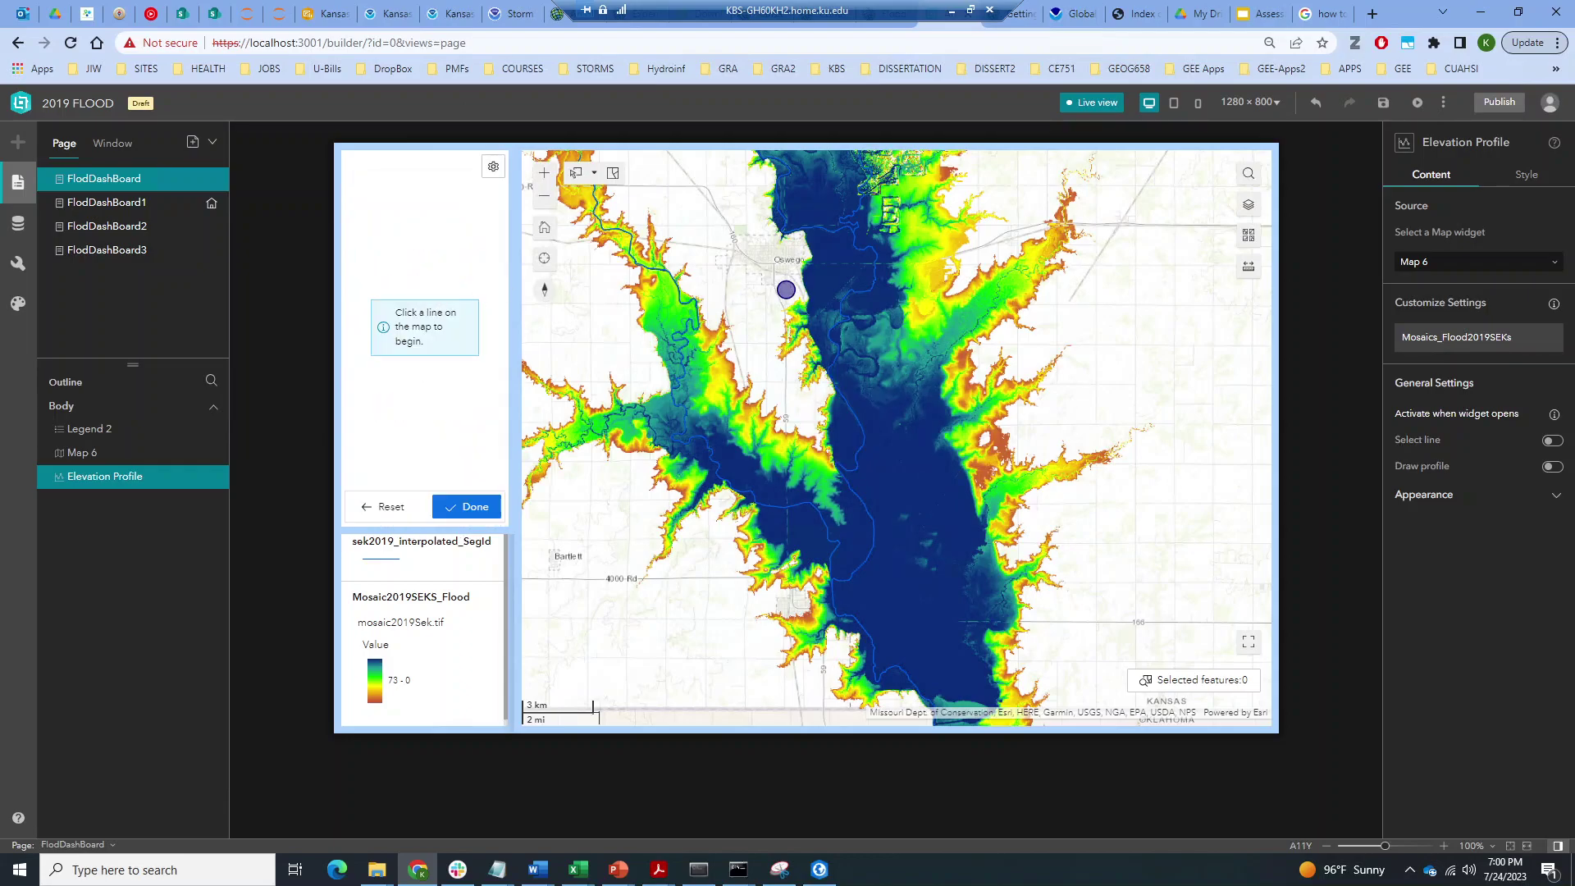
pyautogui.click(853, 231)
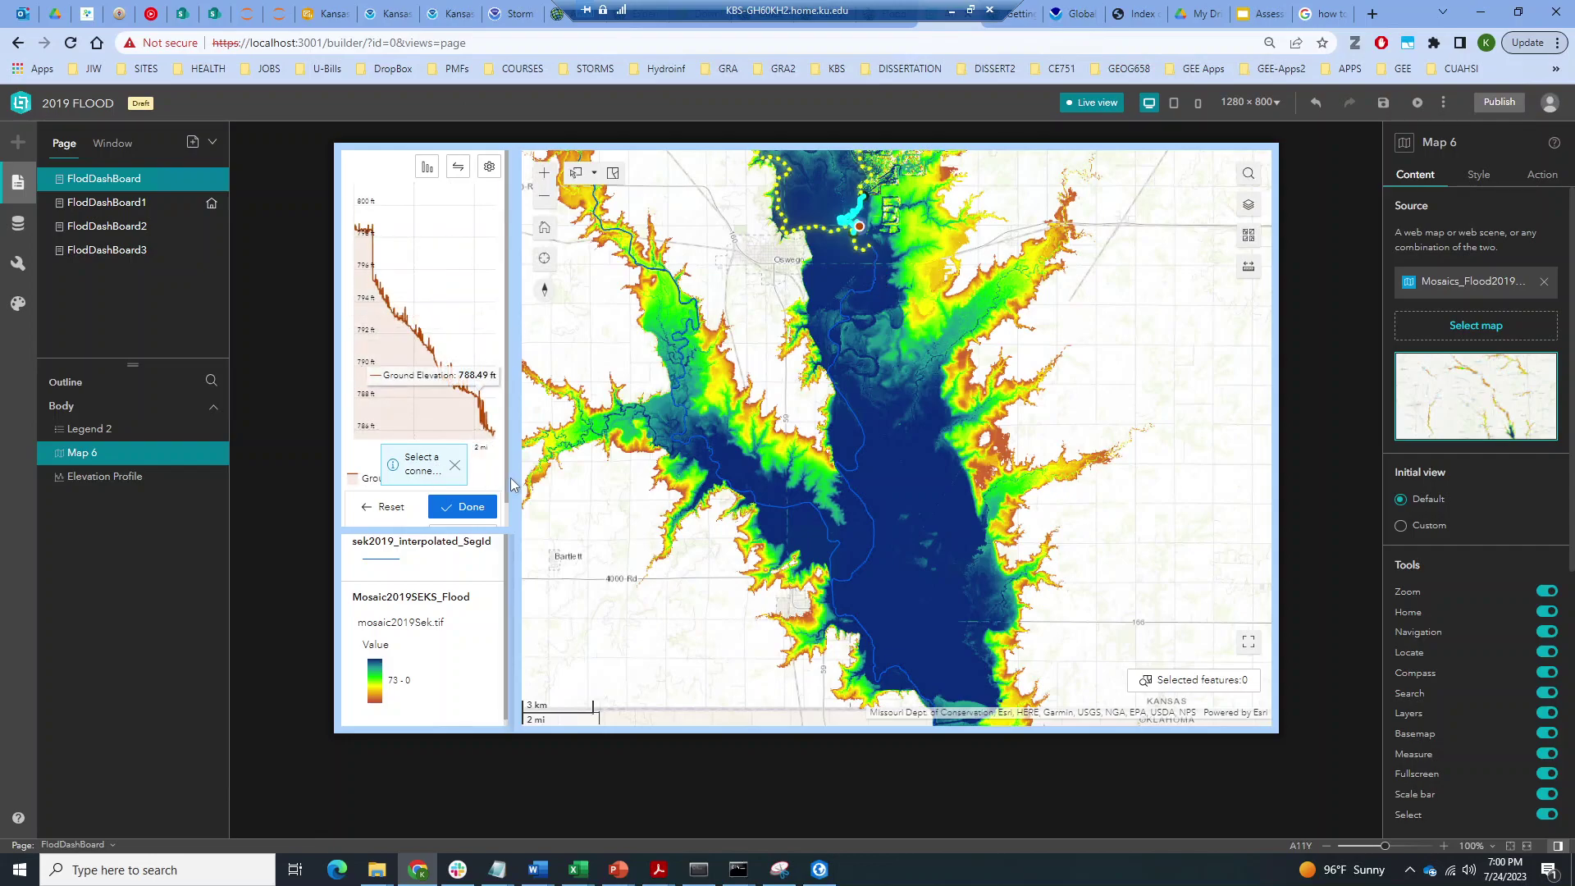
pyautogui.click(456, 467)
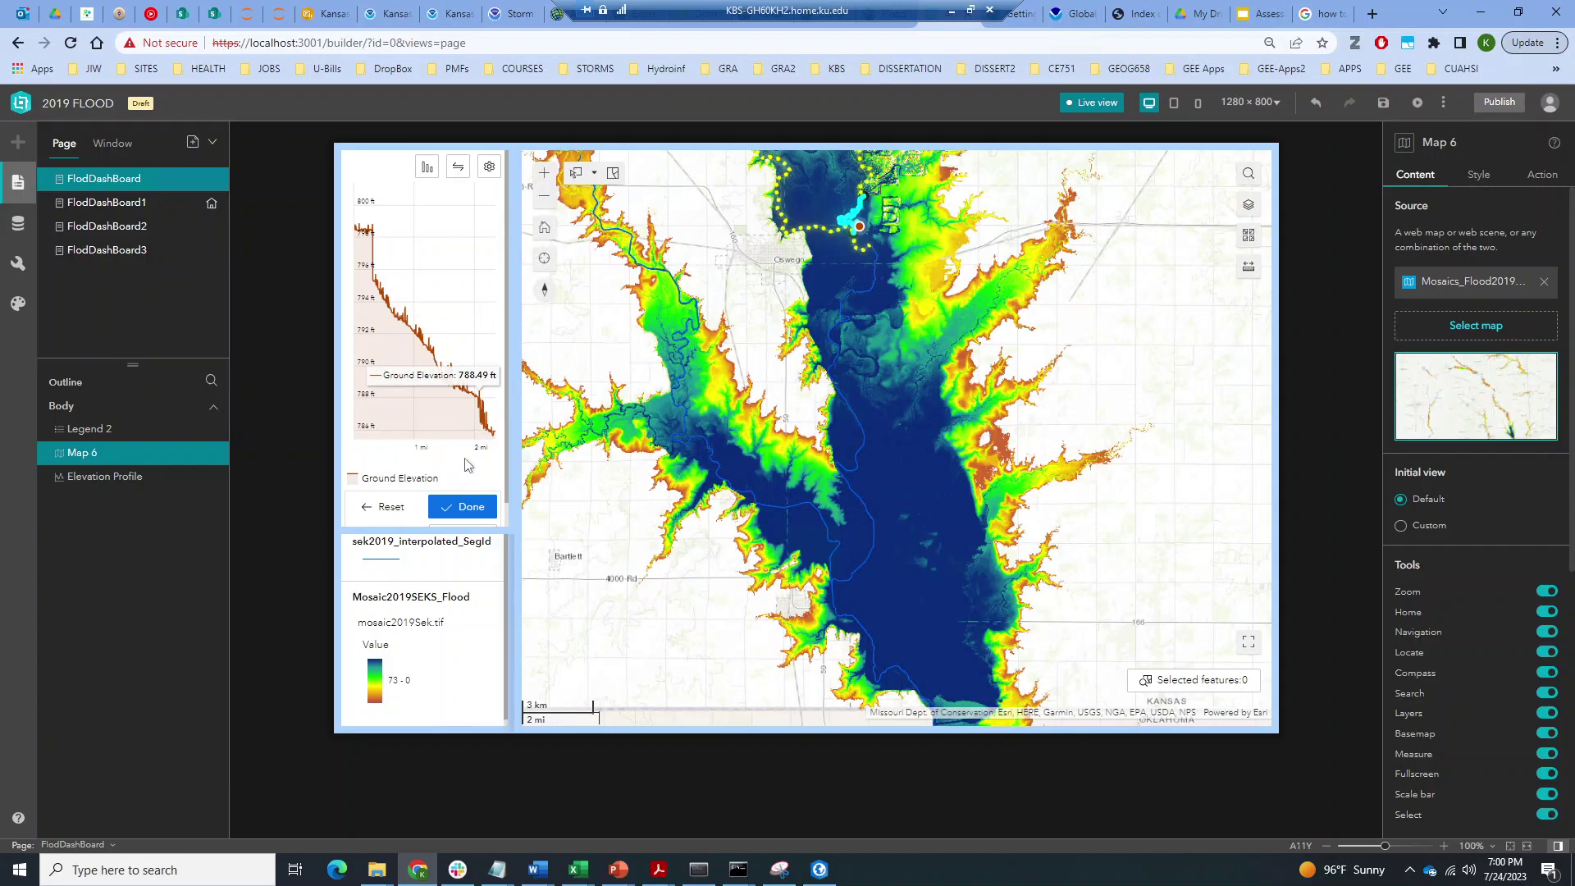
pyautogui.click(872, 246)
pyautogui.click(859, 251)
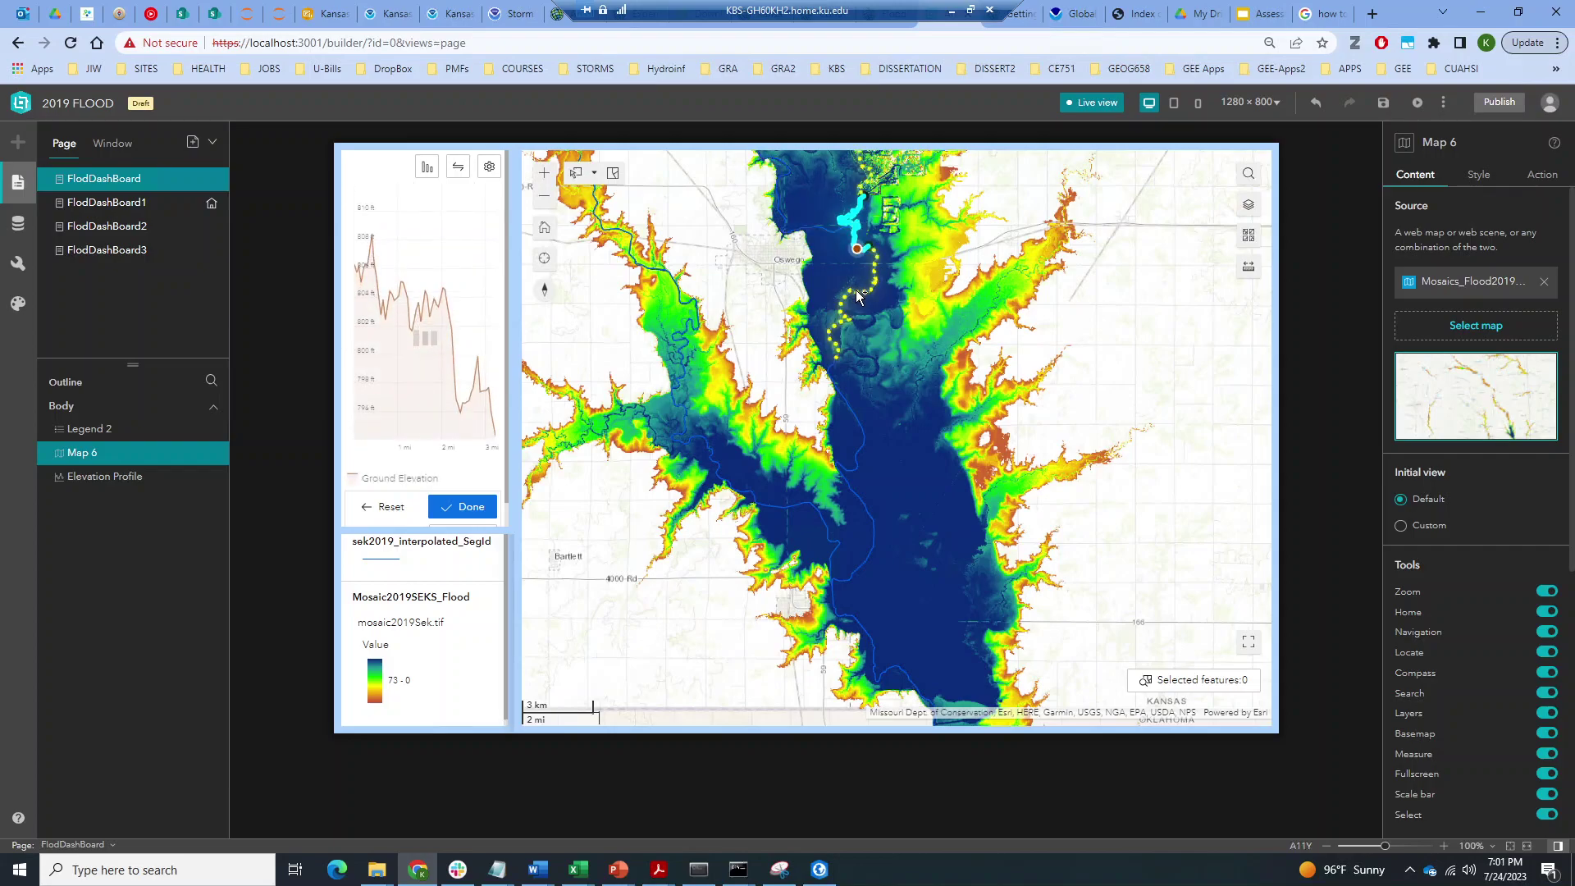
pyautogui.click(859, 295)
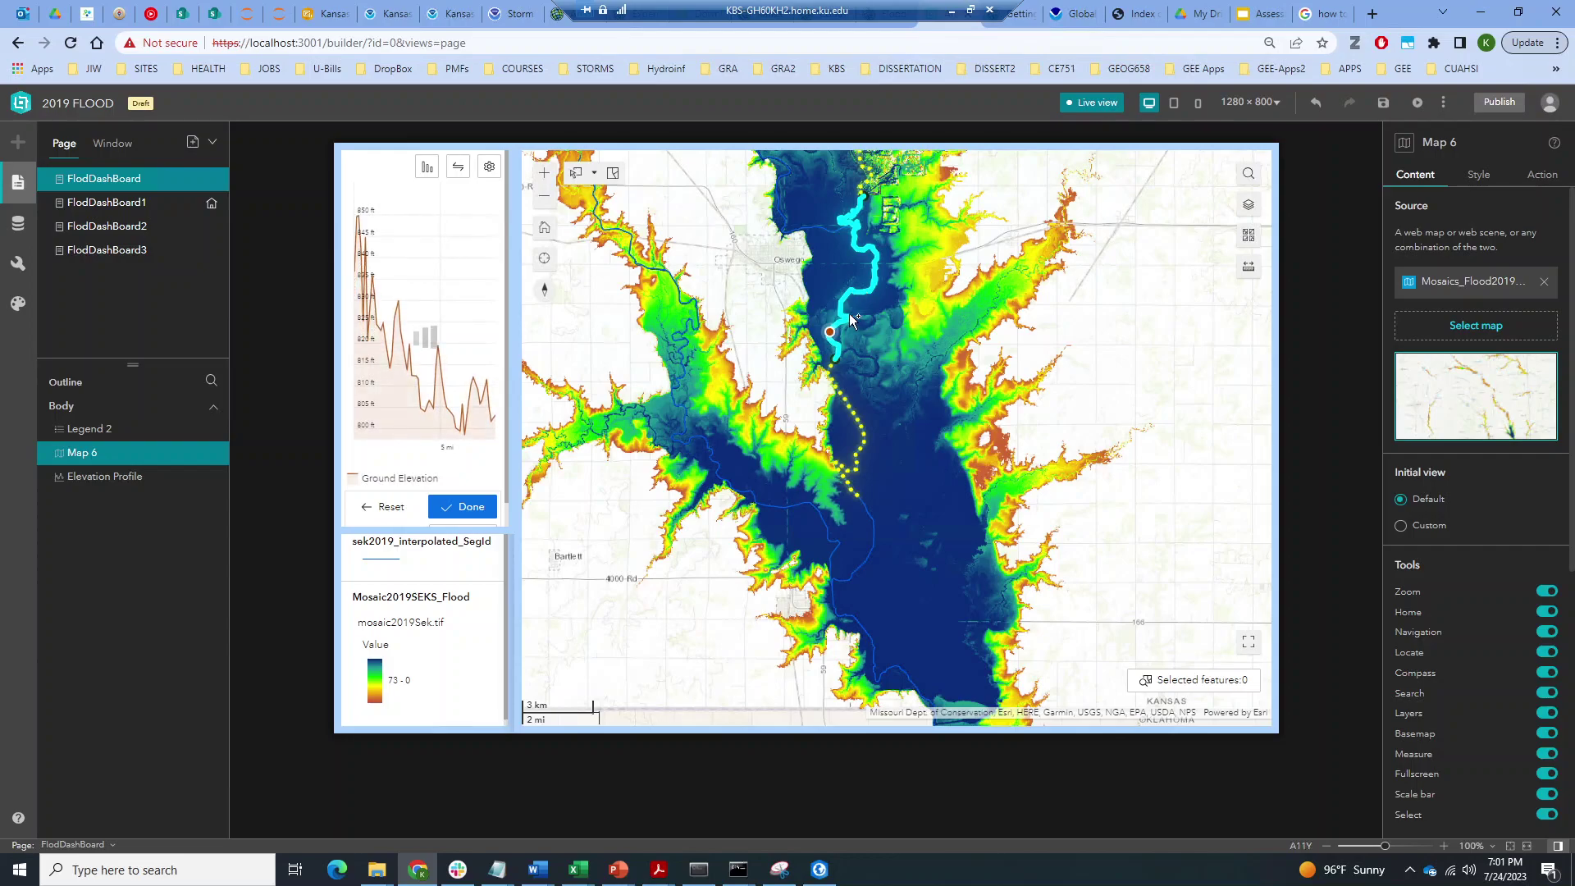
pyautogui.click(835, 384)
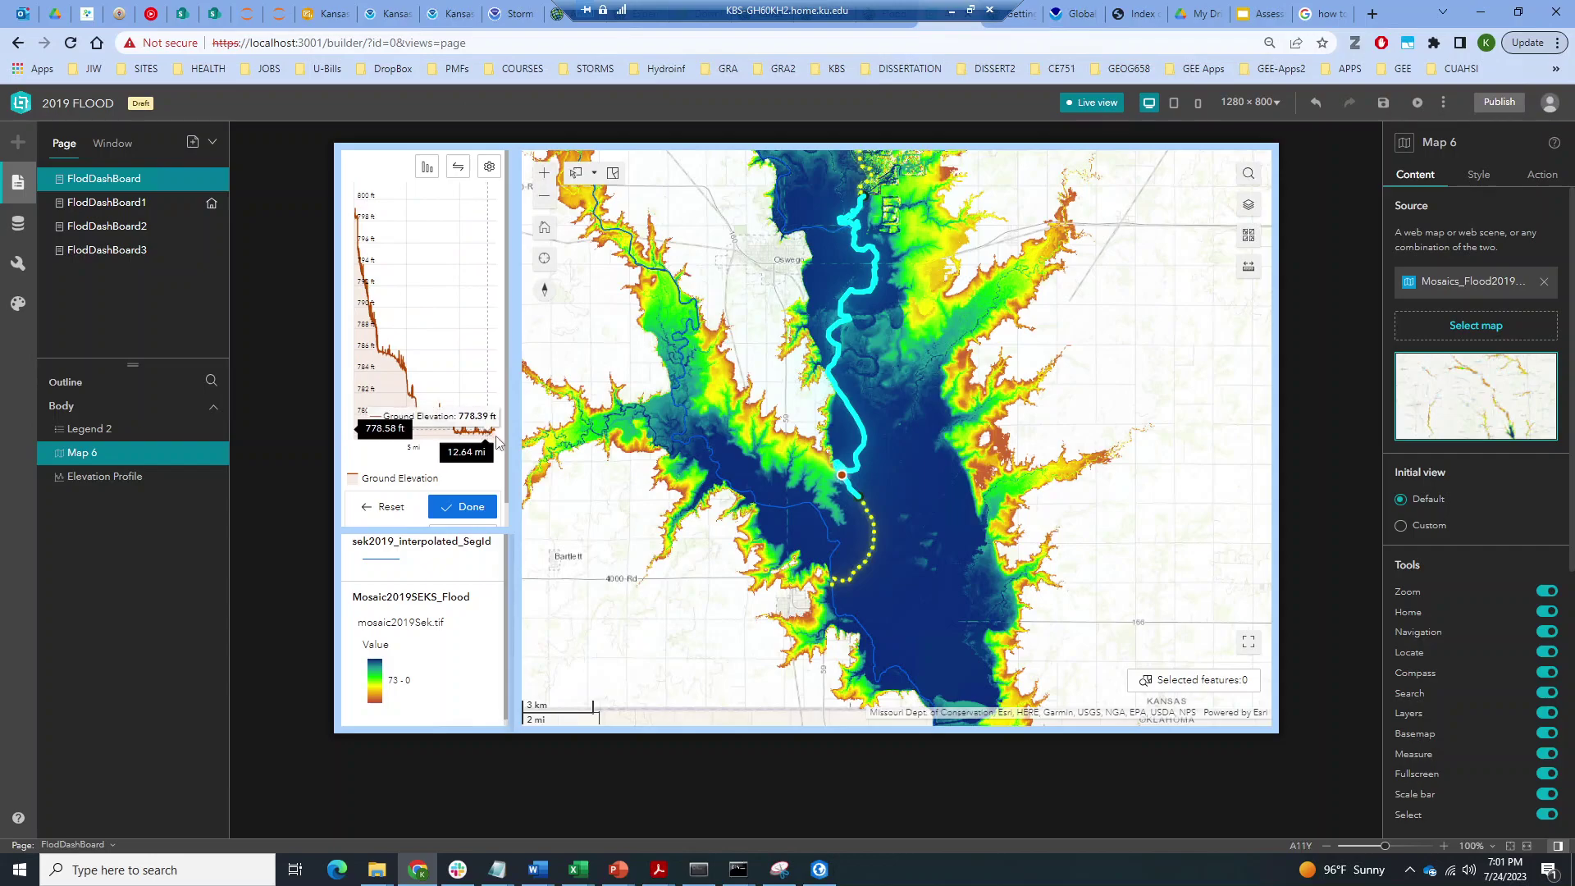
pyautogui.click(474, 509)
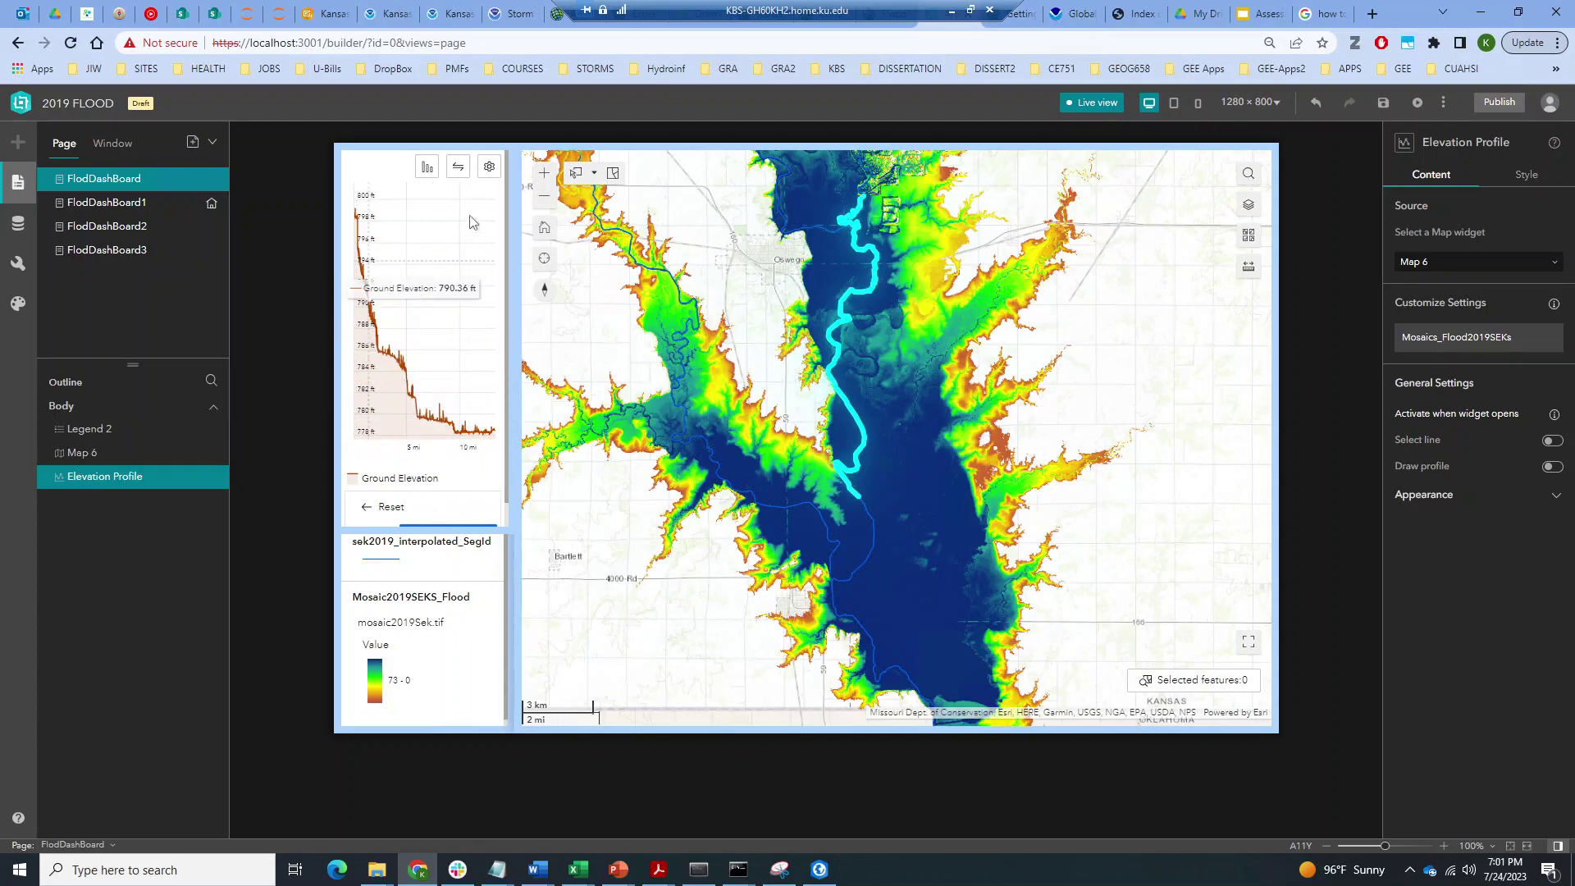
# Review the elevation, slope and distance statistics of the selected river profile and close them
pyautogui.click(427, 169)
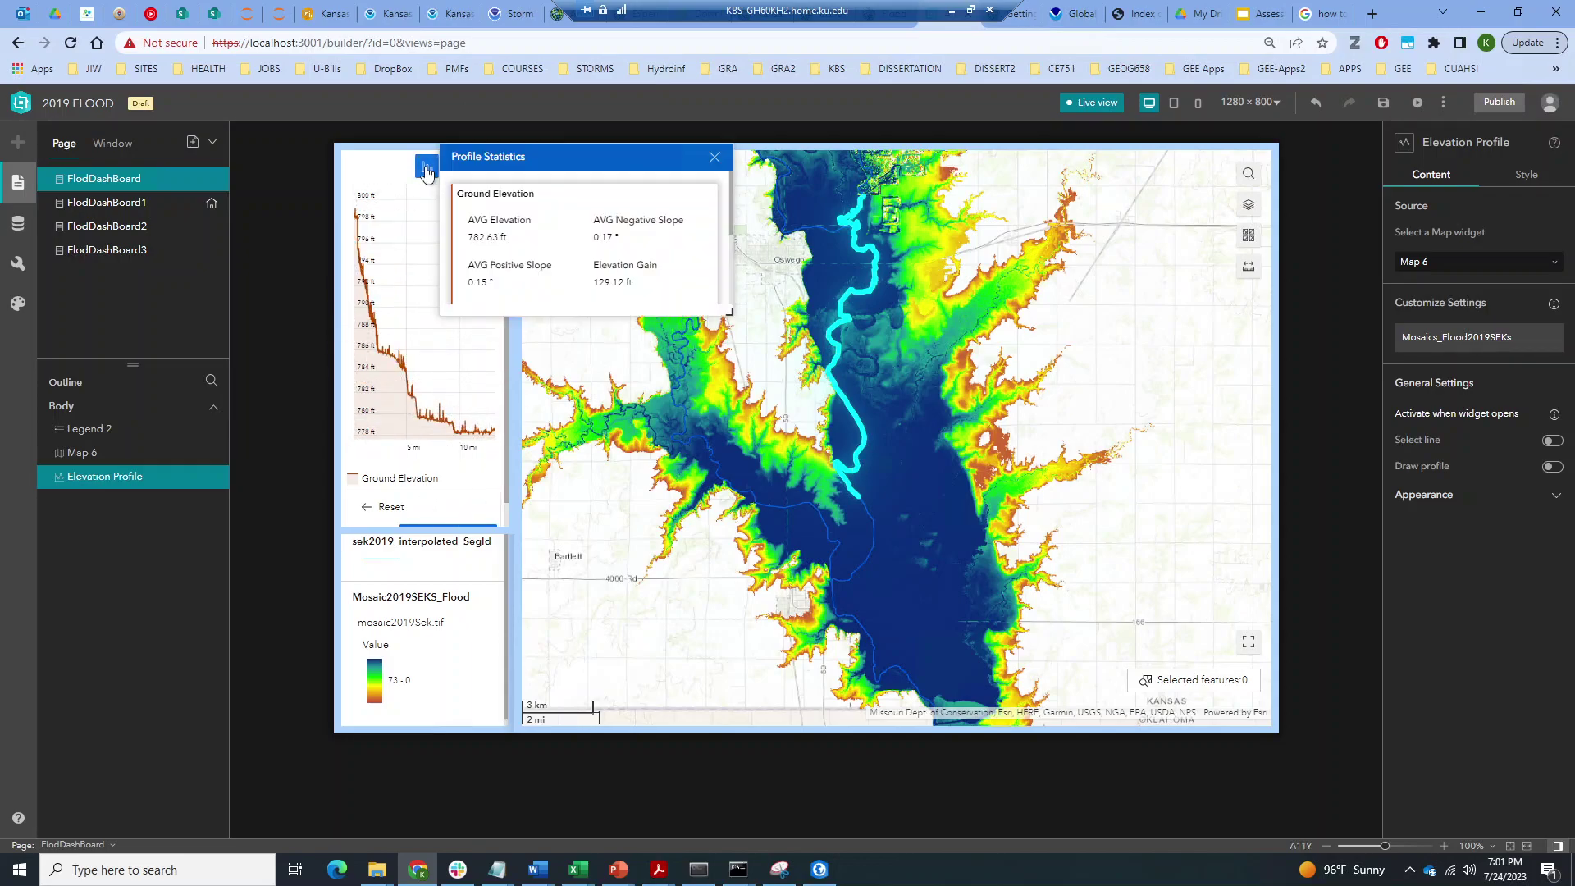
pyautogui.scroll(-2, 540, 229)
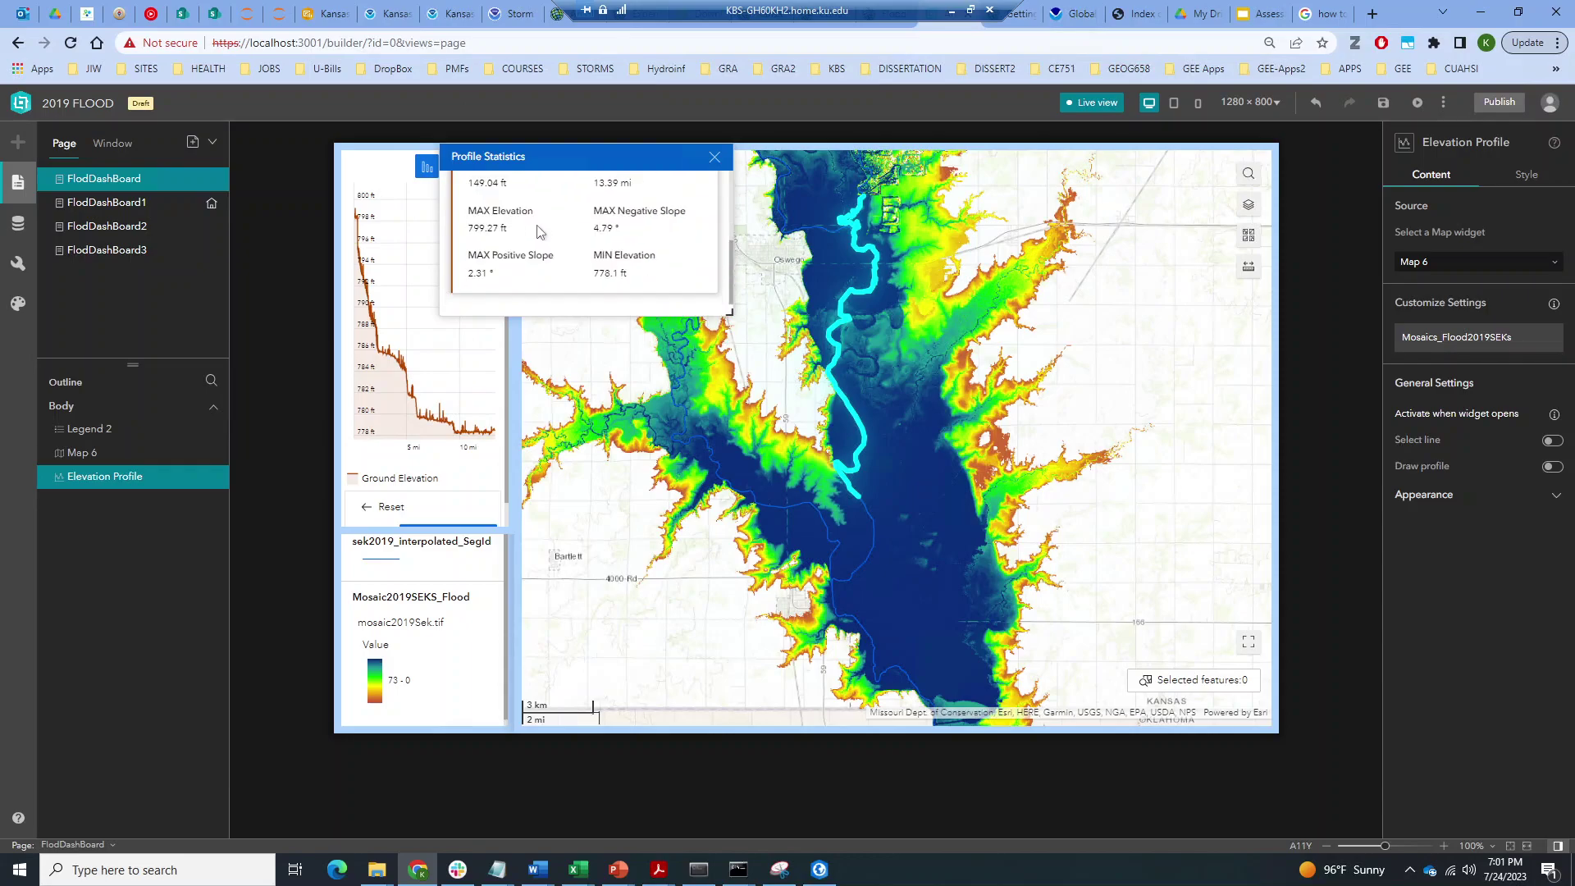
pyautogui.scroll(2, 538, 244)
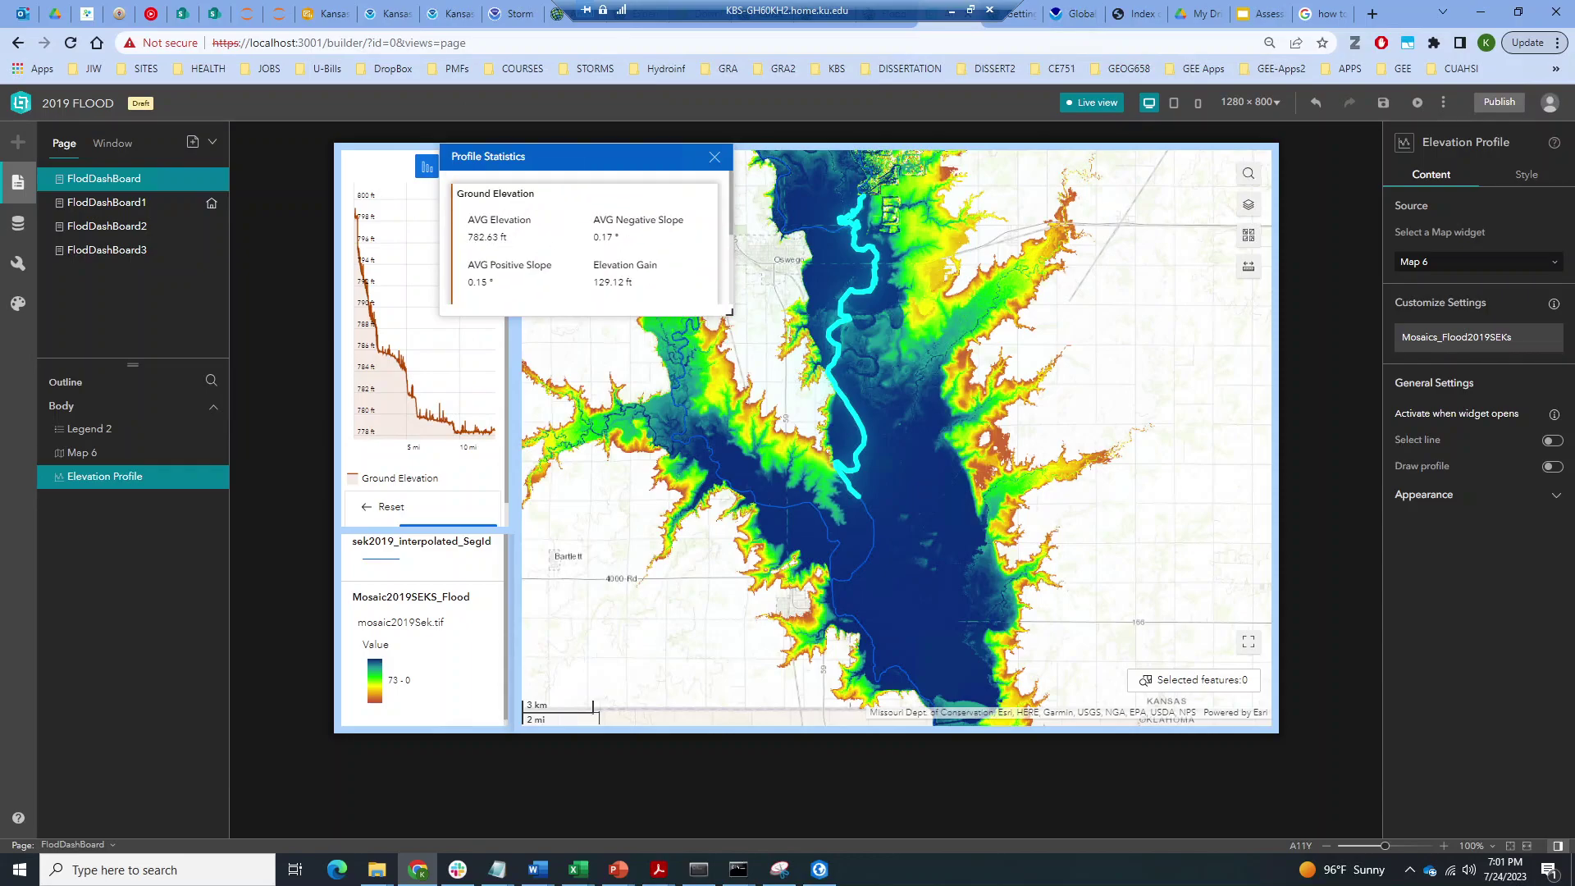
pyautogui.scroll(-2, 502, 256)
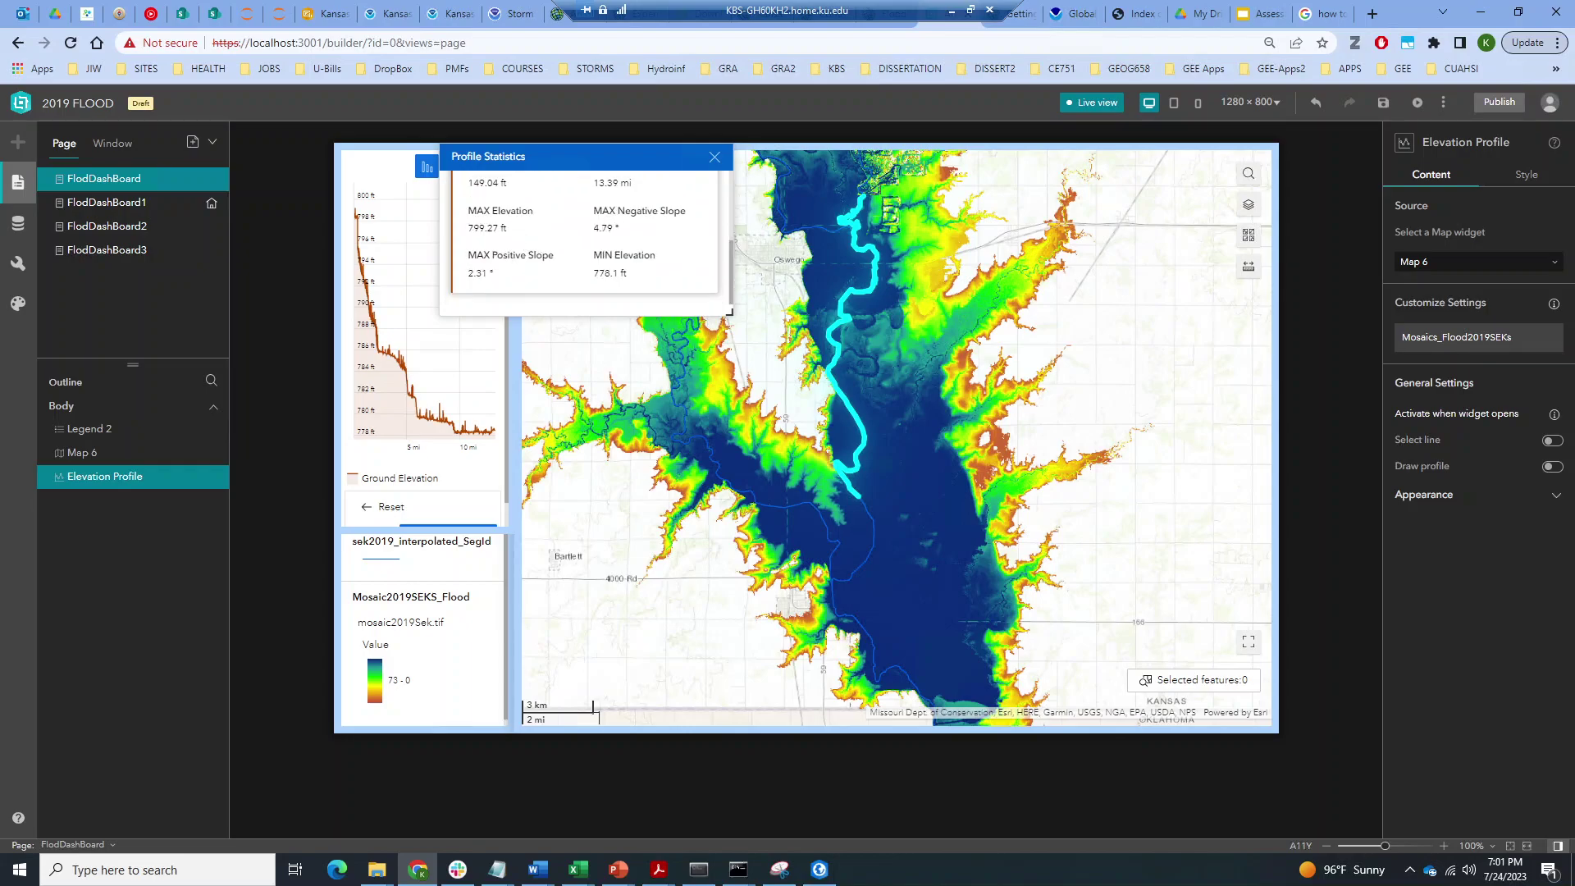
pyautogui.scroll(2, 510, 228)
pyautogui.scroll(-2, 507, 233)
pyautogui.scroll(2, 509, 236)
pyautogui.click(714, 160)
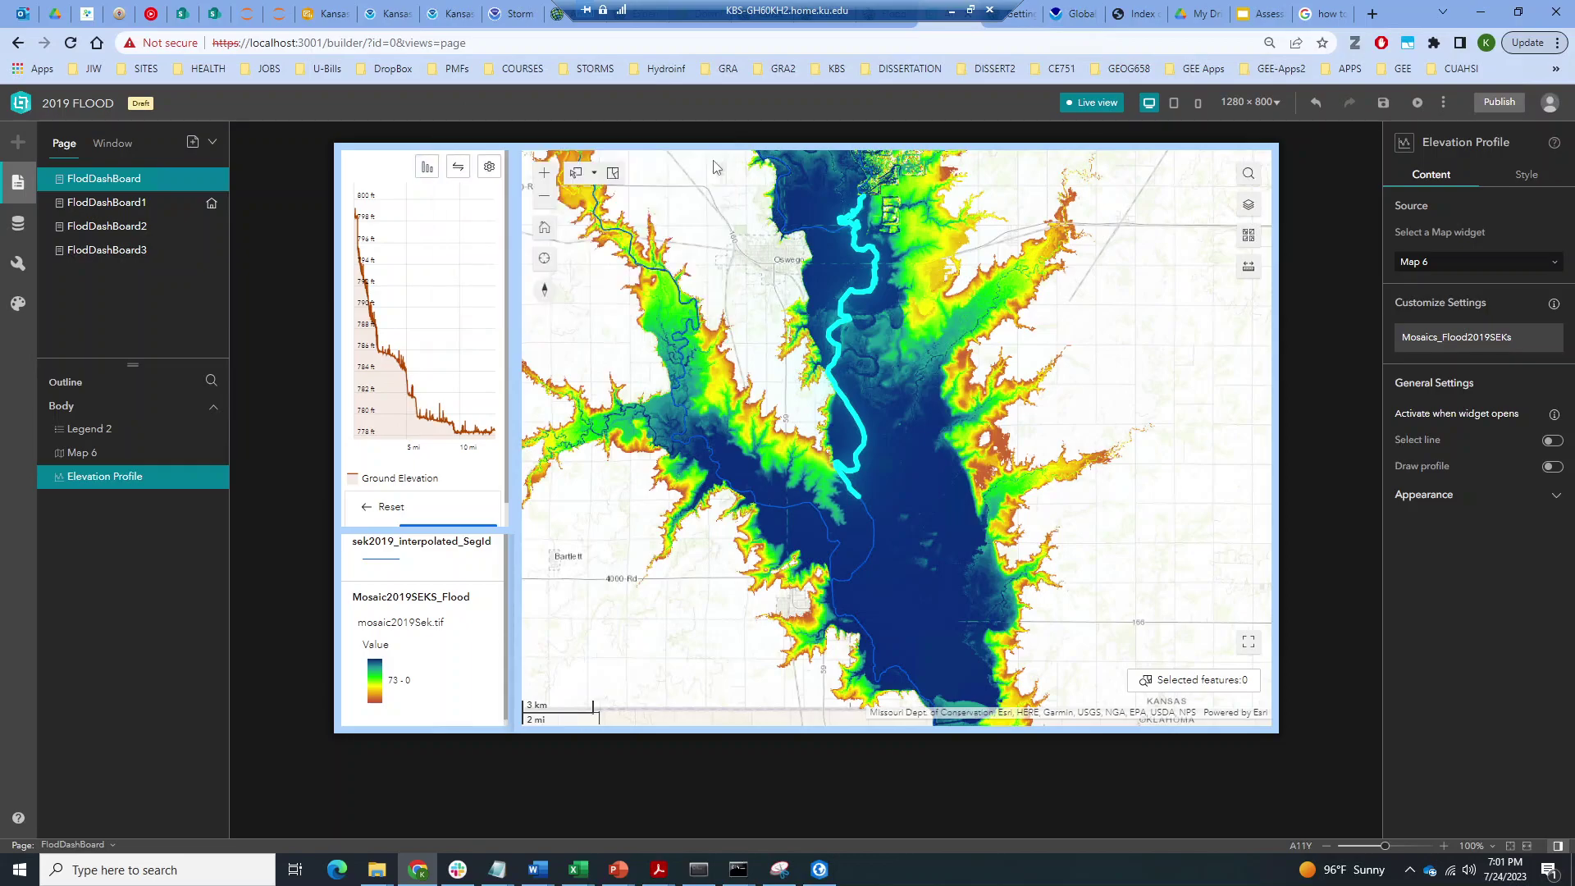
# Flip the elevation profile's direction back and forth, ending in its original direction
pyautogui.click(458, 170)
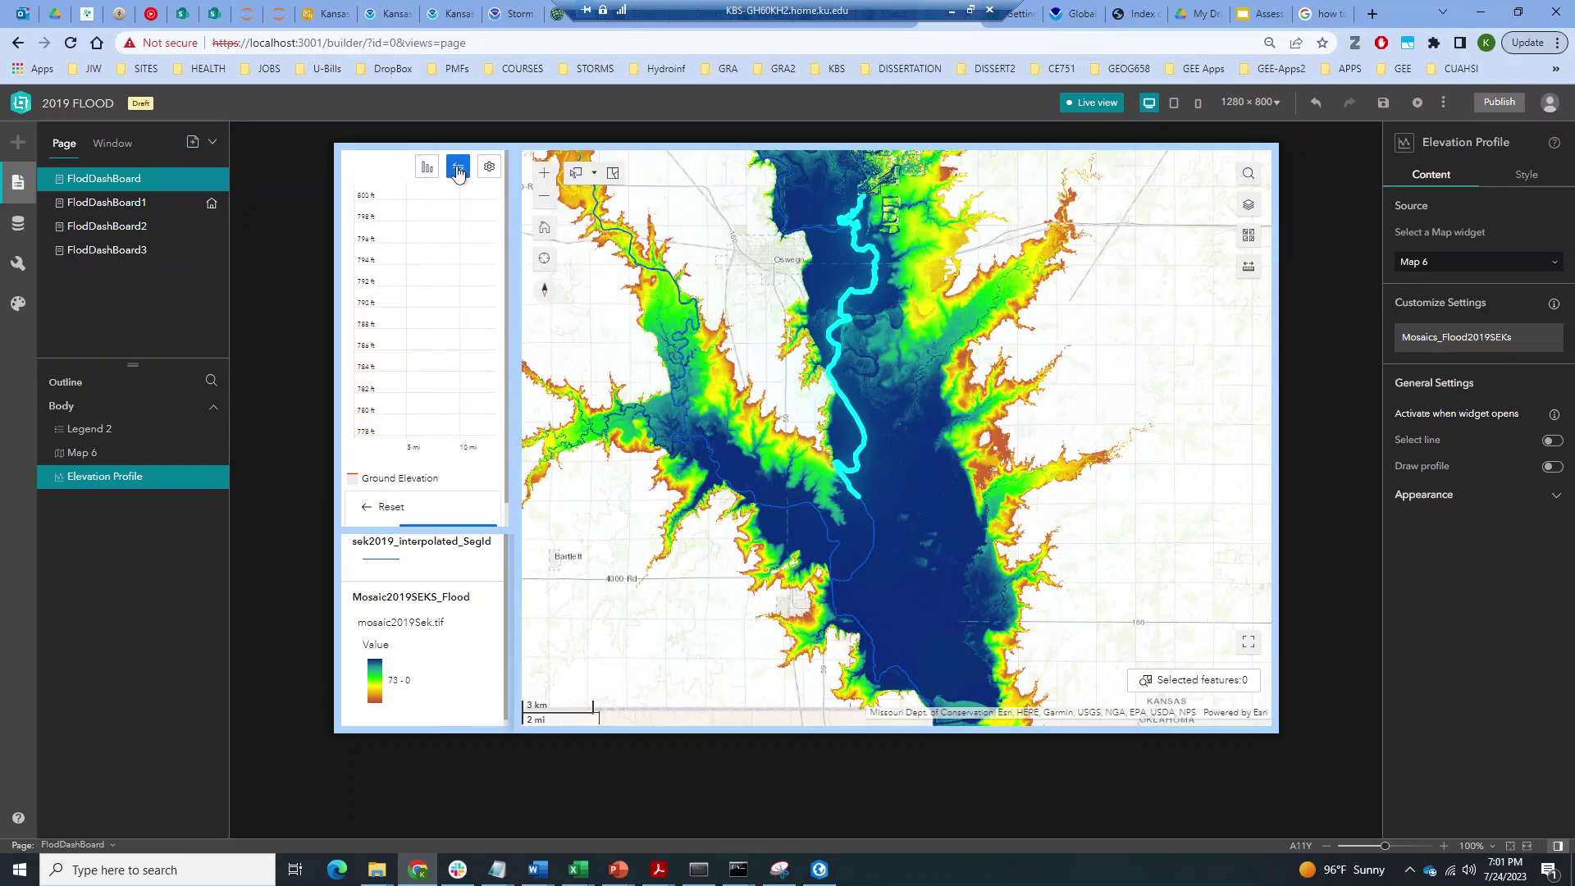
pyautogui.click(458, 171)
pyautogui.click(458, 170)
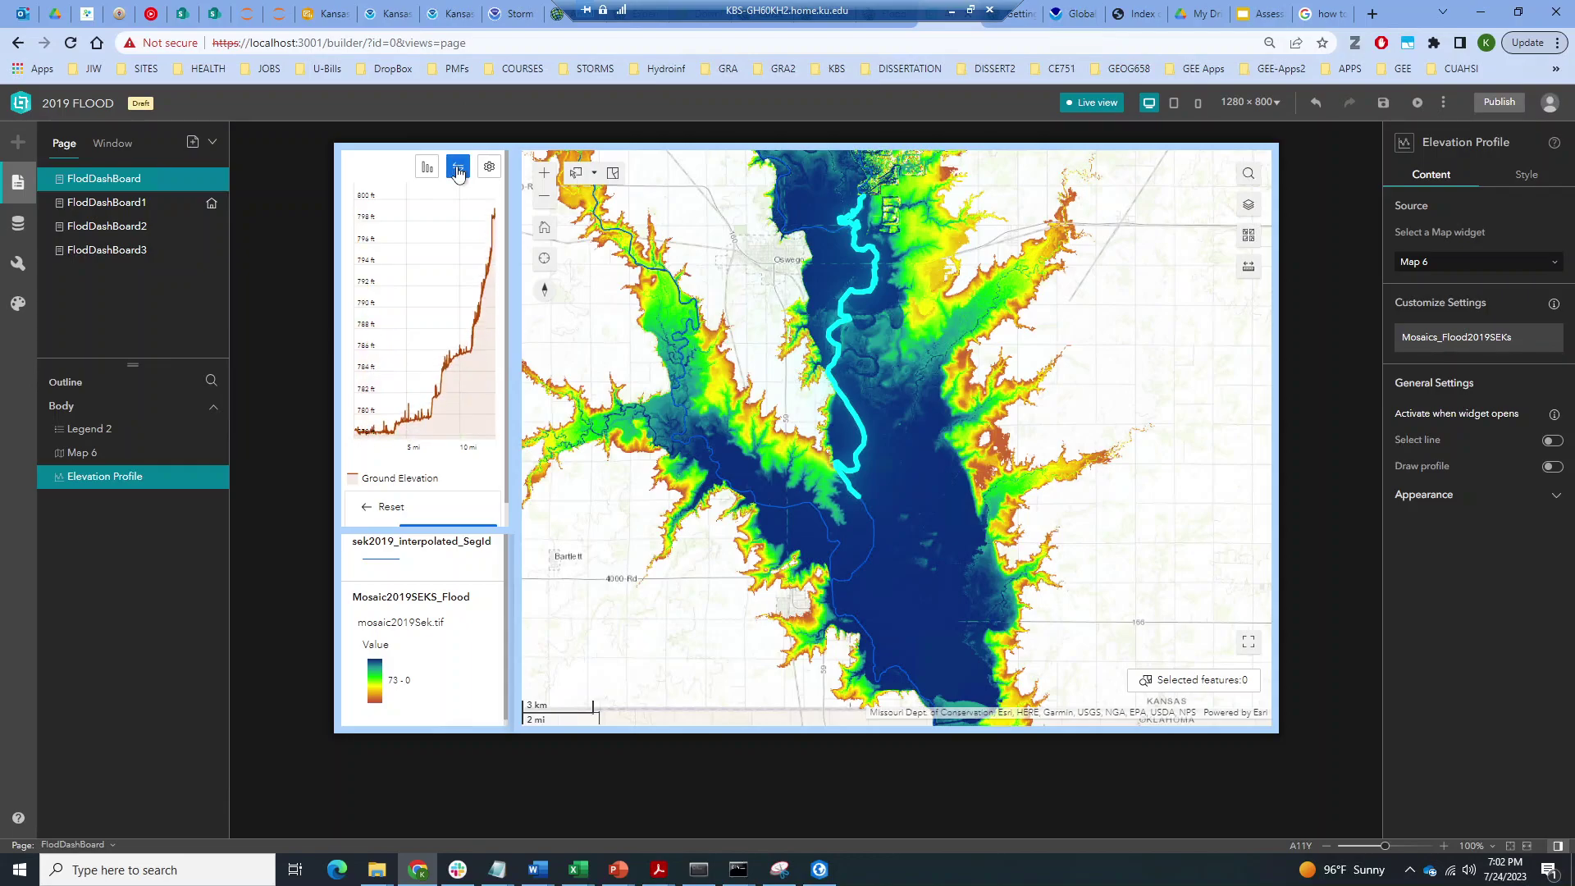
pyautogui.click(458, 171)
# Set the profile's elevation units to Meters
pyautogui.click(489, 169)
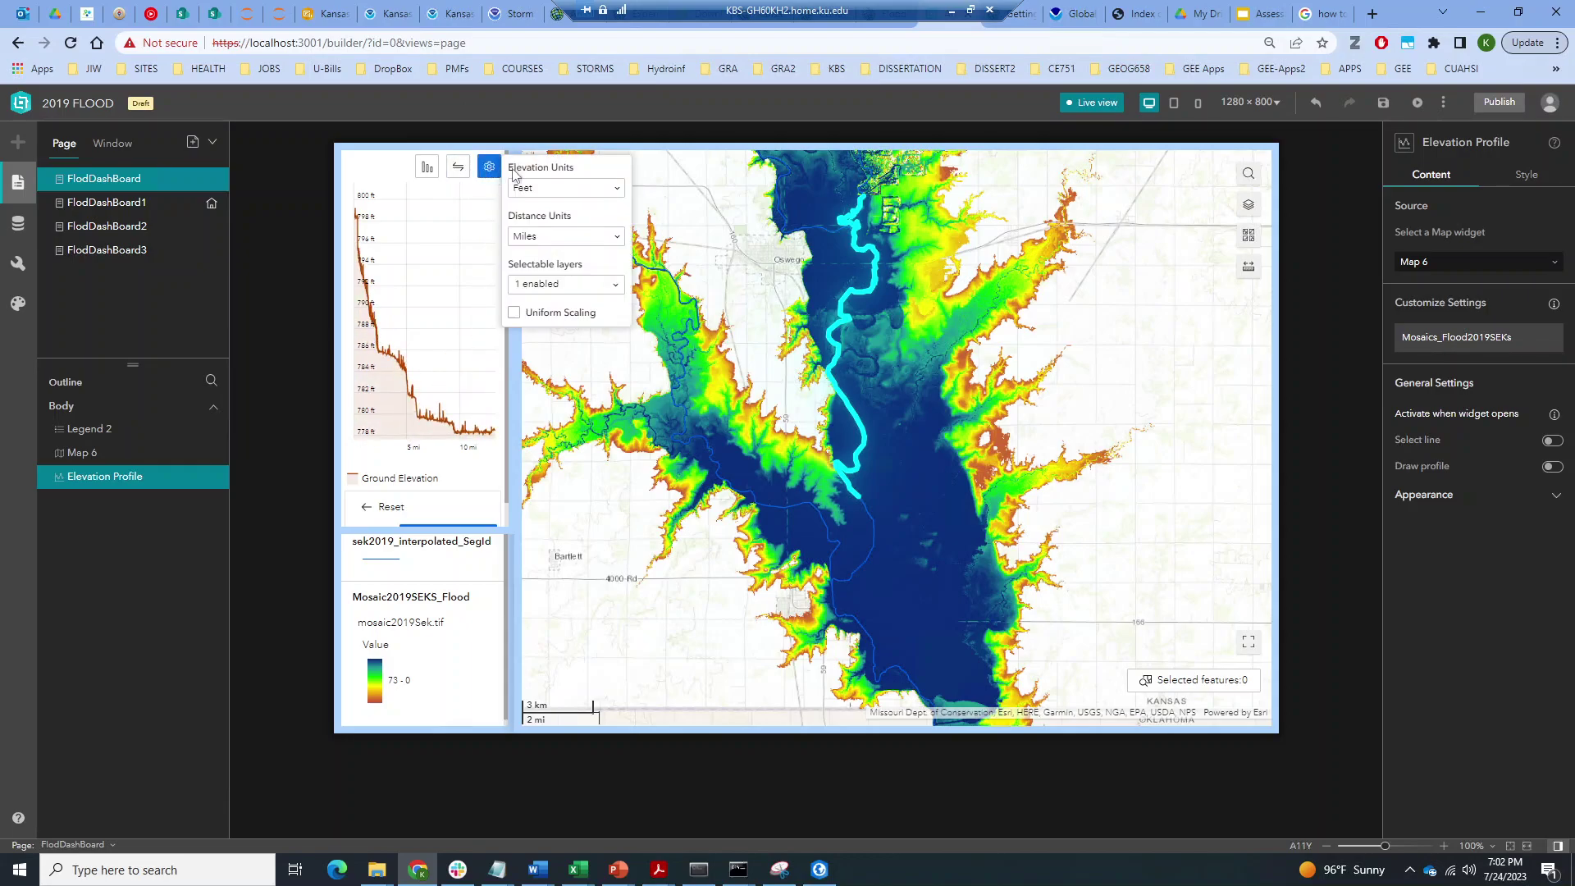
pyautogui.click(583, 194)
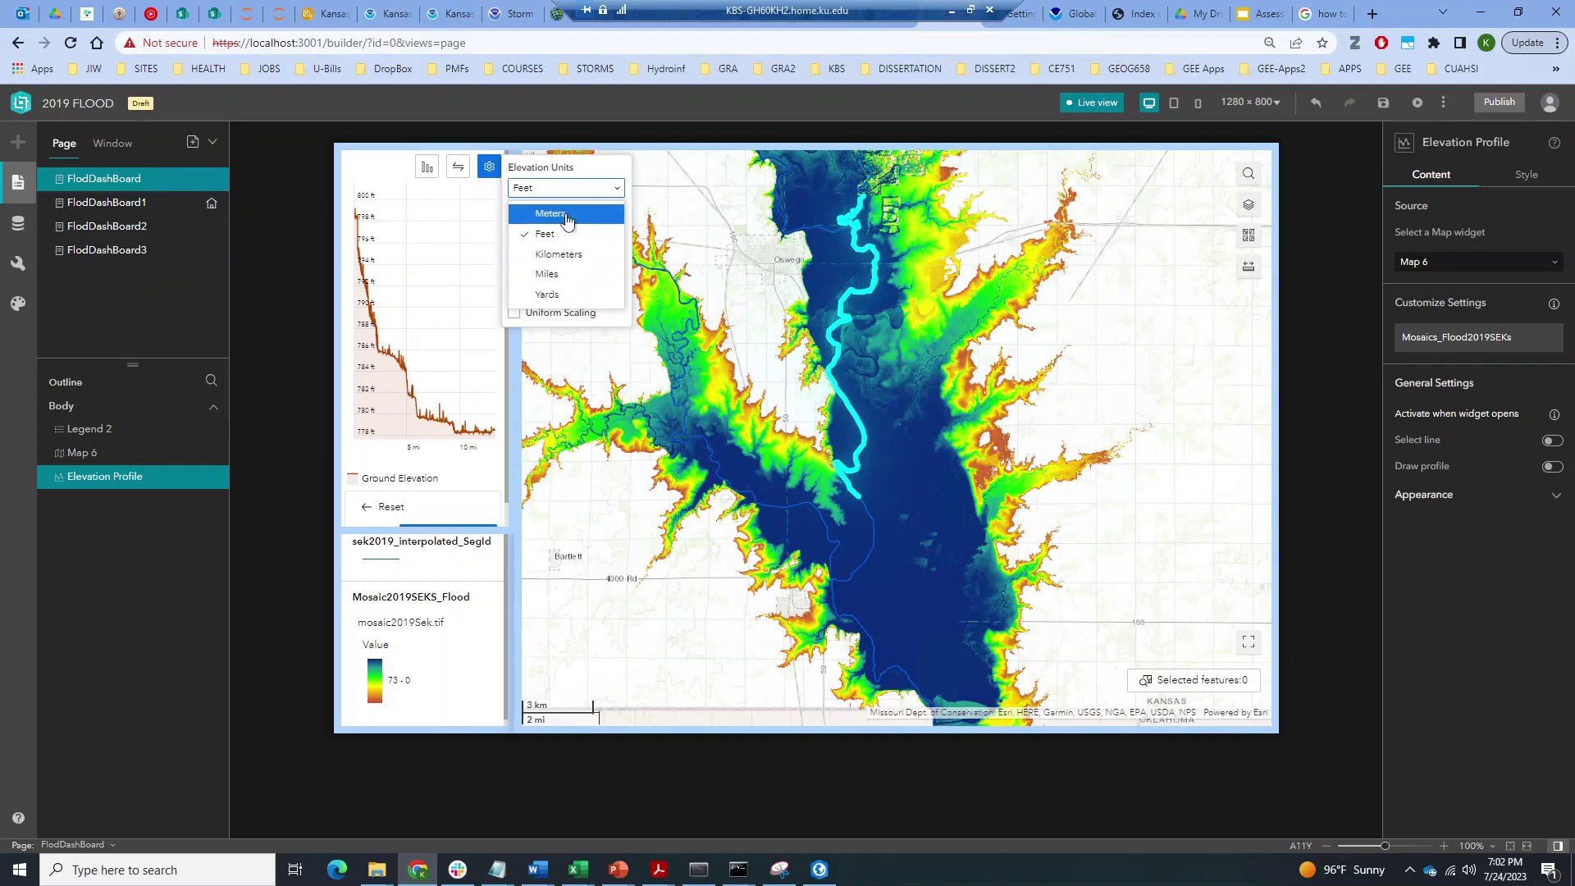
pyautogui.click(563, 216)
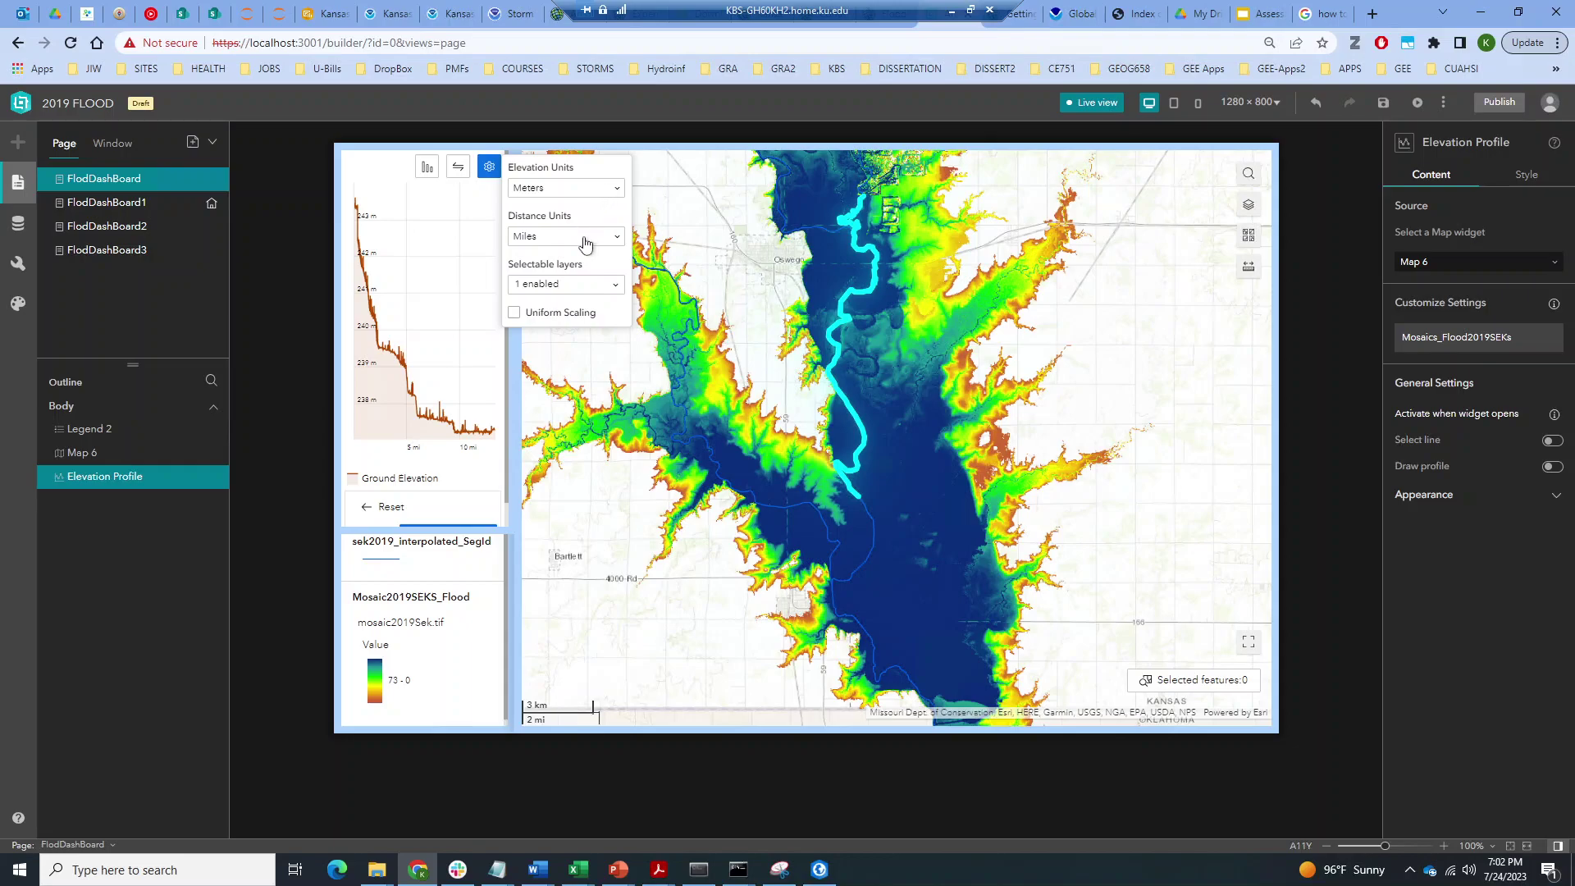
# Keep the river profile's distance units at Miles and set its elevation units to Kilometers
pyautogui.click(588, 244)
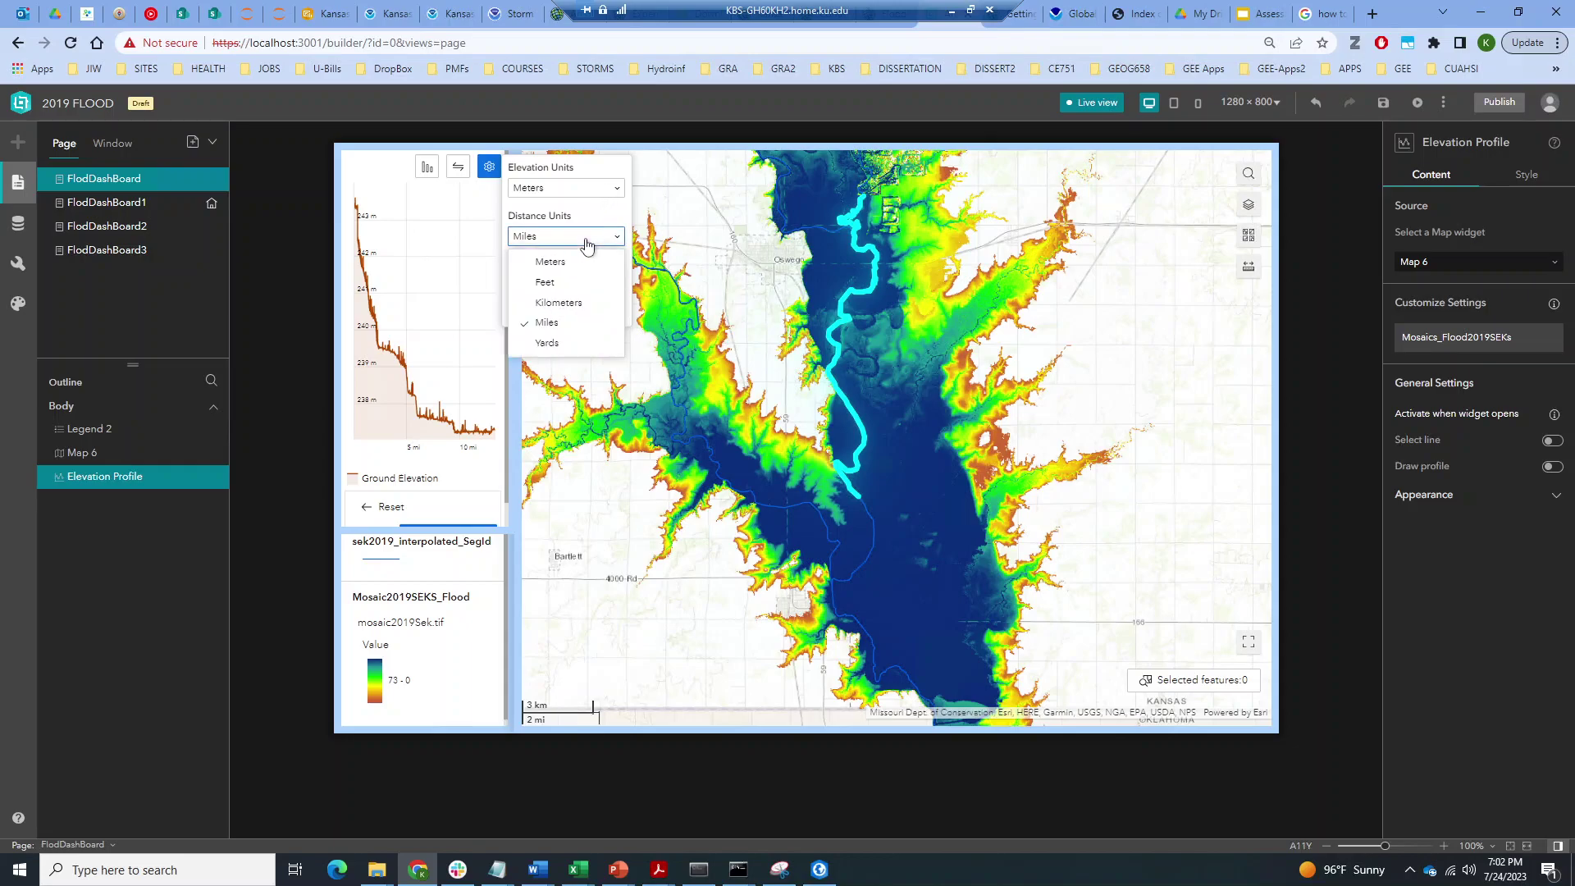
pyautogui.click(548, 324)
pyautogui.click(562, 192)
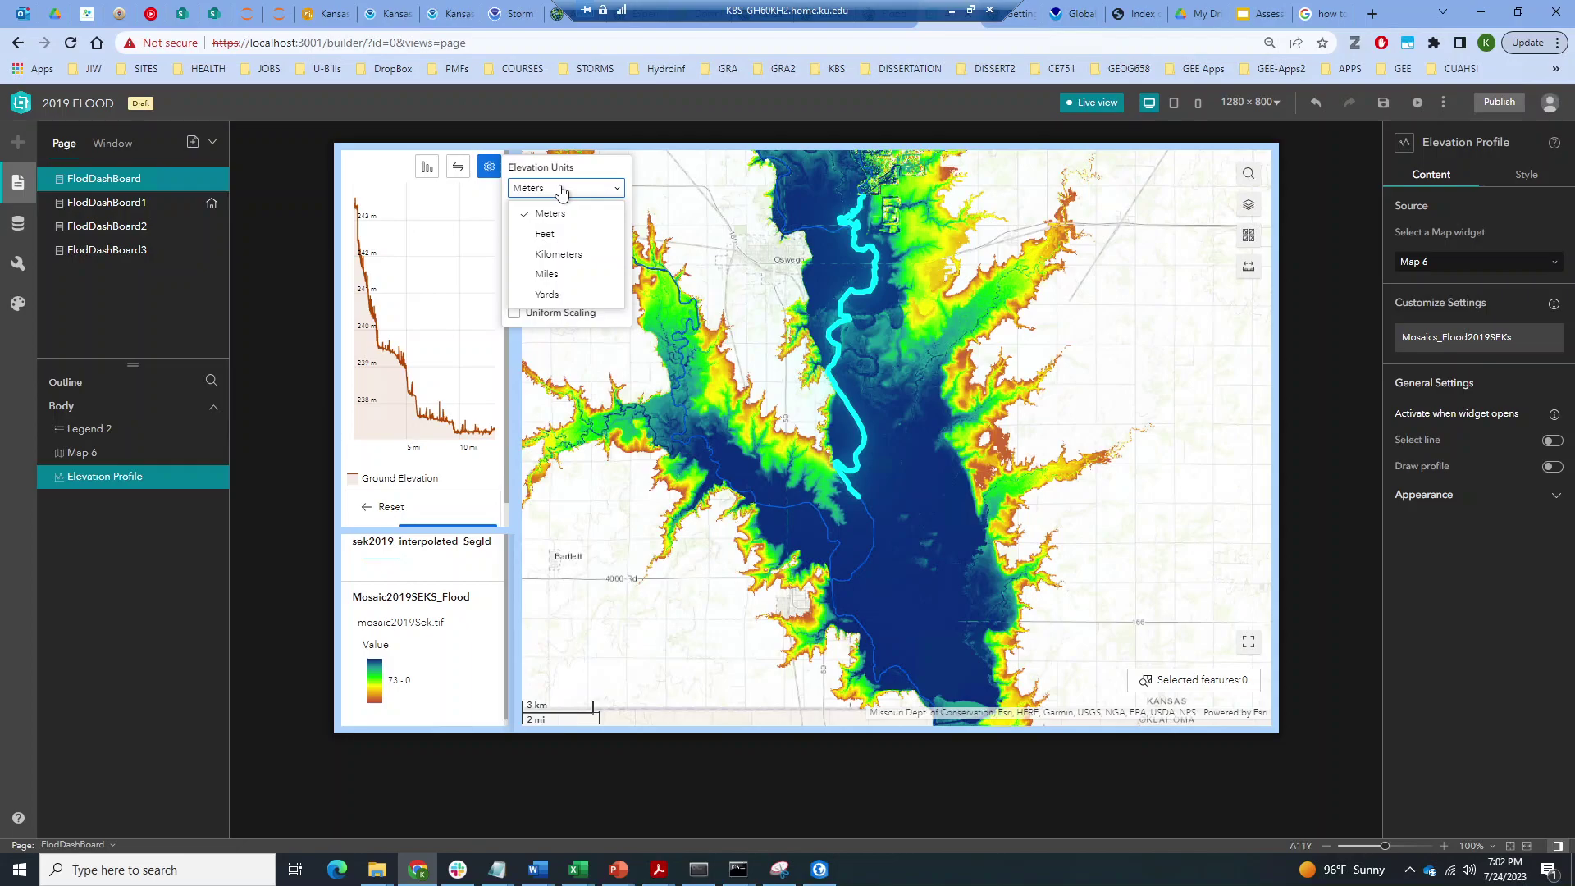
pyautogui.click(561, 255)
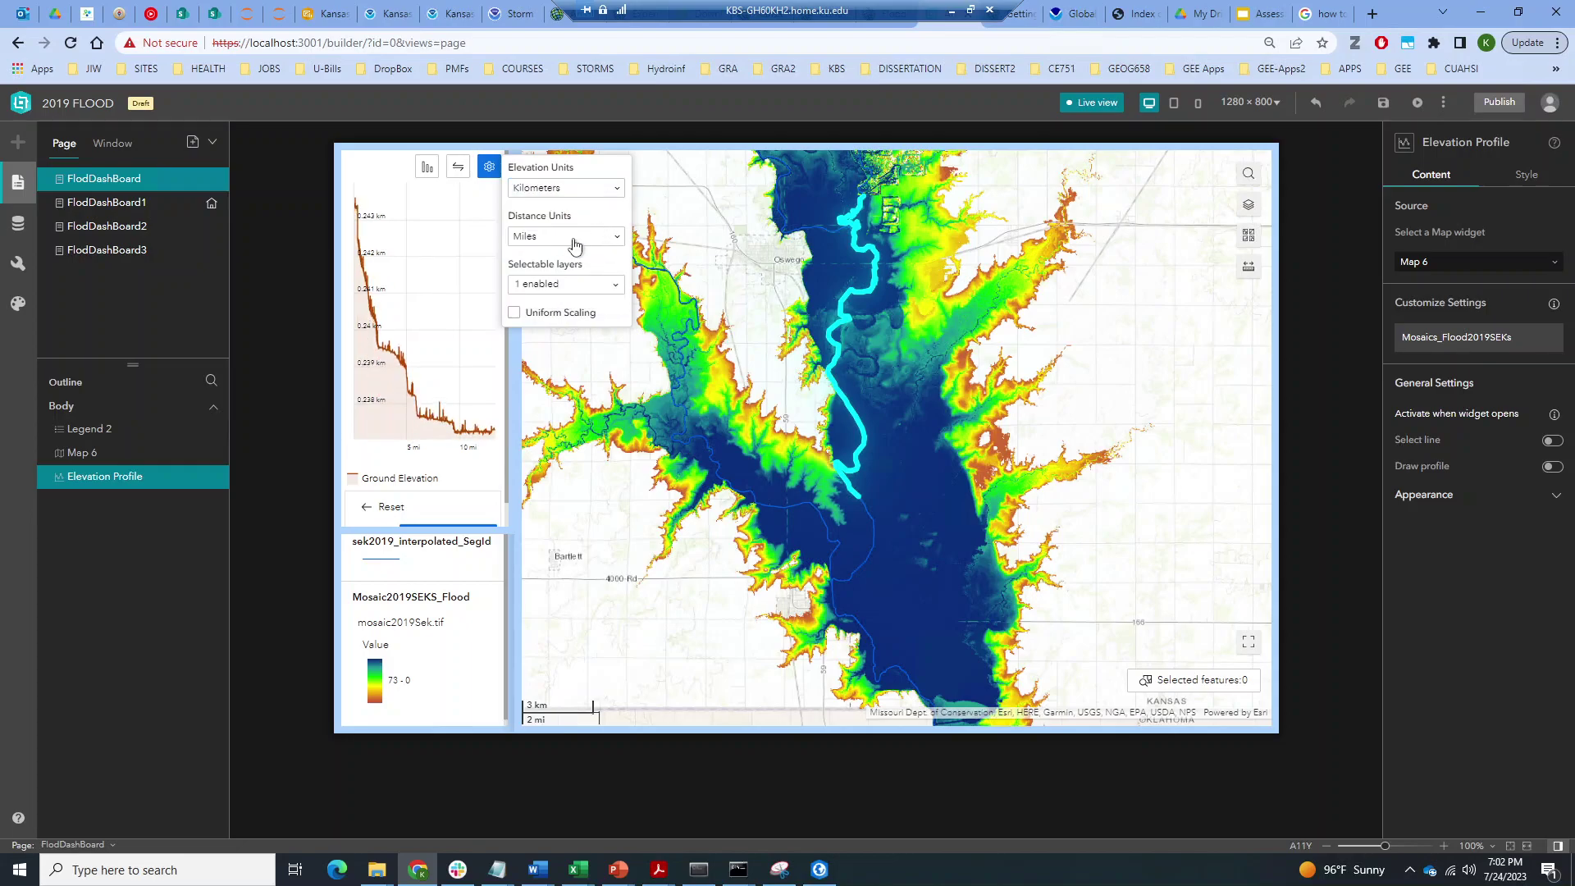
# Check the selectable layers of the elevation profile and switch uniform scaling on and off again
pyautogui.click(573, 293)
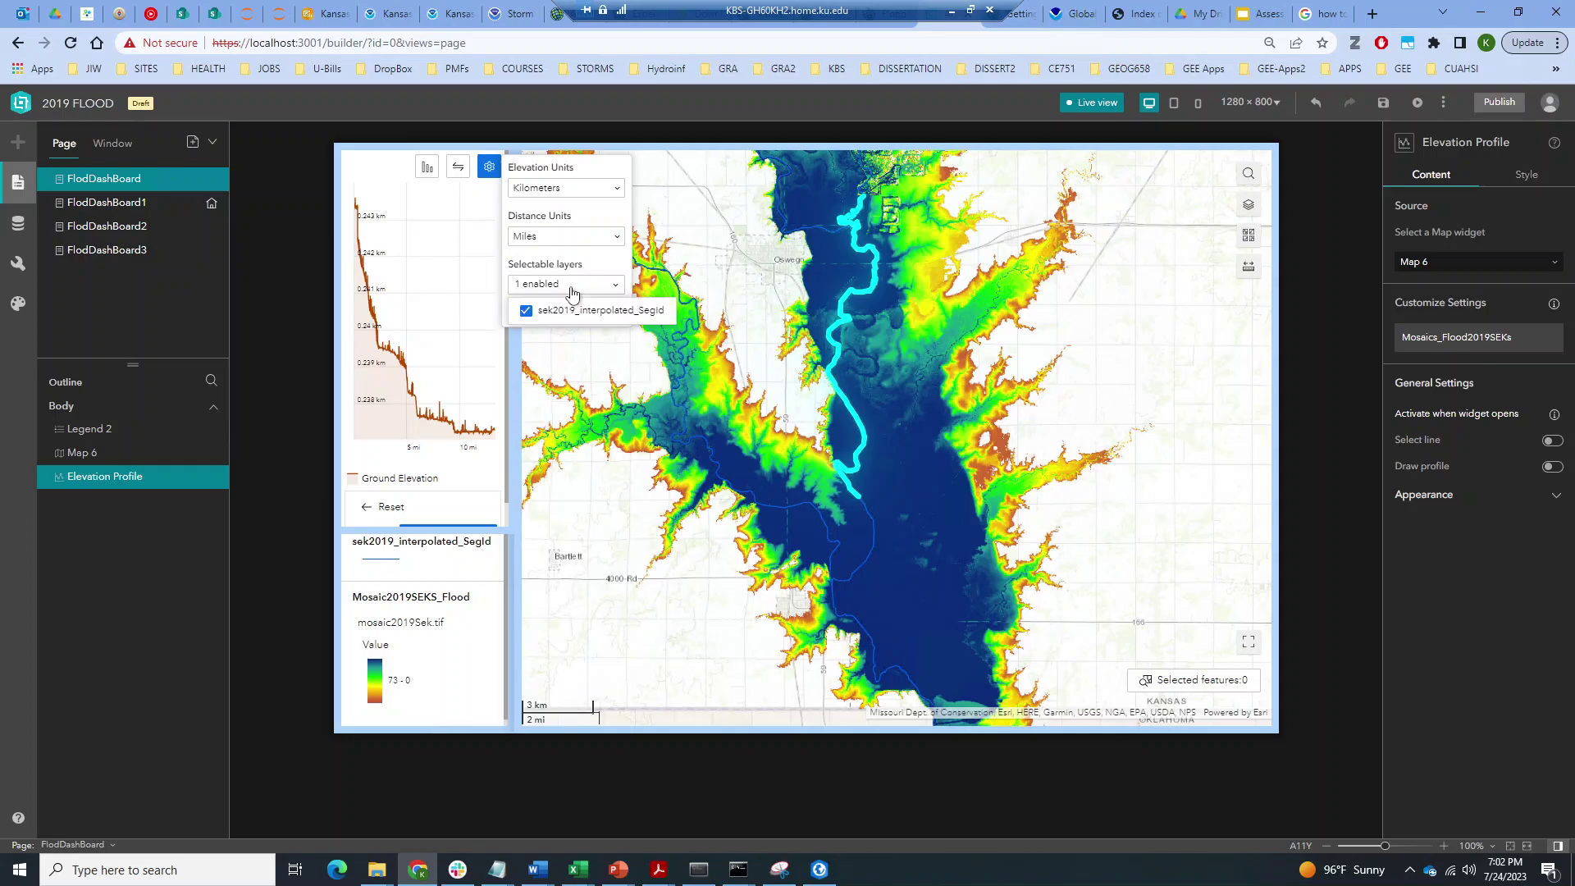
pyautogui.click(573, 294)
pyautogui.click(513, 314)
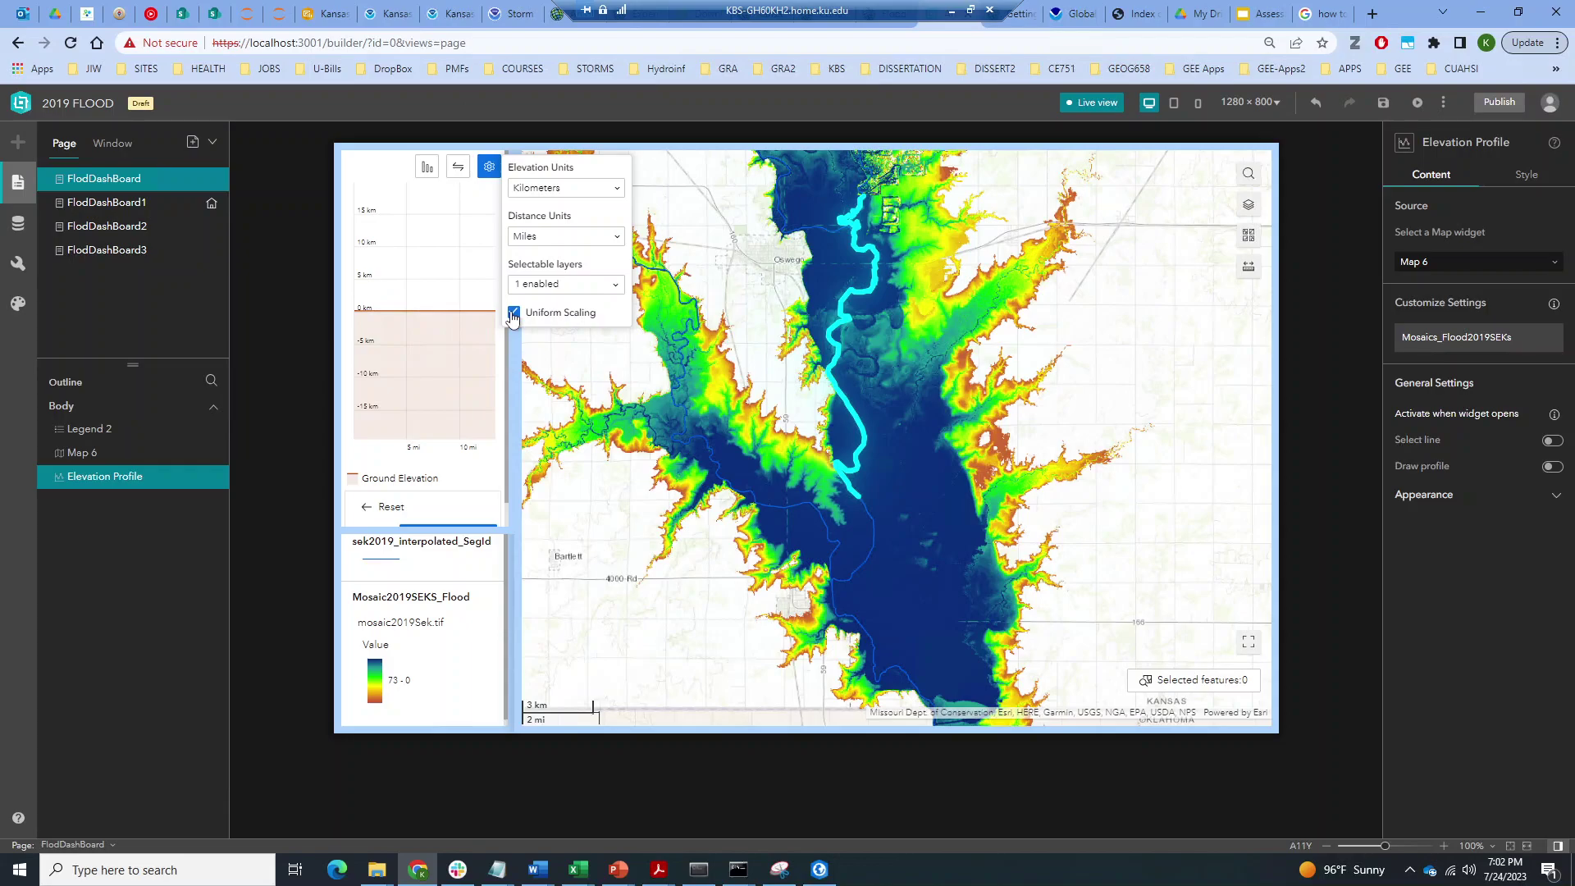
pyautogui.click(513, 314)
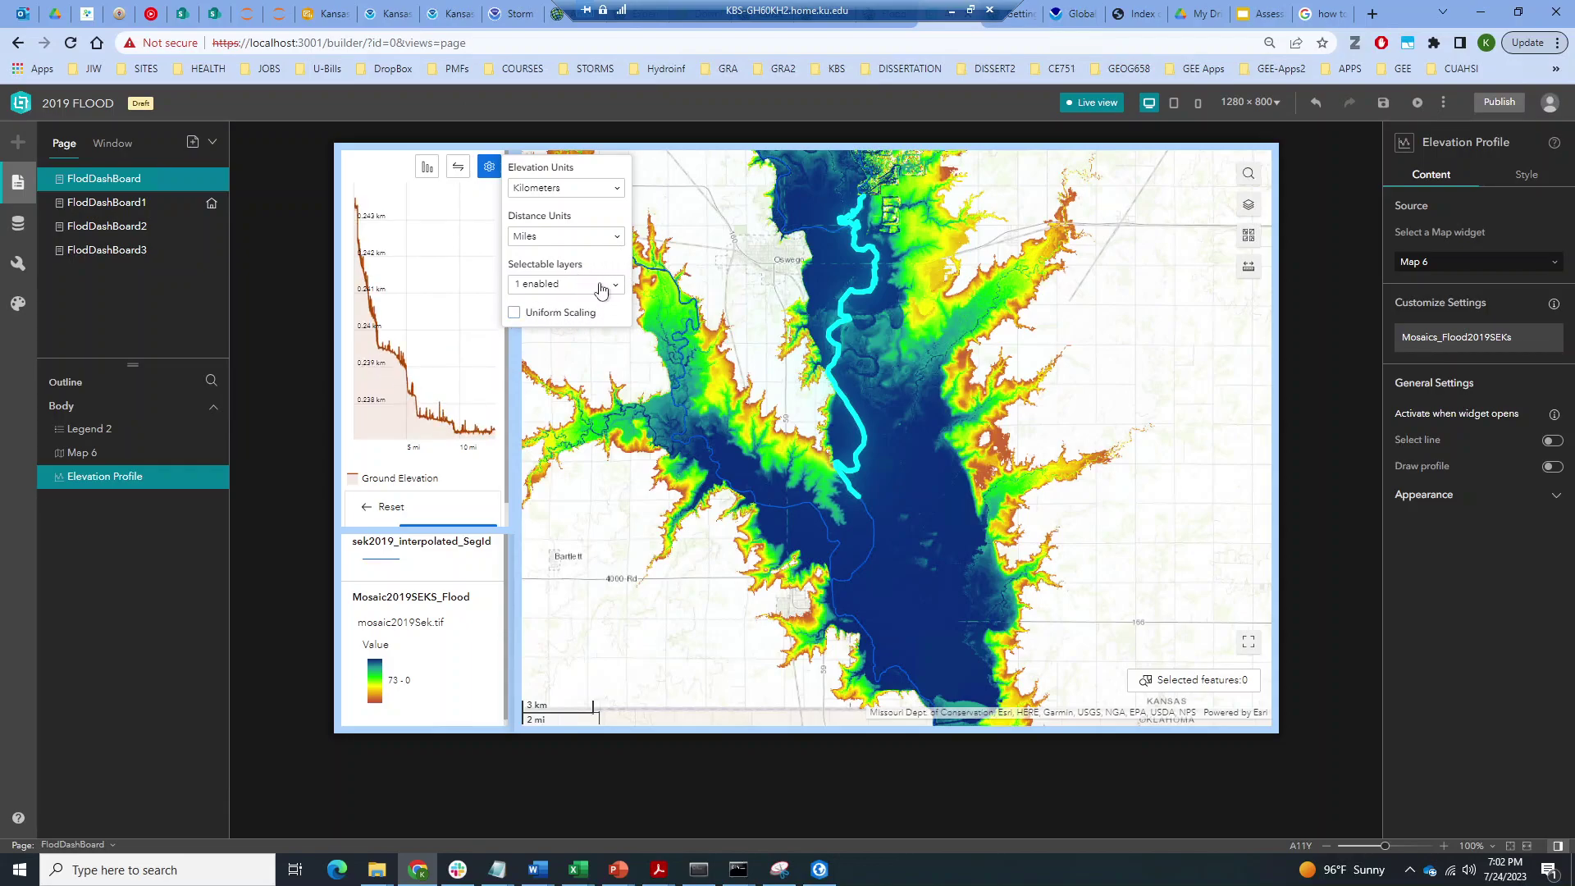
pyautogui.click(598, 287)
pyautogui.click(594, 287)
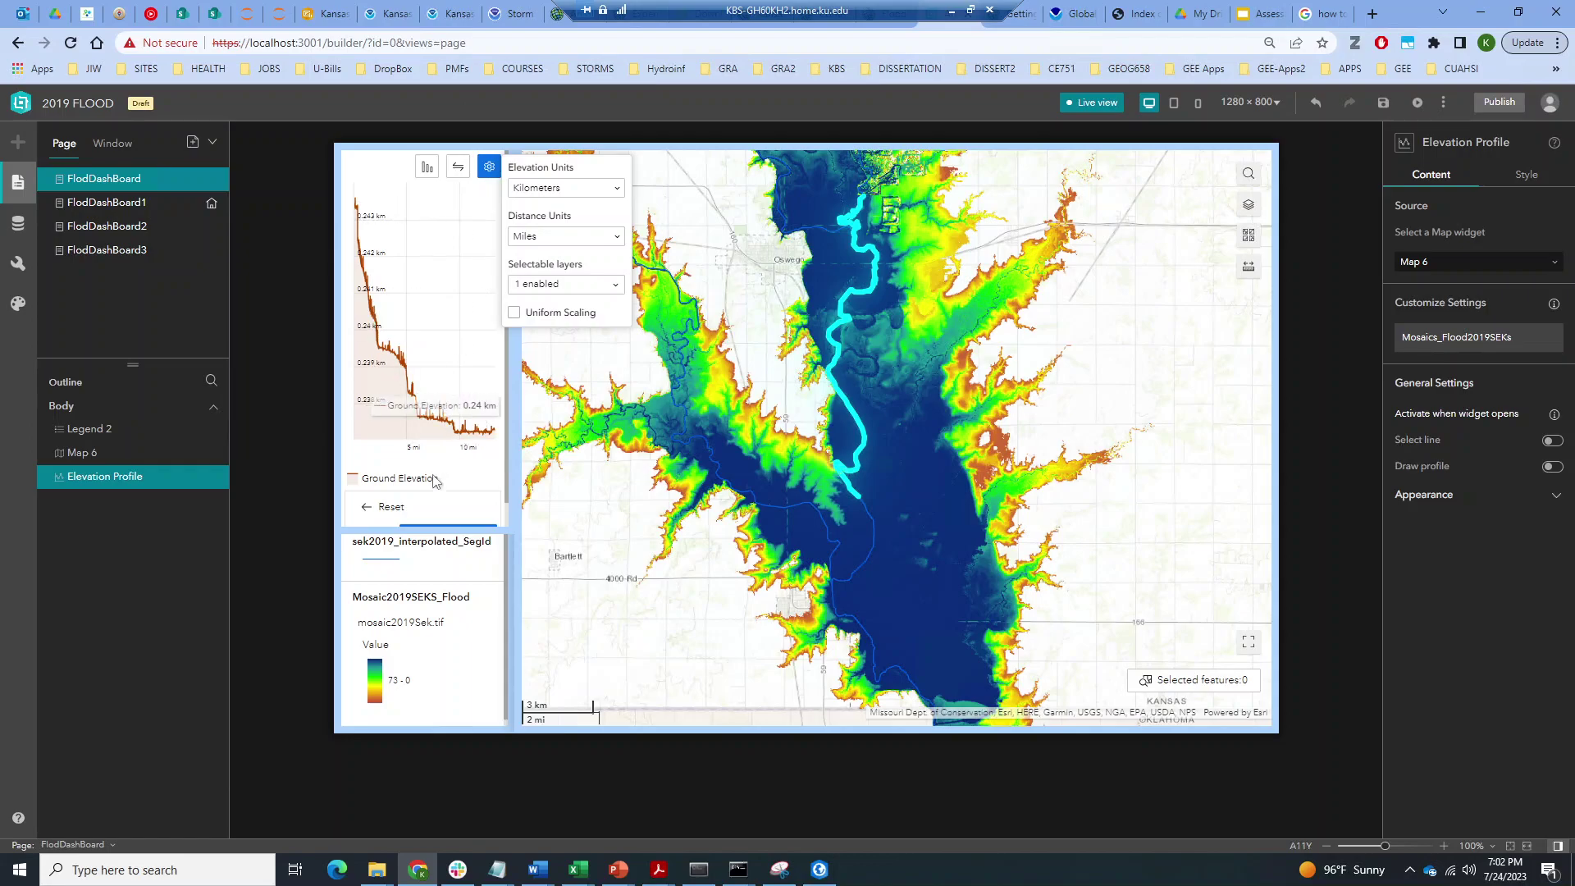
# Reset the river profile and draw a straight profile about 1.6 mi long eastward across the narrow river valley southwest of Oswego
pyautogui.click(371, 511)
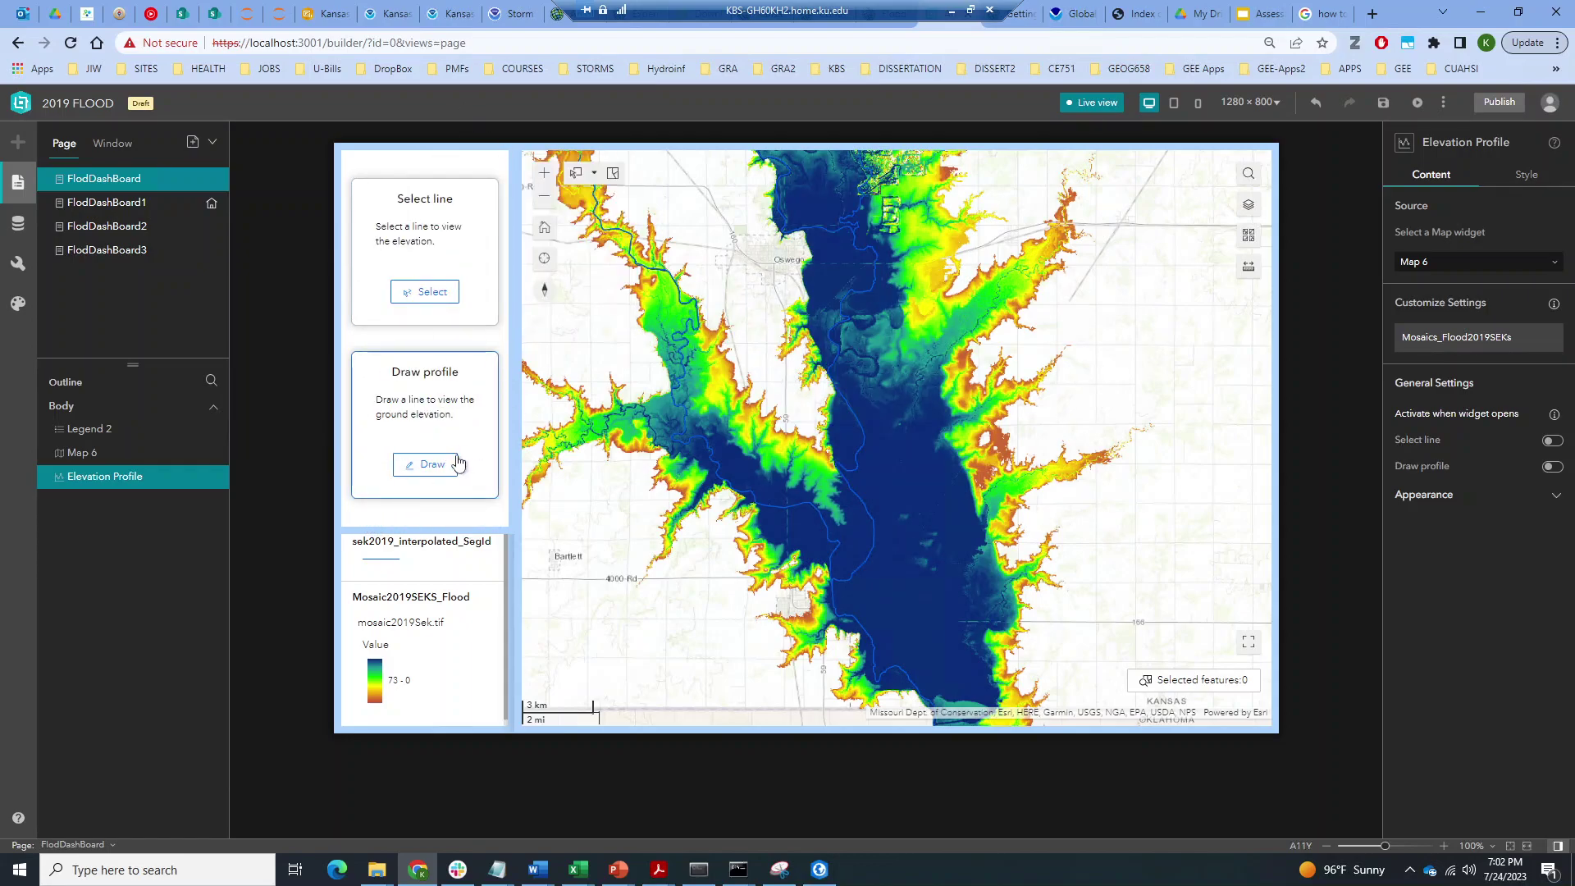
pyautogui.click(427, 467)
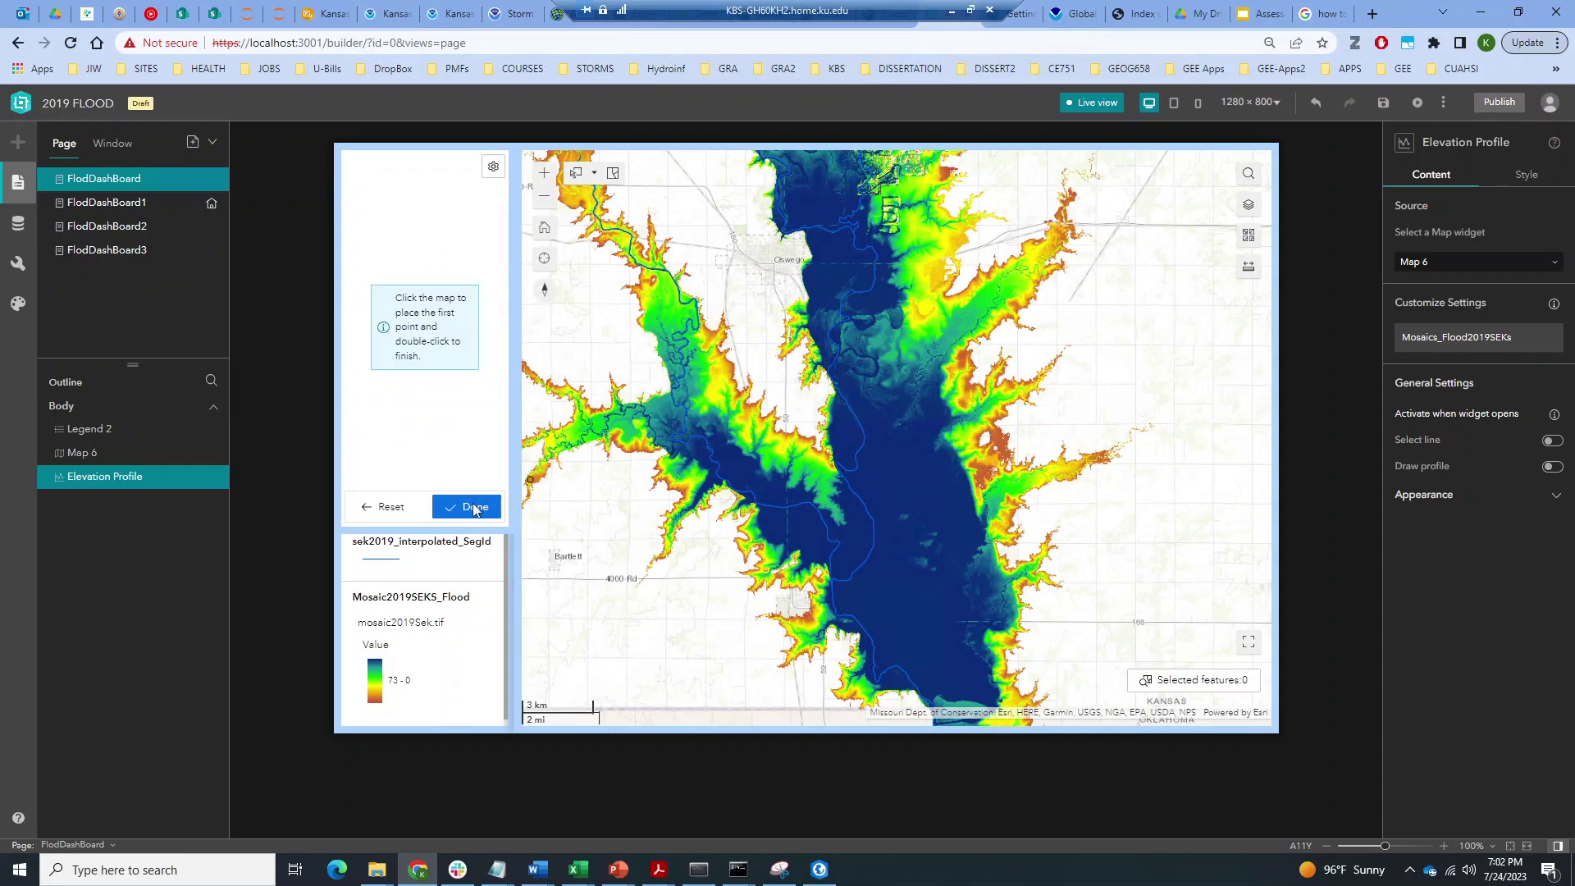
pyautogui.scroll(1, 840, 492)
pyautogui.scroll(-2, 838, 476)
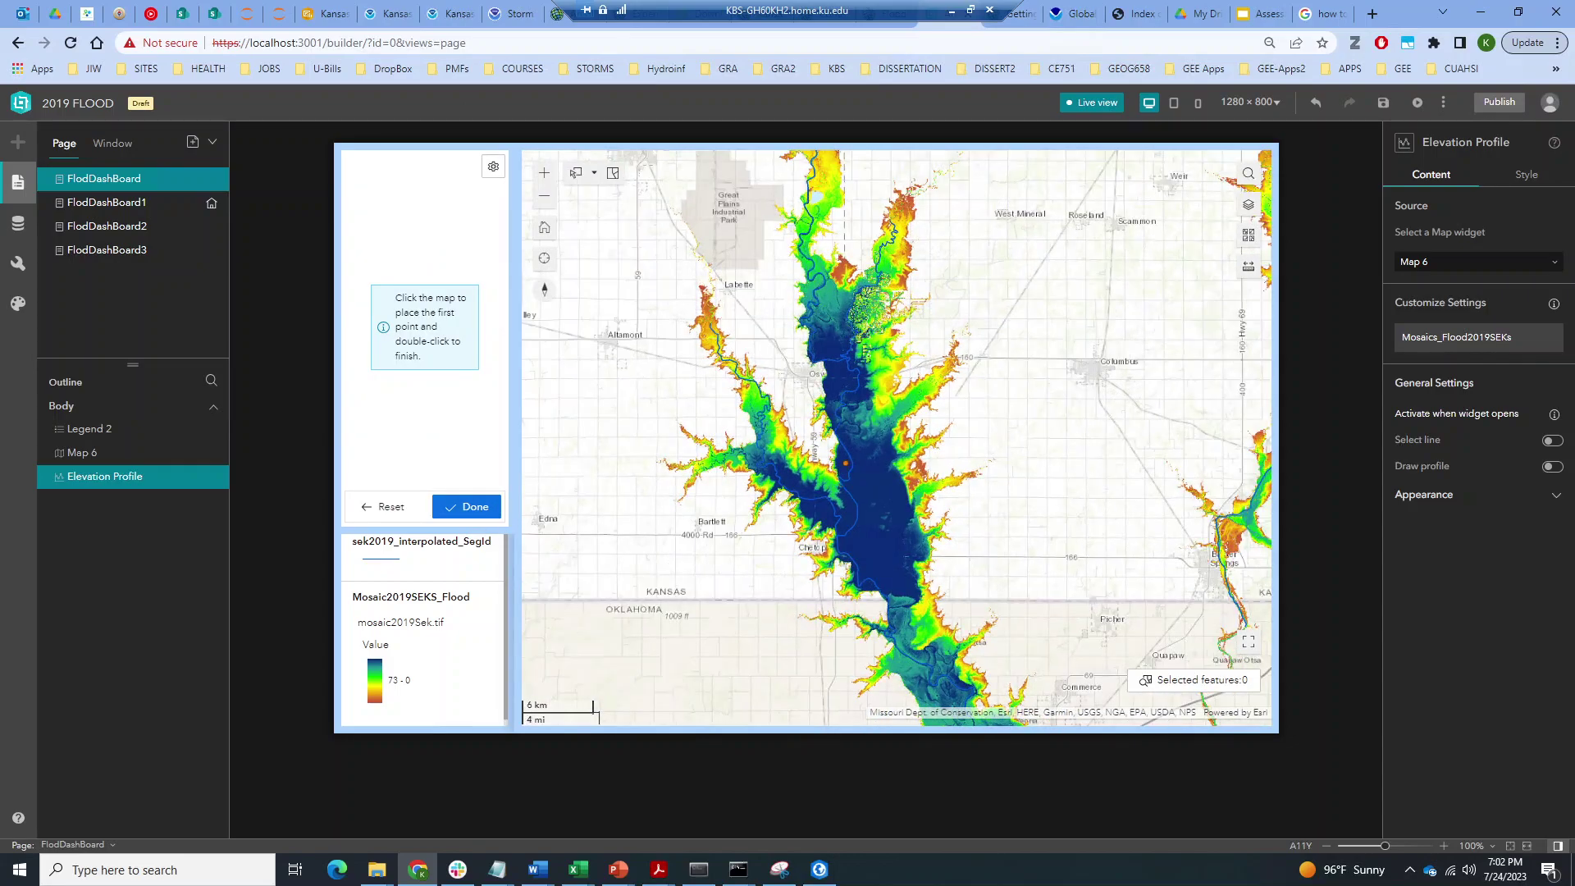
pyautogui.scroll(1, 835, 461)
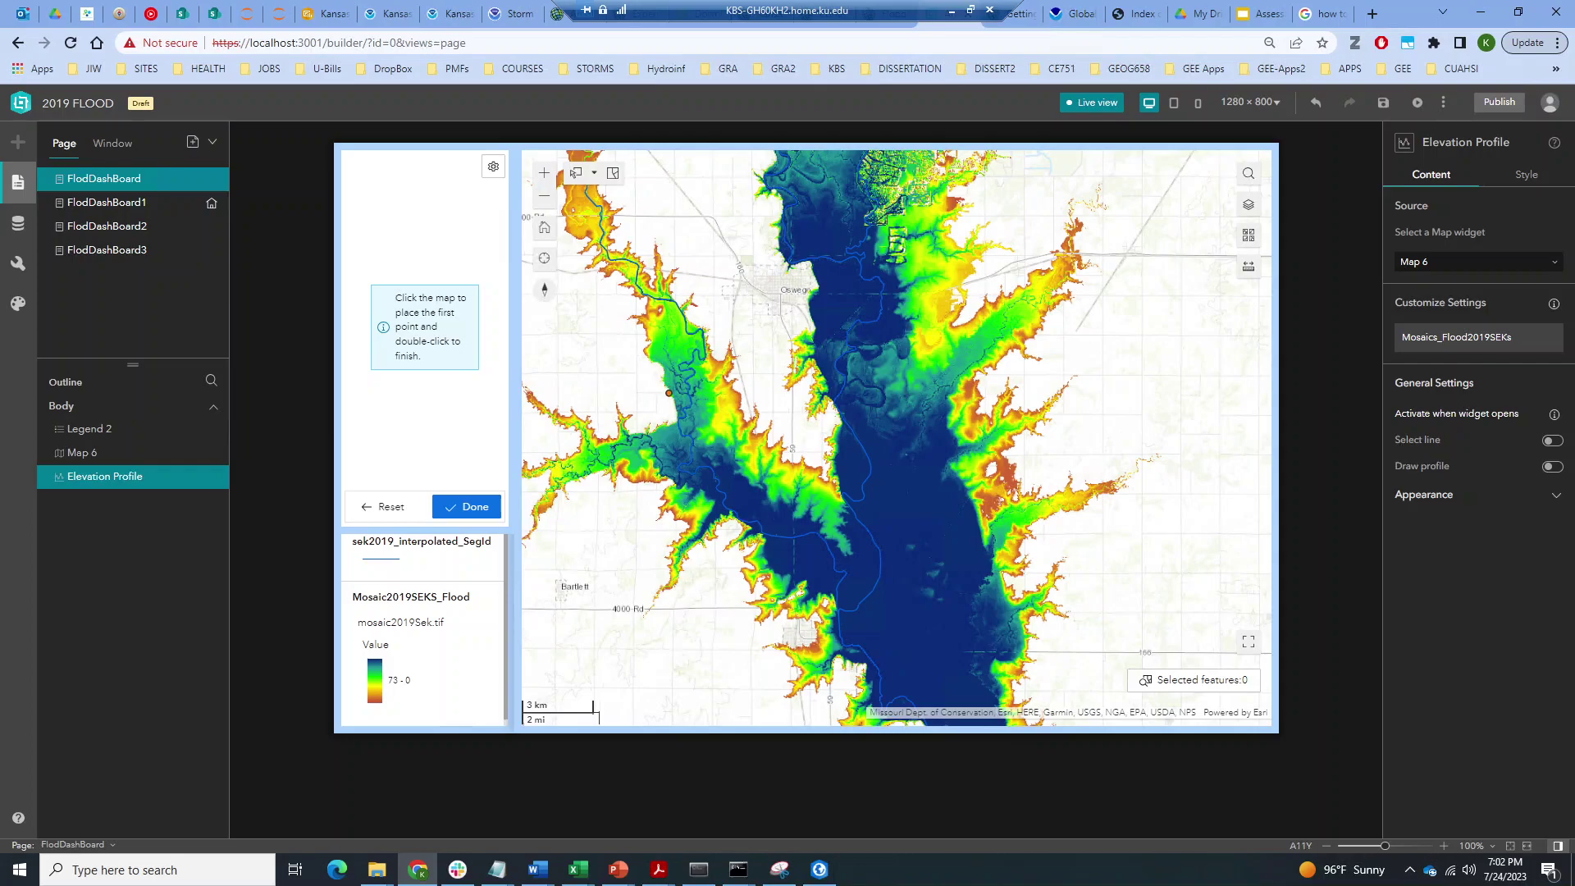
pyautogui.scroll(3, 665, 394)
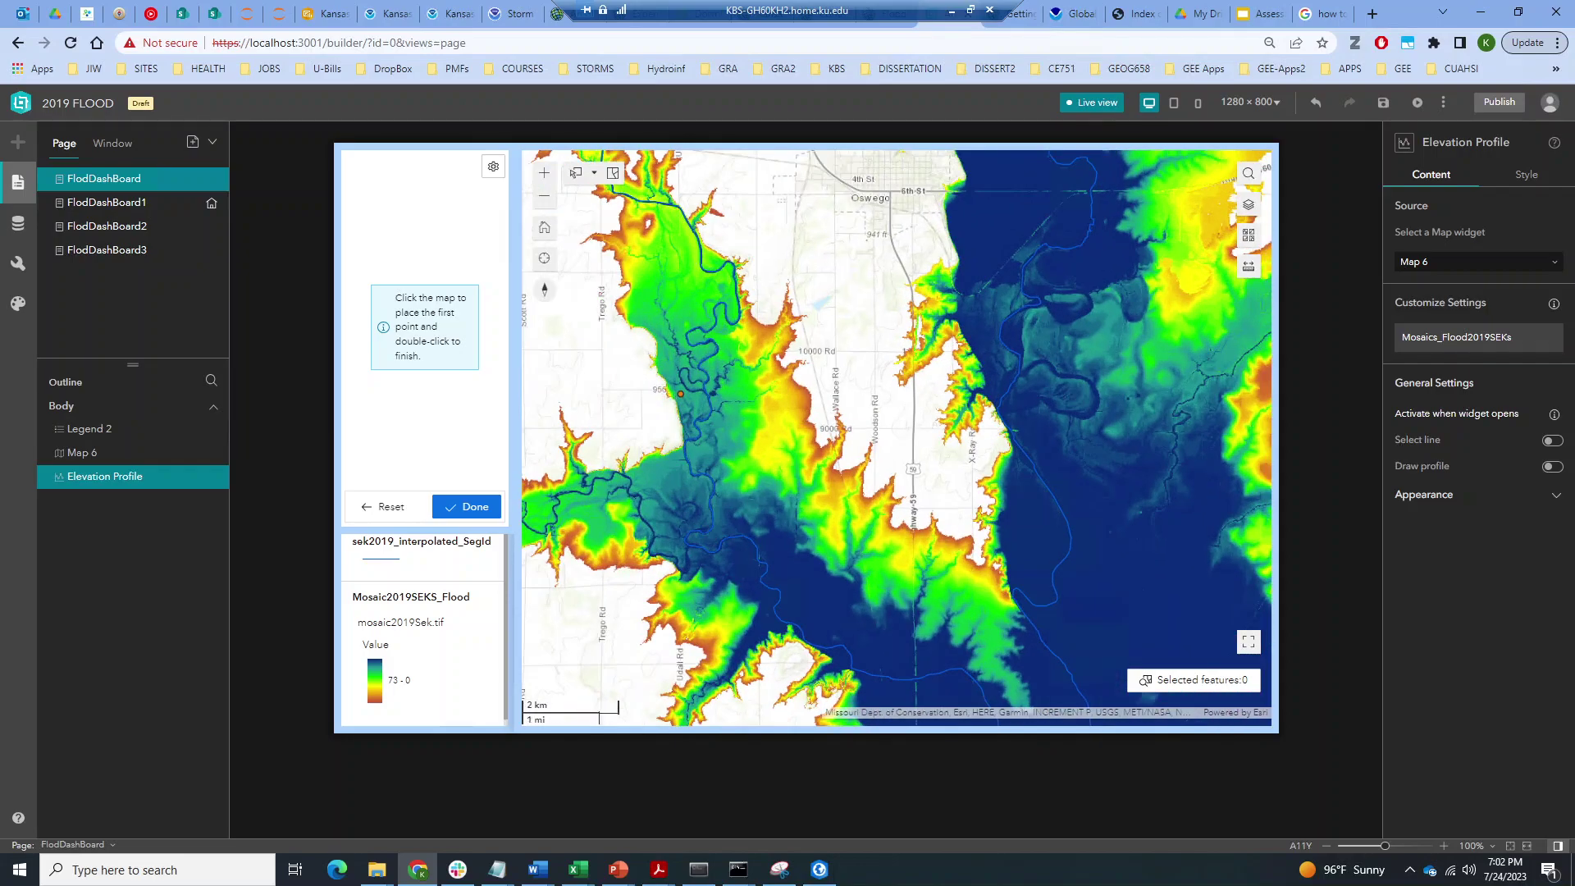
pyautogui.scroll(-3, 671, 389)
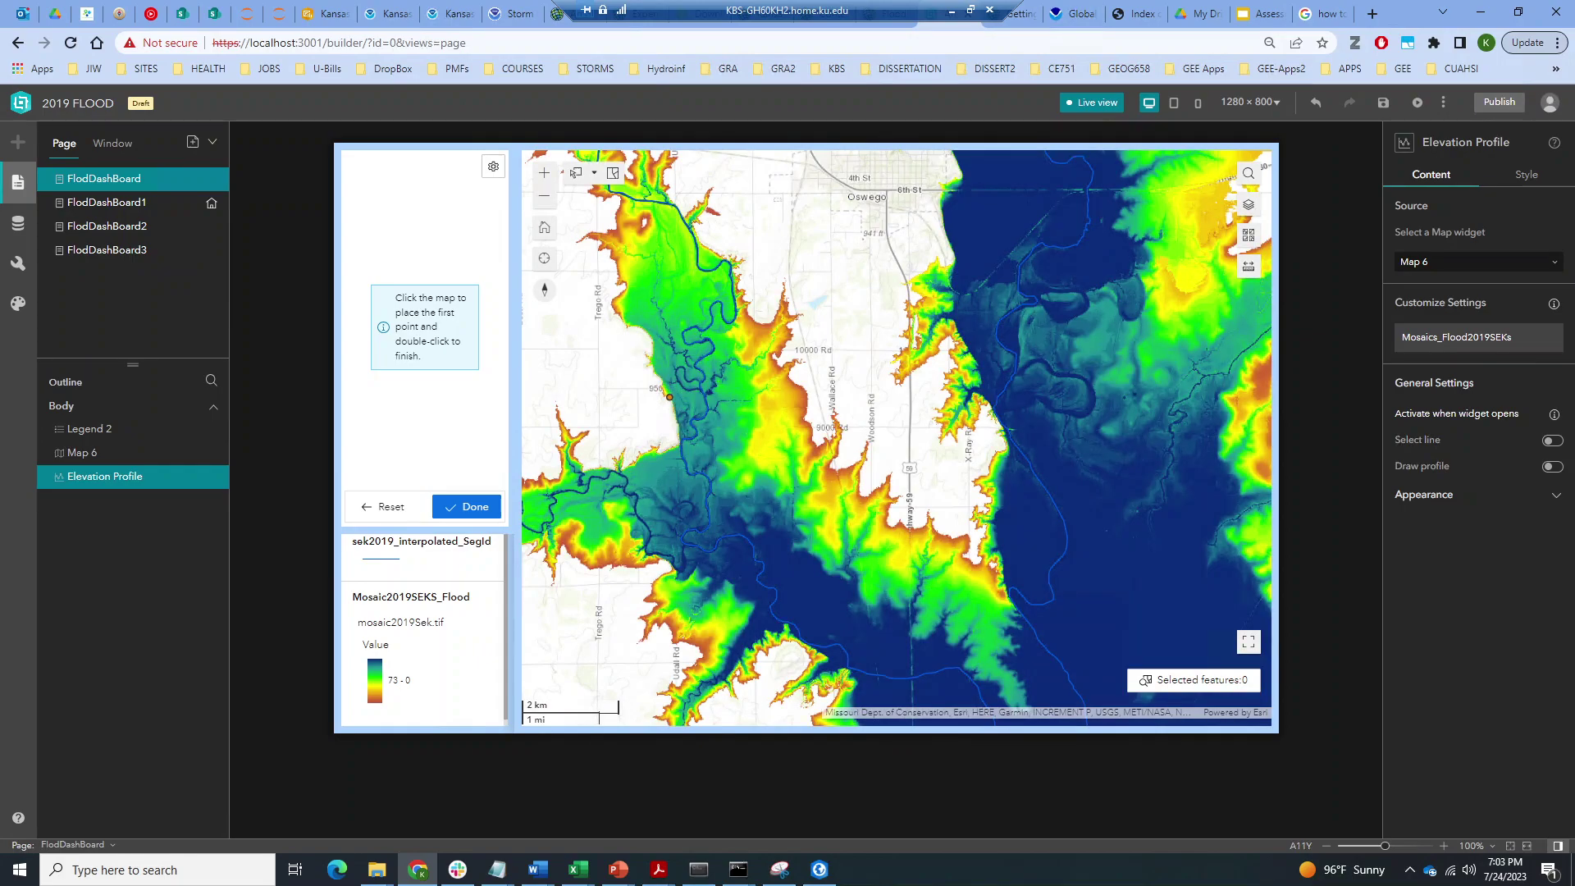
pyautogui.click(668, 397)
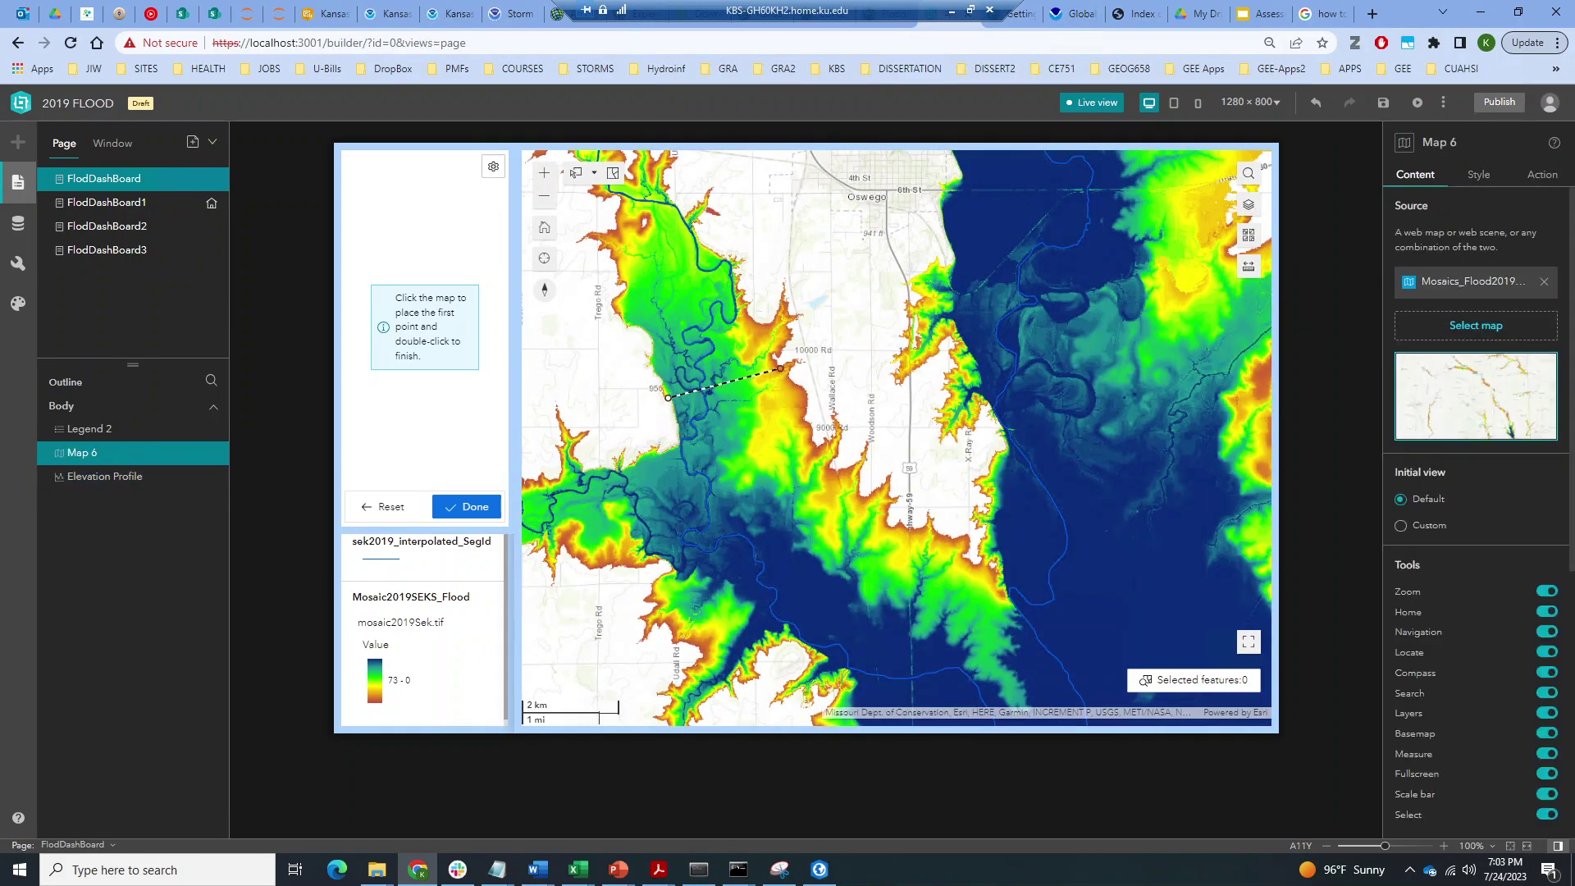
pyautogui.click(792, 360)
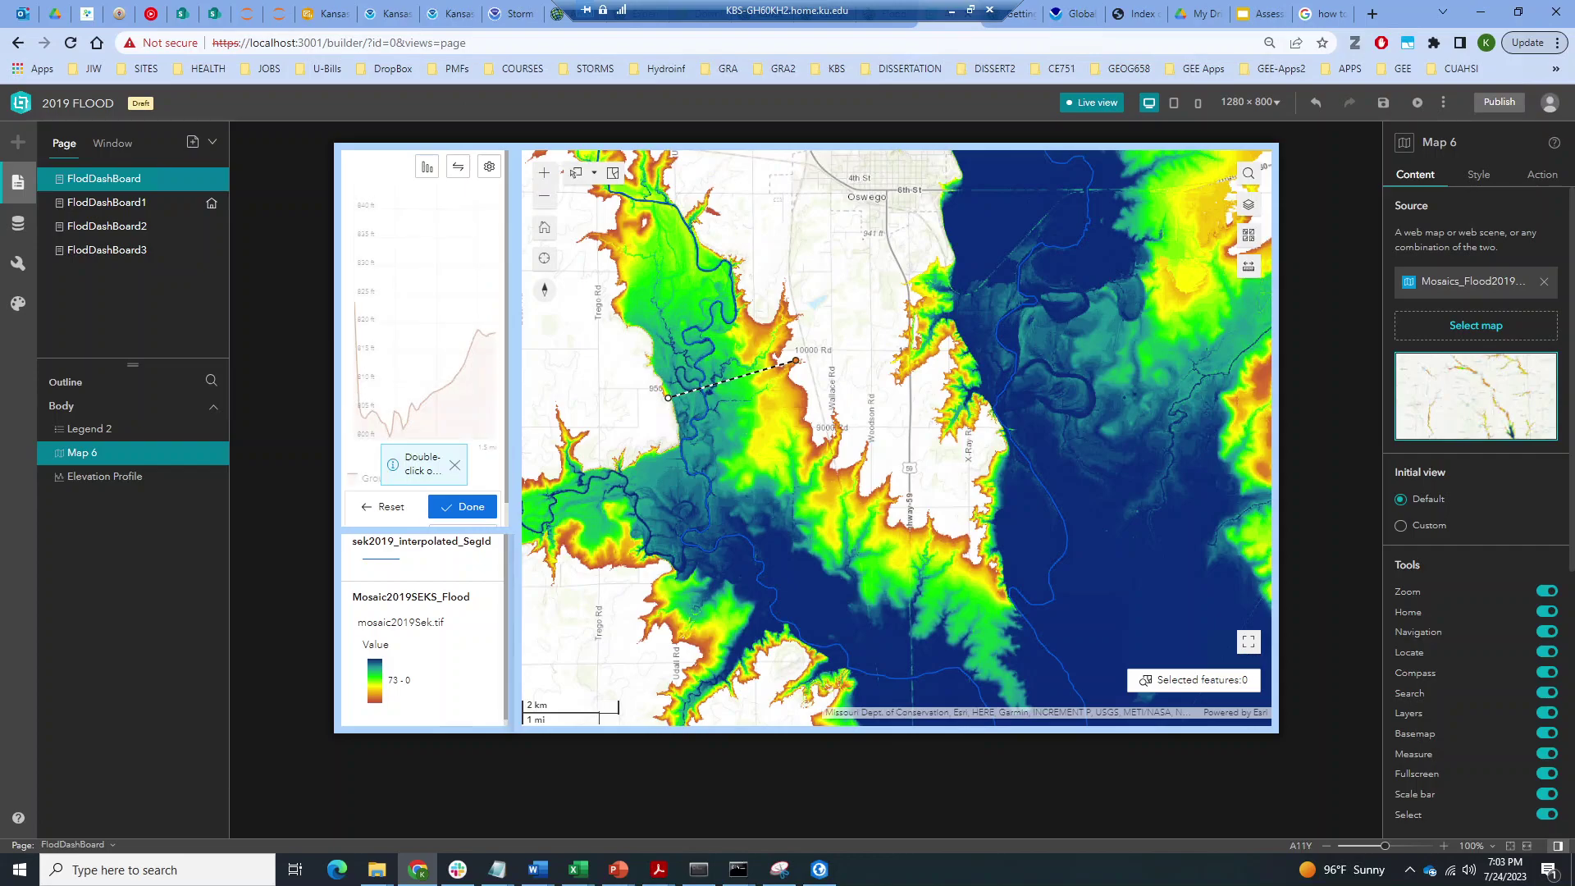
pyautogui.doubleClick(797, 359)
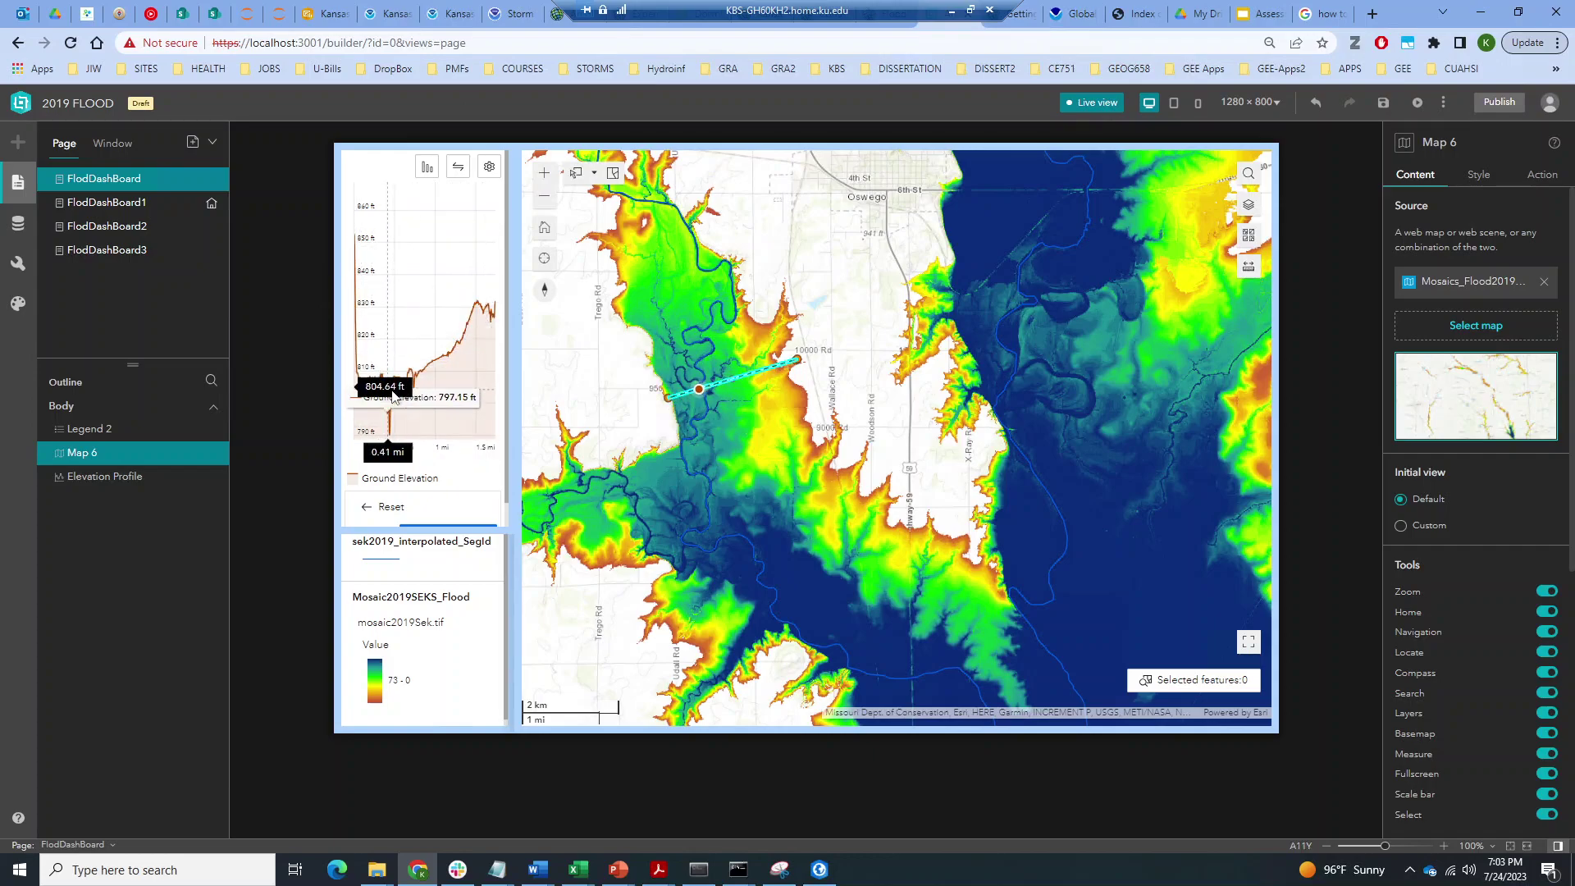
# Flip the drawn profile's direction and back, and zoom into the start of its chart before resetting the zoom
pyautogui.click(458, 169)
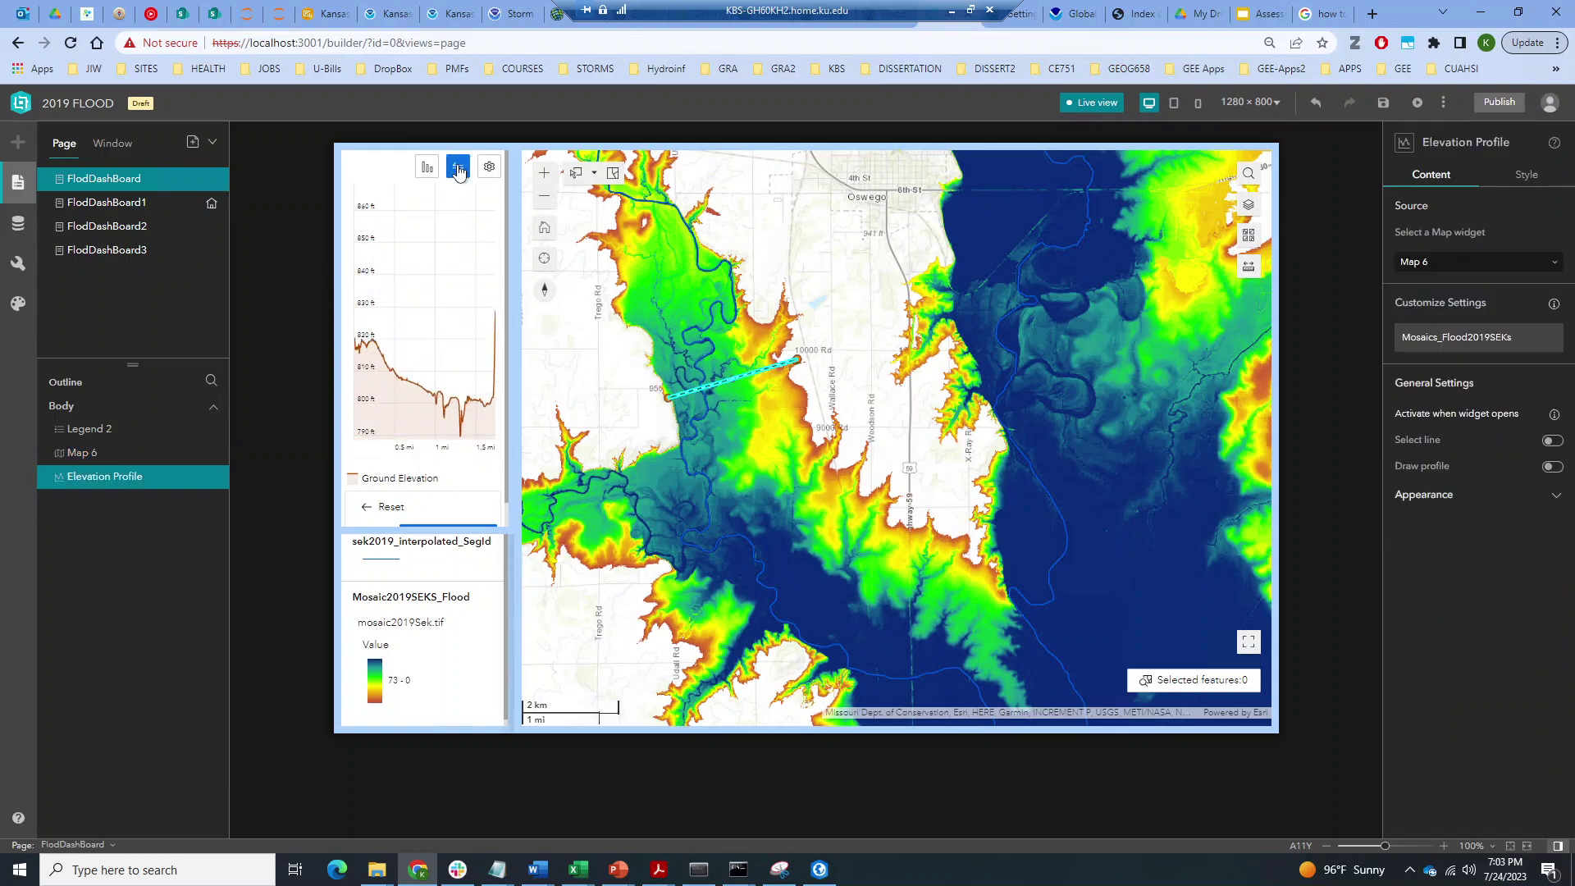
pyautogui.click(459, 169)
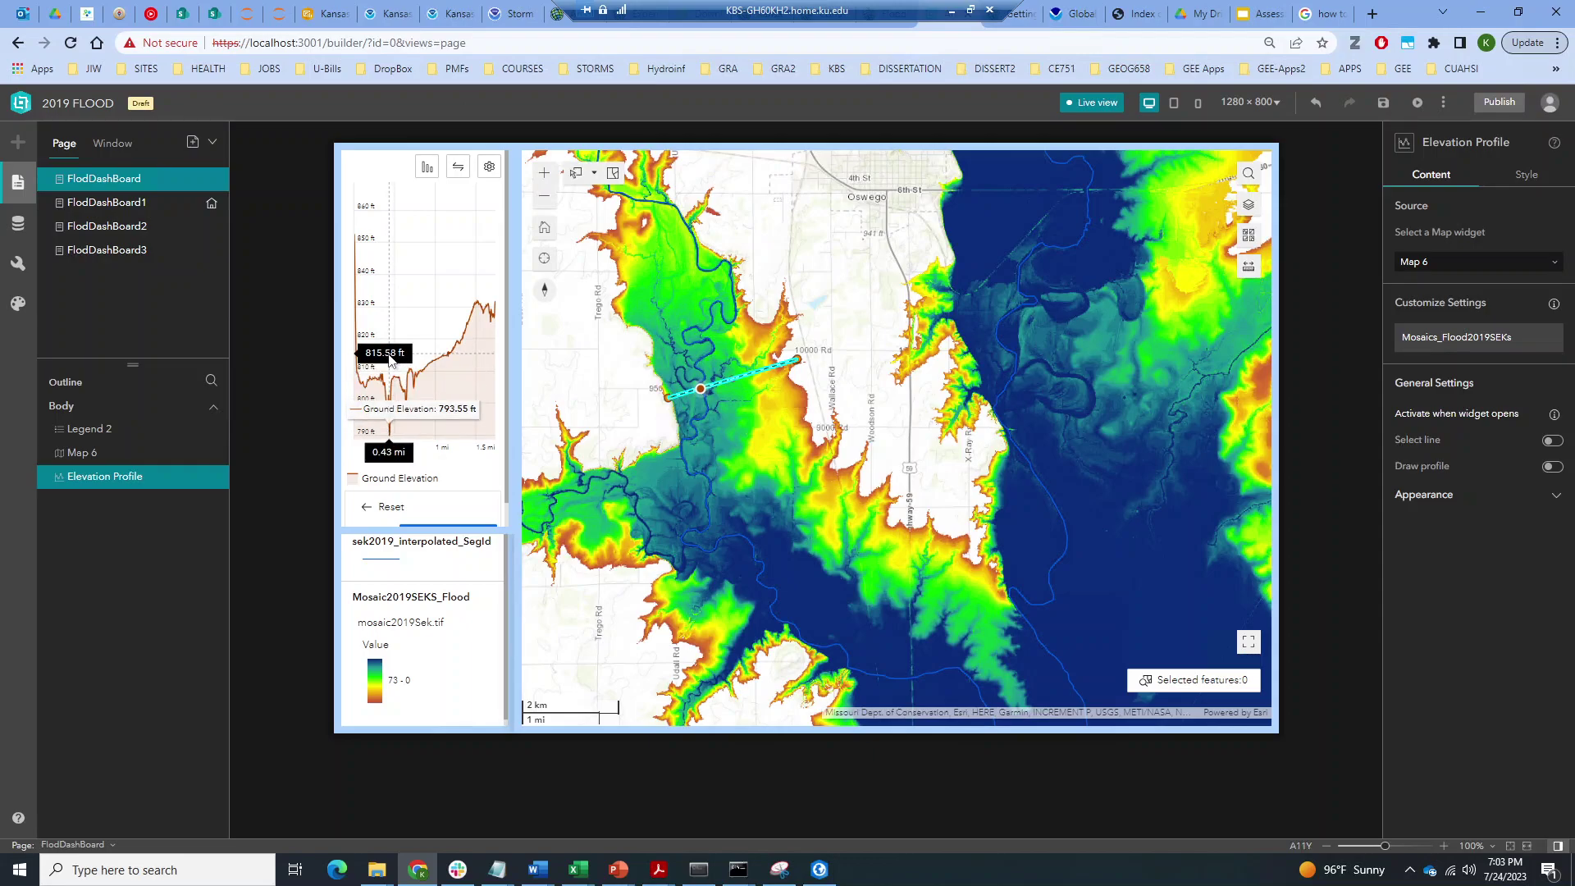
pyautogui.moveTo(349, 329); pyautogui.dragTo(354, 234)
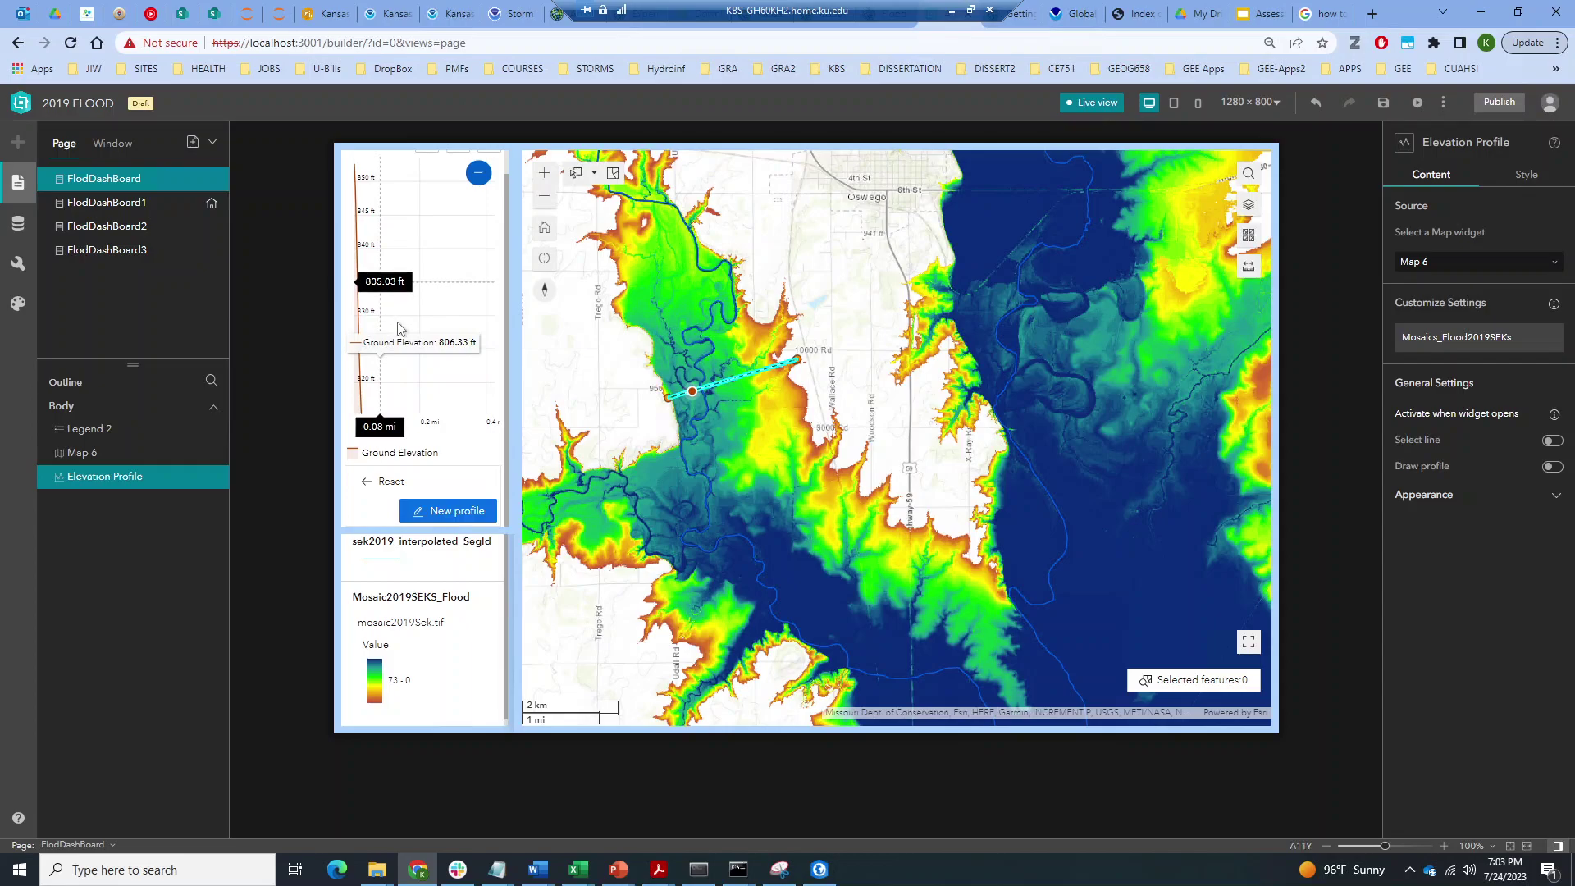
pyautogui.click(477, 181)
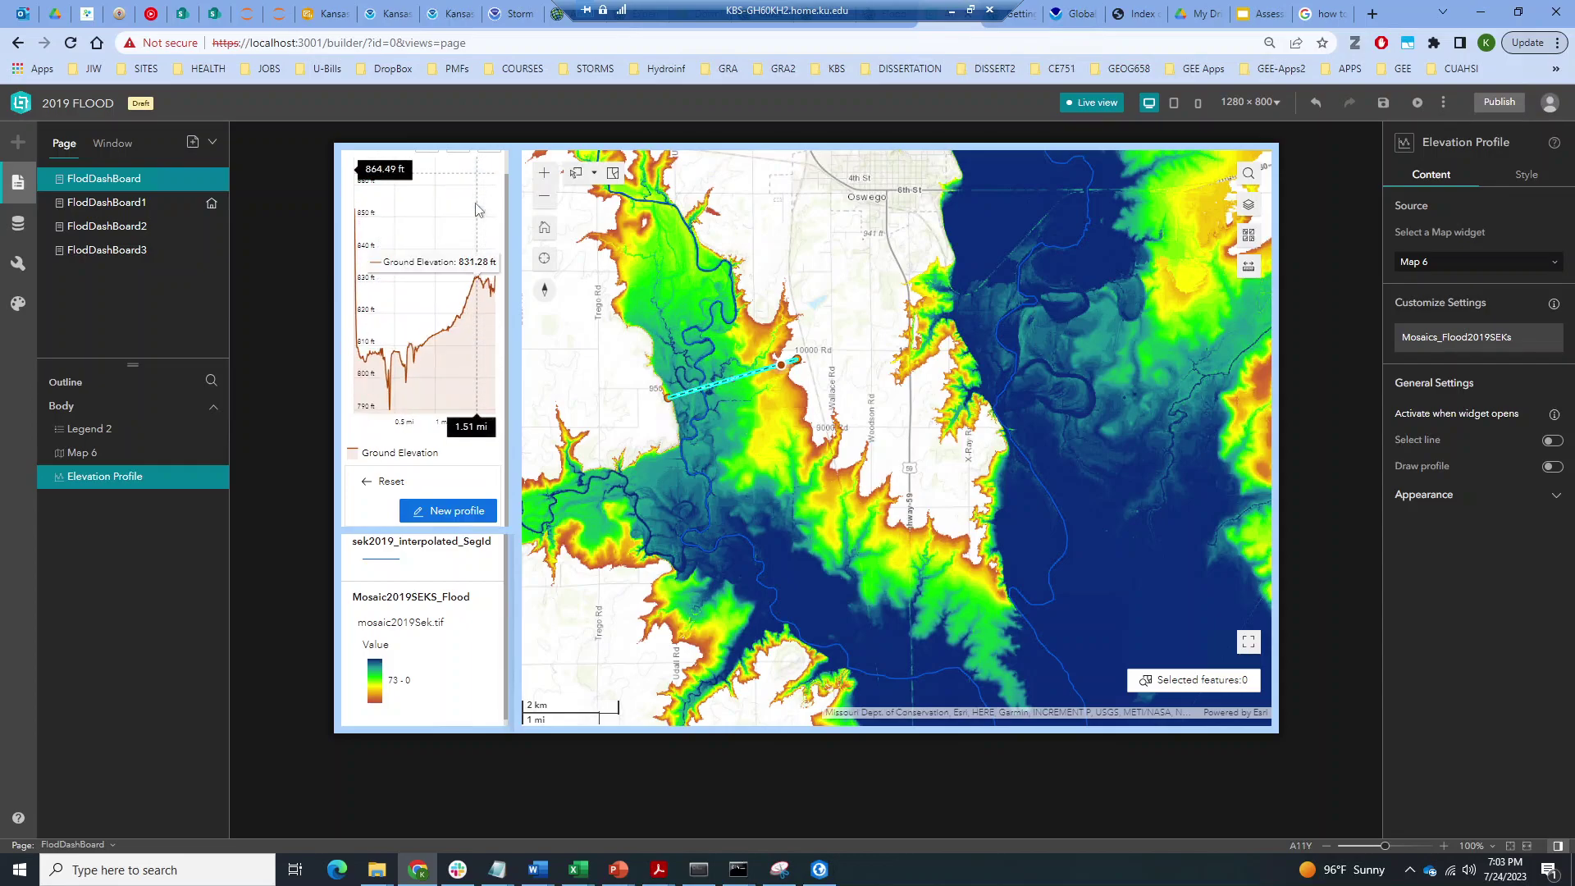
pyautogui.scroll(1, 440, 360)
pyautogui.scroll(-1, 435, 324)
pyautogui.scroll(1, 436, 320)
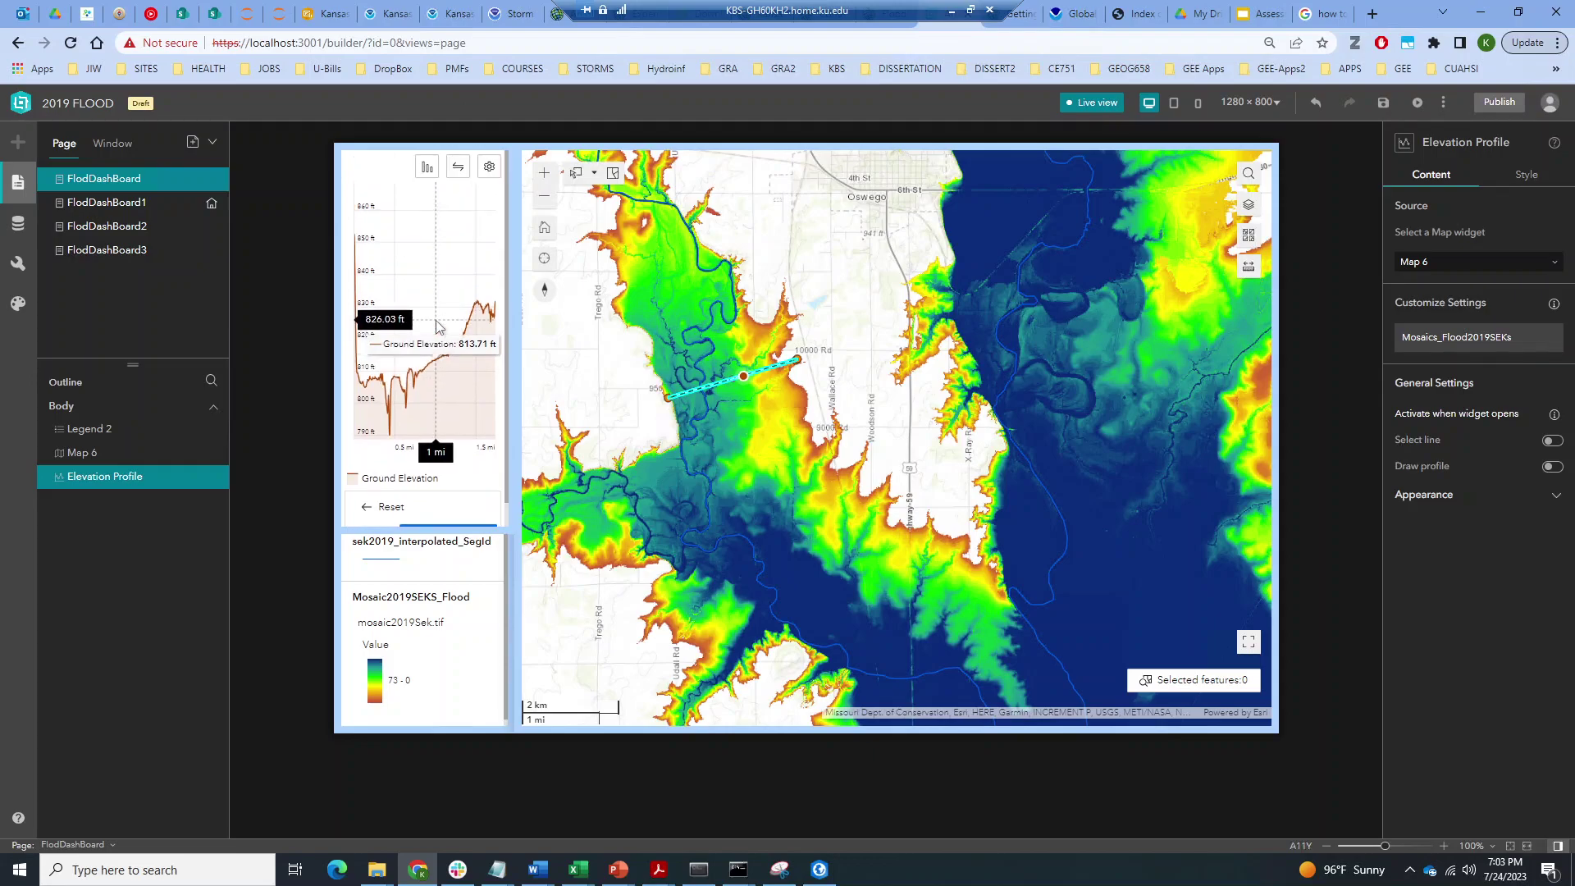
# Check the elevation unit choices in the drawn profile's settings, keeping Feet
pyautogui.click(489, 171)
pyautogui.click(596, 189)
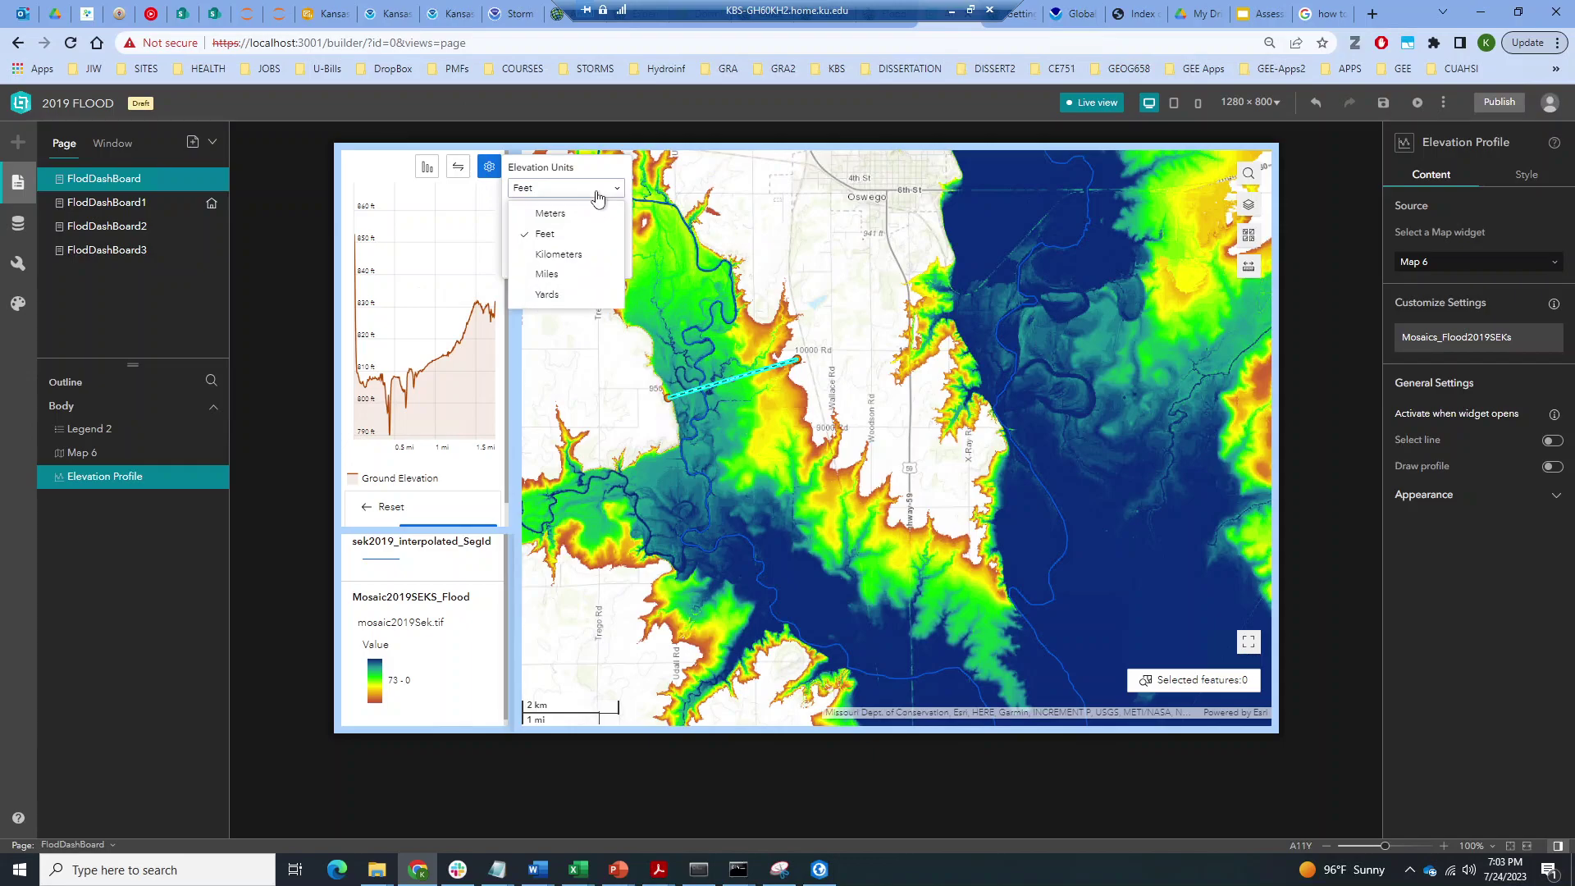
pyautogui.click(597, 194)
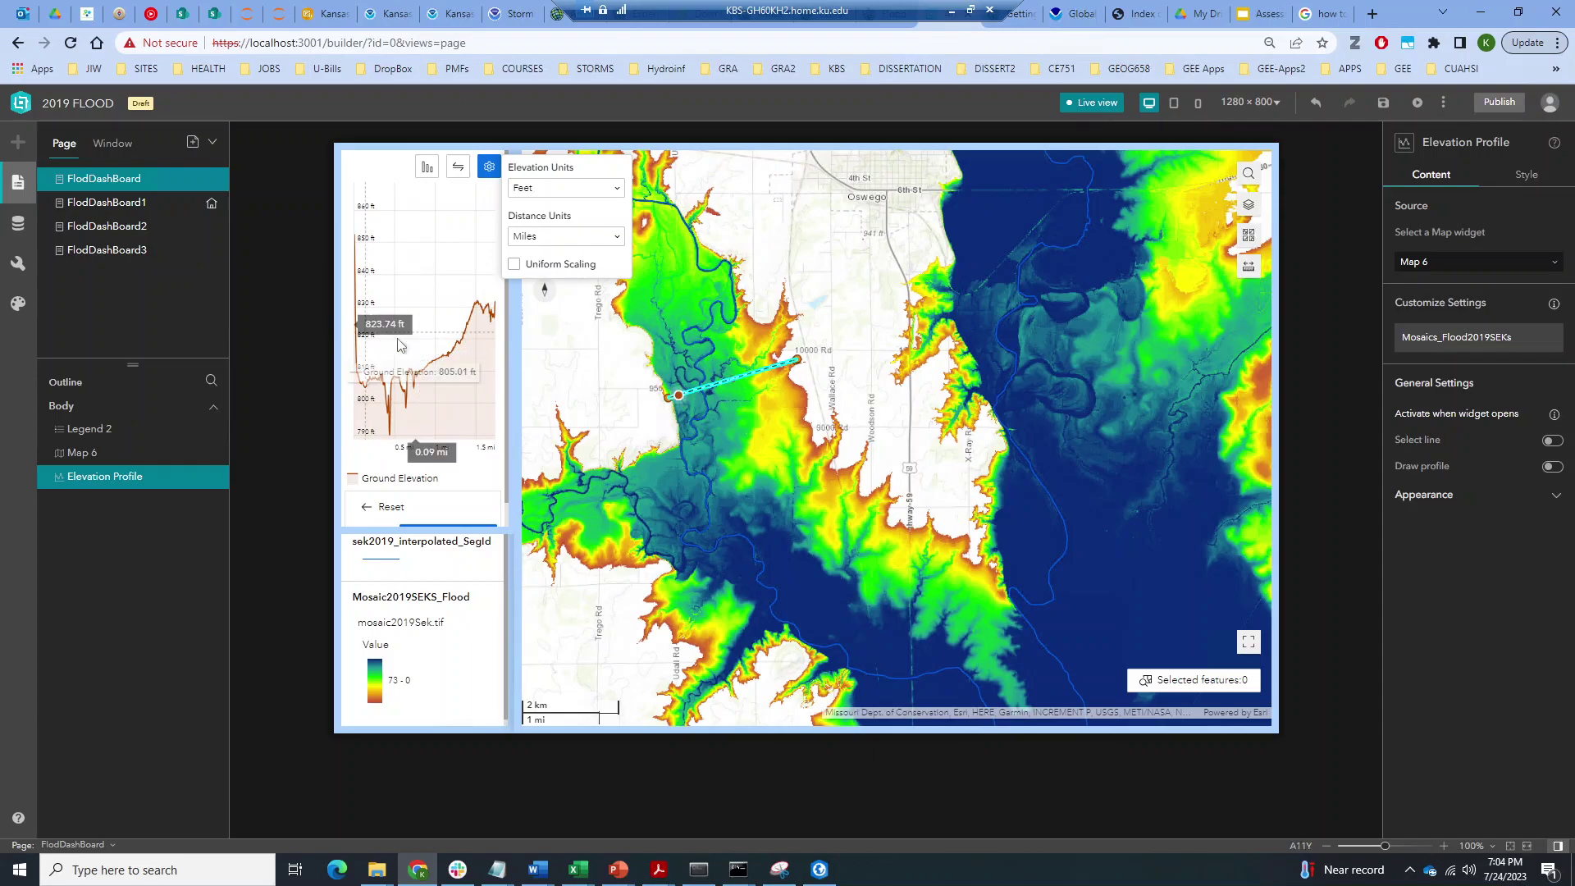
# Reset the profile and draw a new one about 5 mi long from Chetopa eastward across the wide flooded valley
pyautogui.scroll(-1, 678, 442)
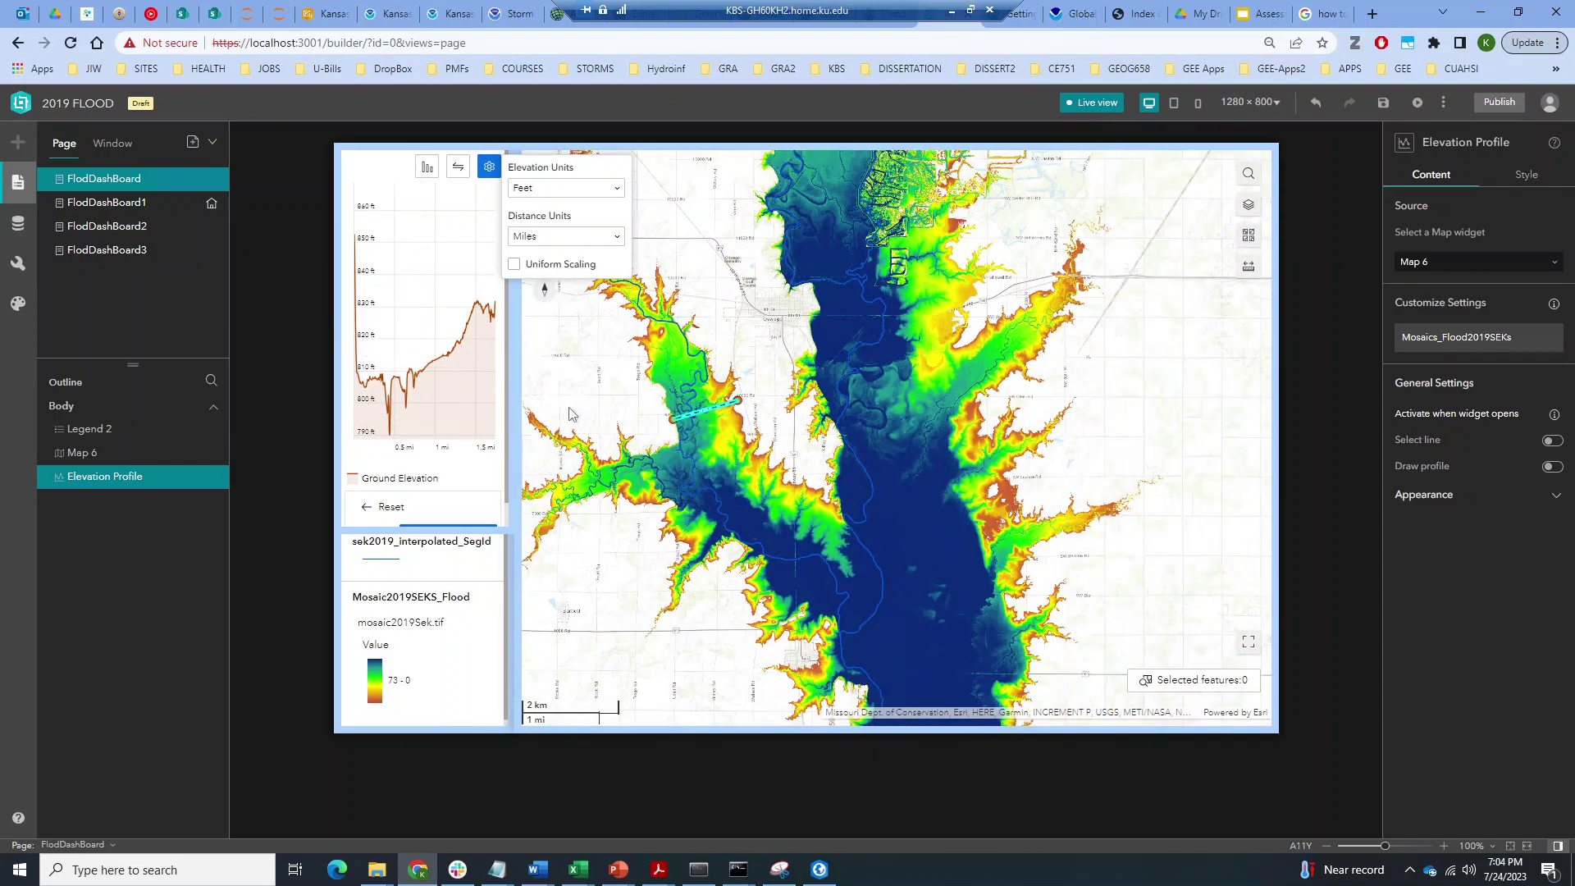
pyautogui.click(373, 510)
pyautogui.scroll(-1, 750, 469)
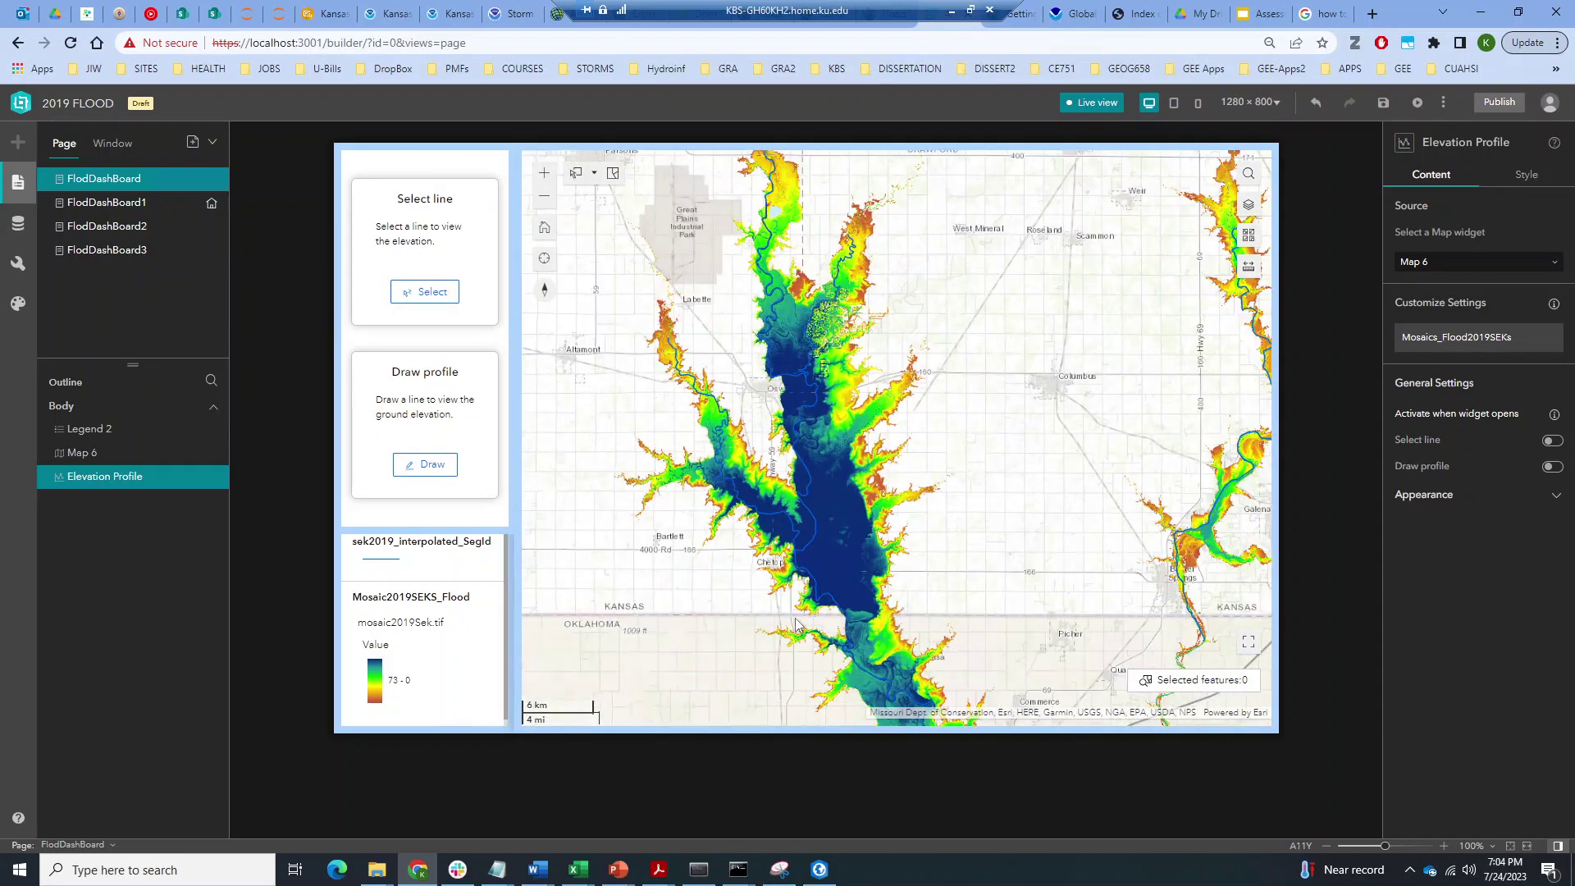
pyautogui.scroll(1, 803, 588)
pyautogui.scroll(1, 944, 443)
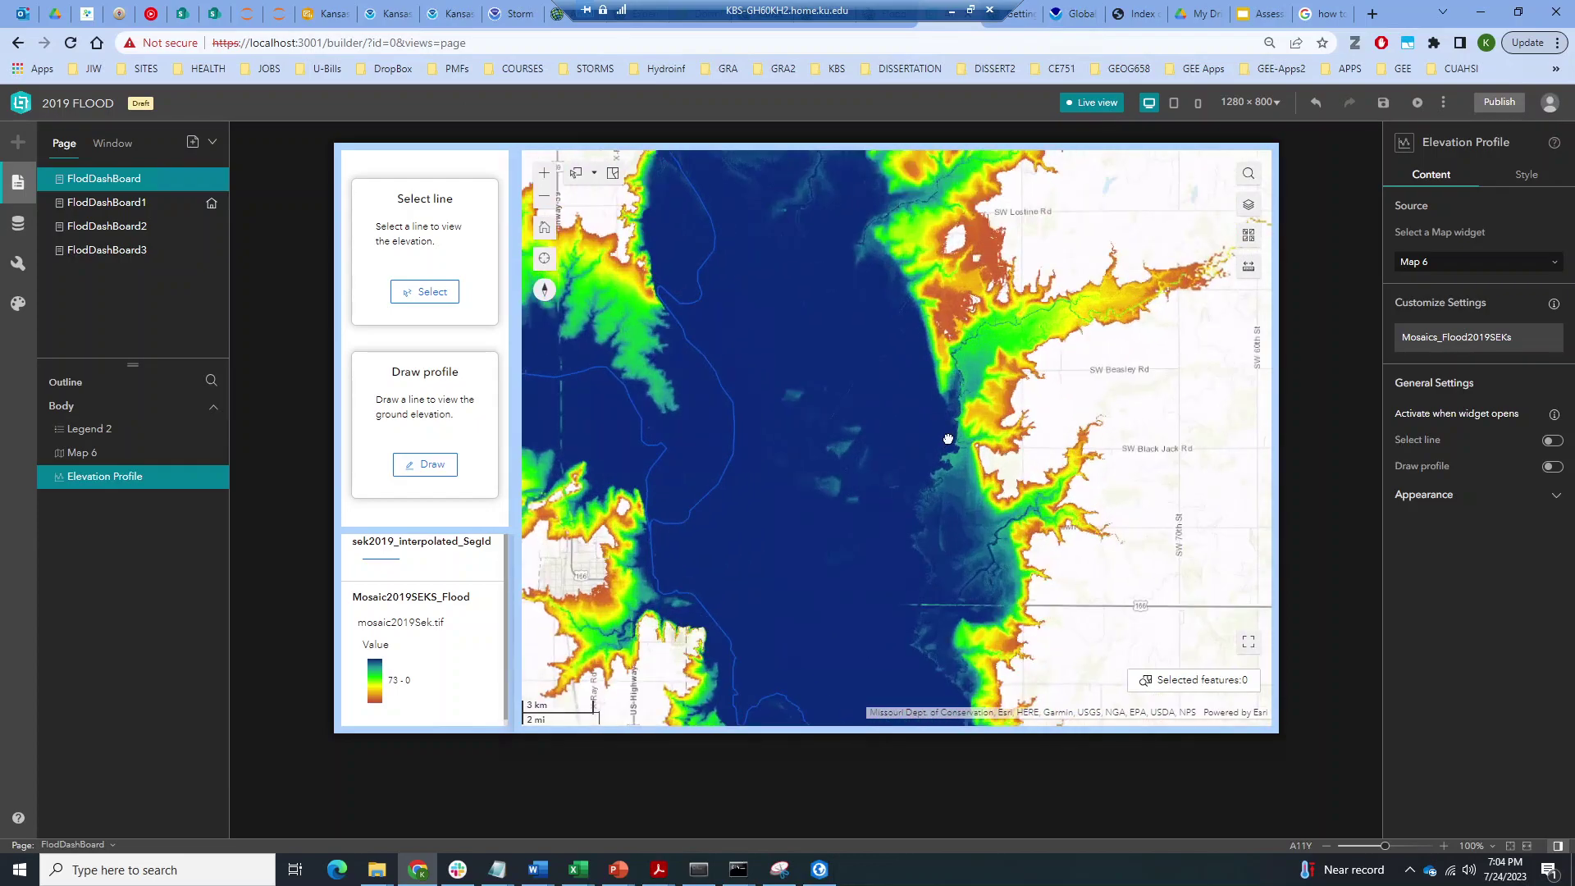
pyautogui.scroll(-1, 868, 500)
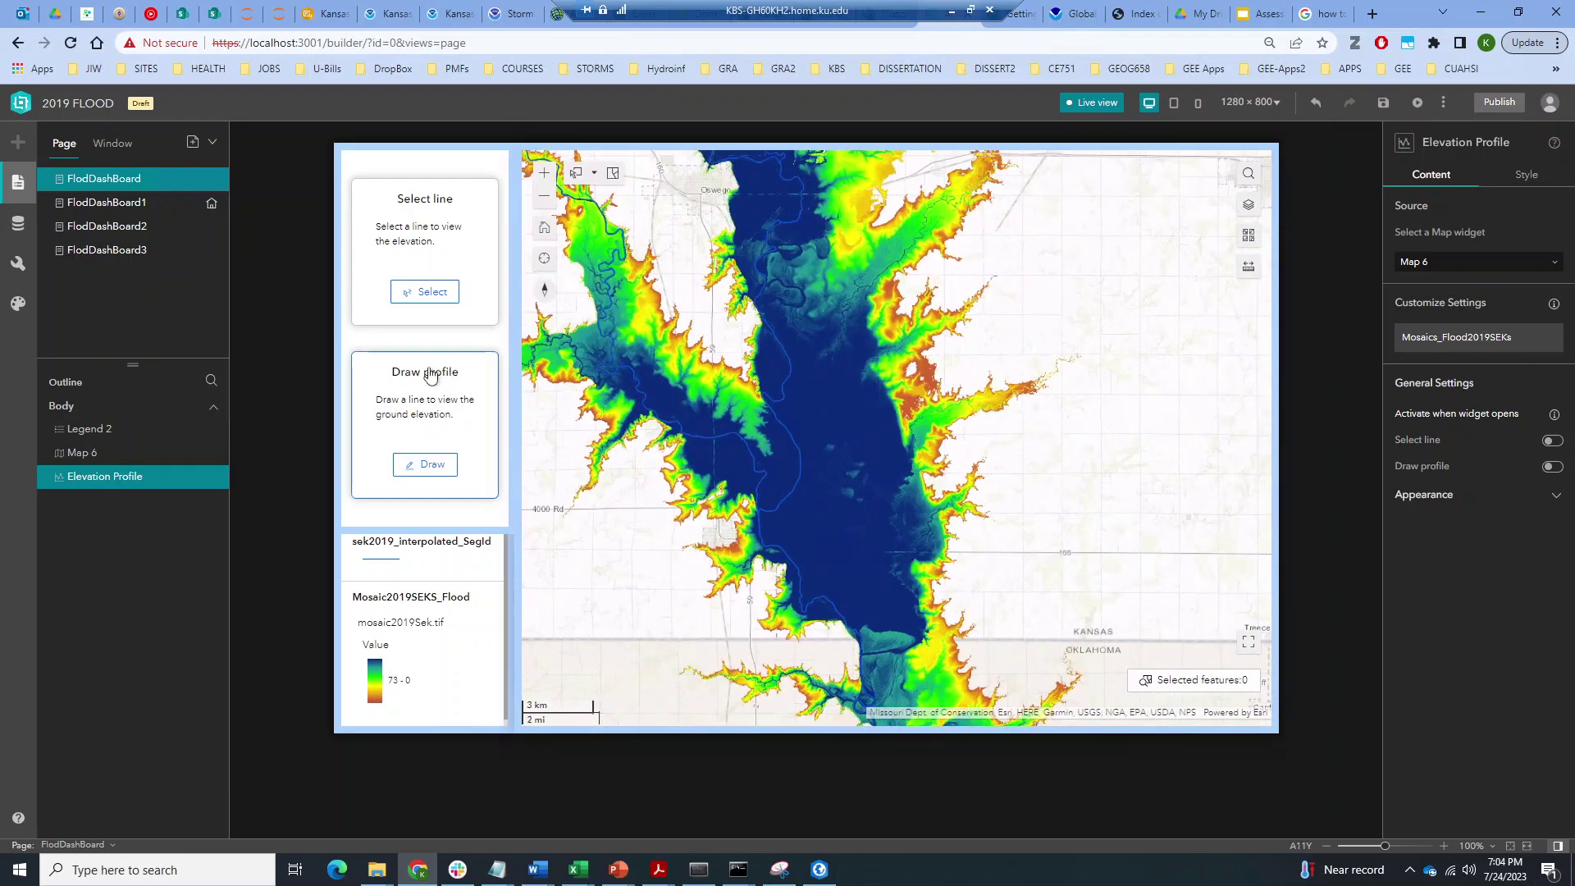
pyautogui.click(424, 466)
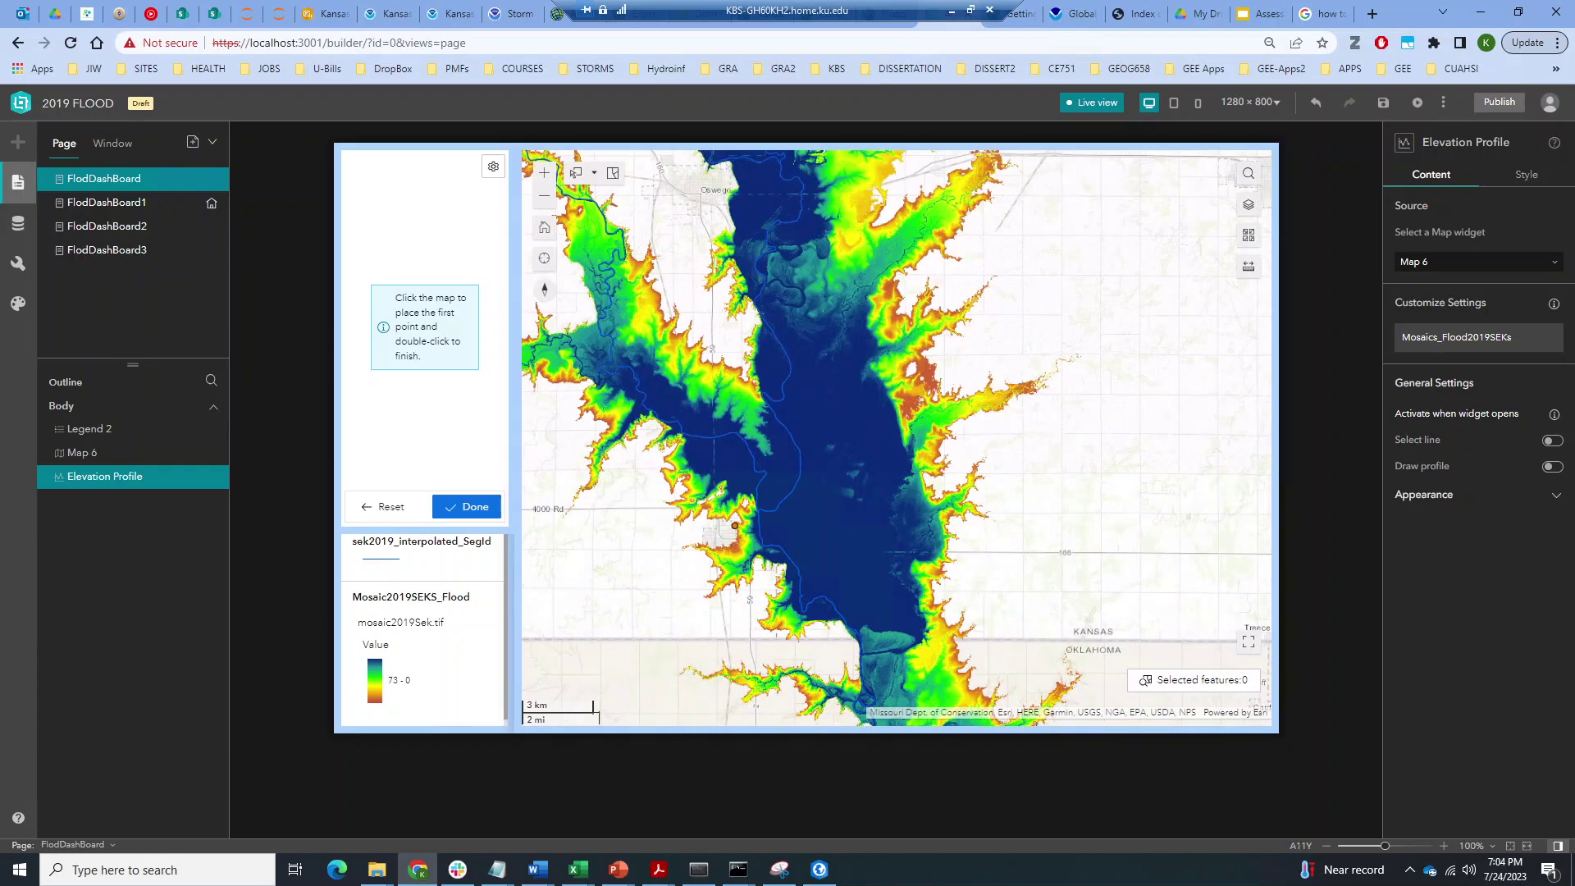
pyautogui.click(735, 525)
pyautogui.doubleClick(936, 485)
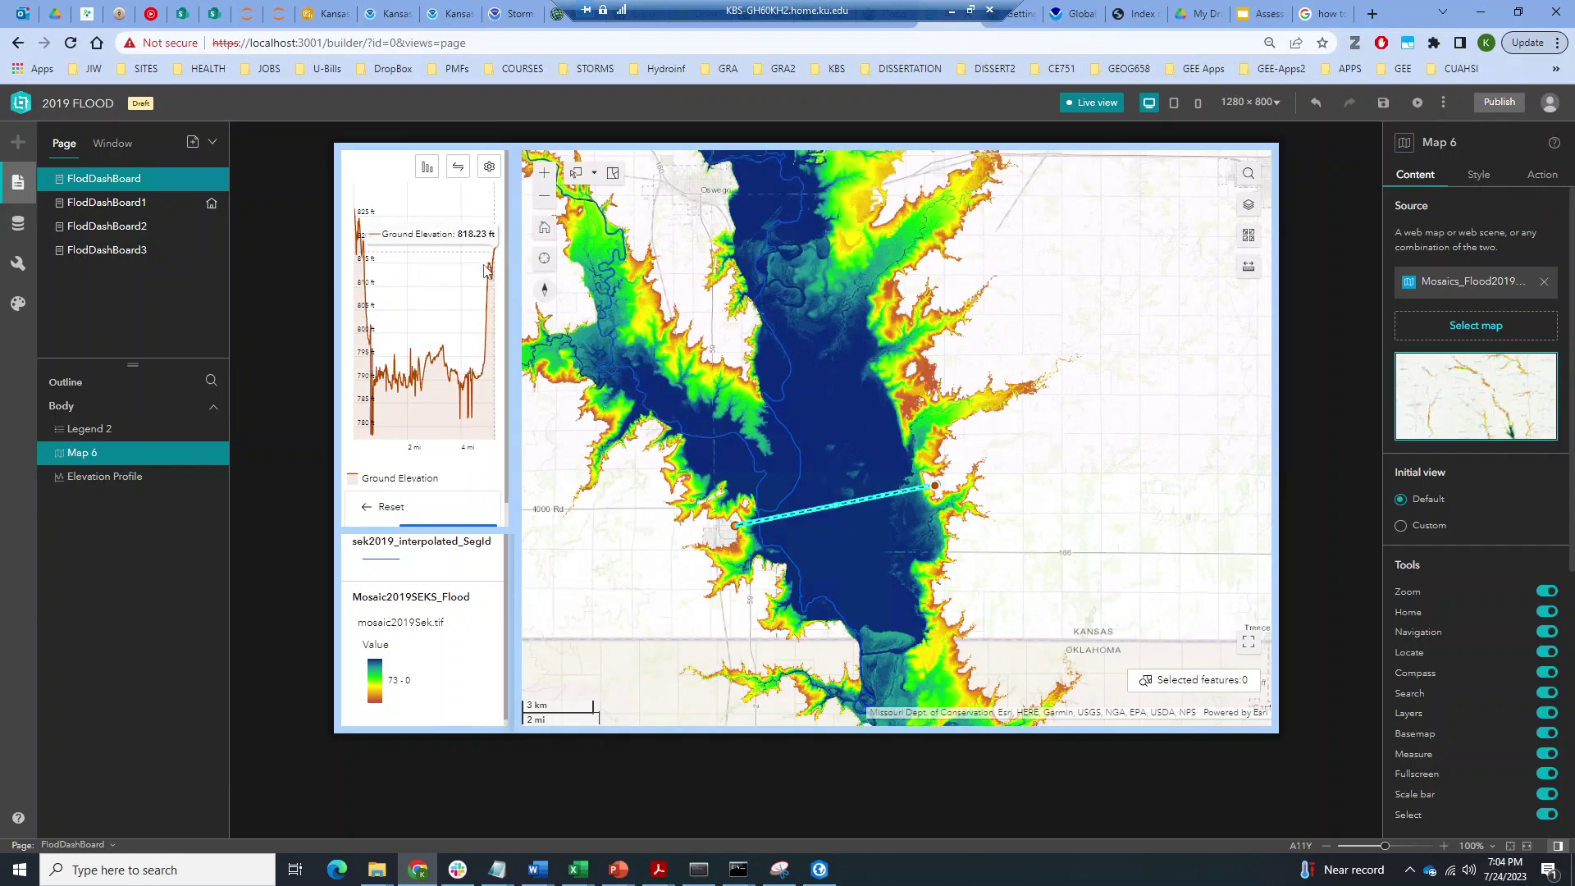
# Check the new profile's unit settings and turn off live view, returning to editing the FlodDashBoard page
pyautogui.click(489, 168)
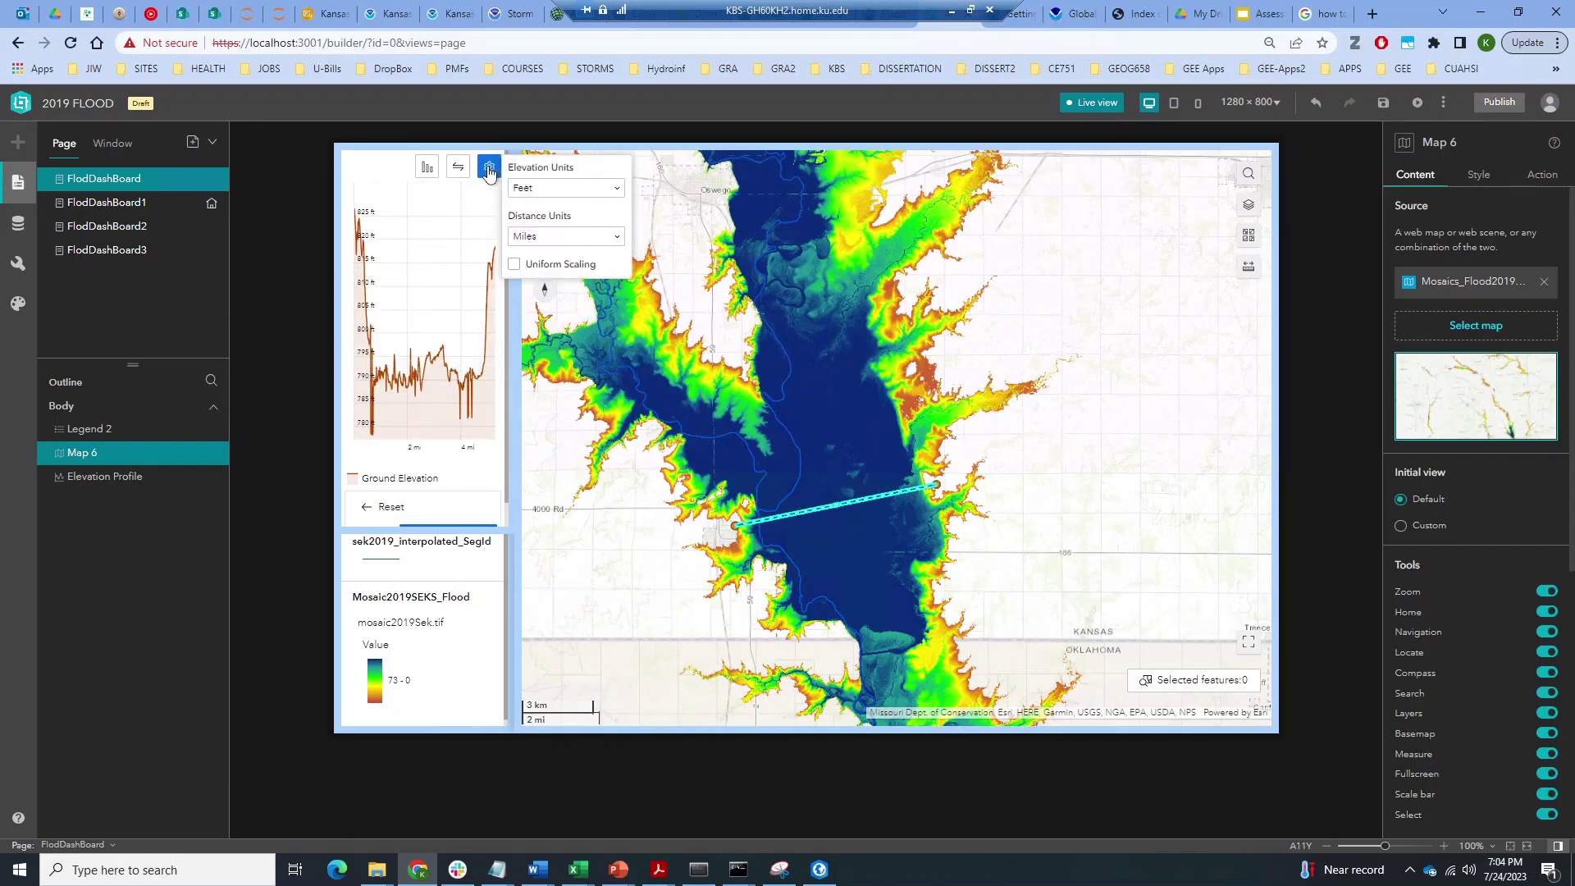
pyautogui.click(489, 170)
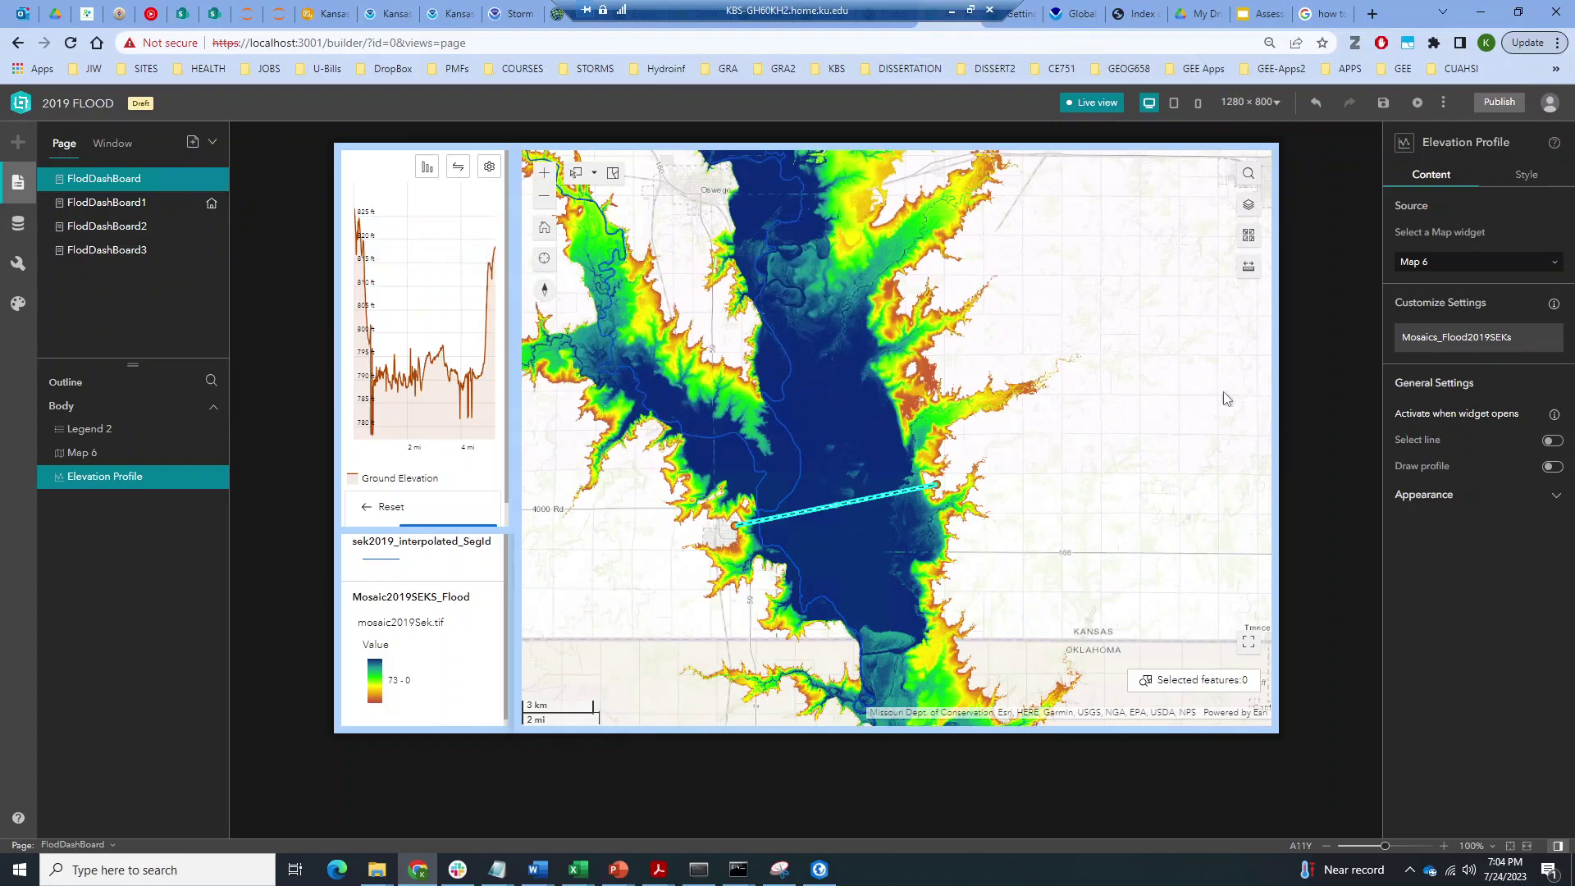
pyautogui.click(1100, 105)
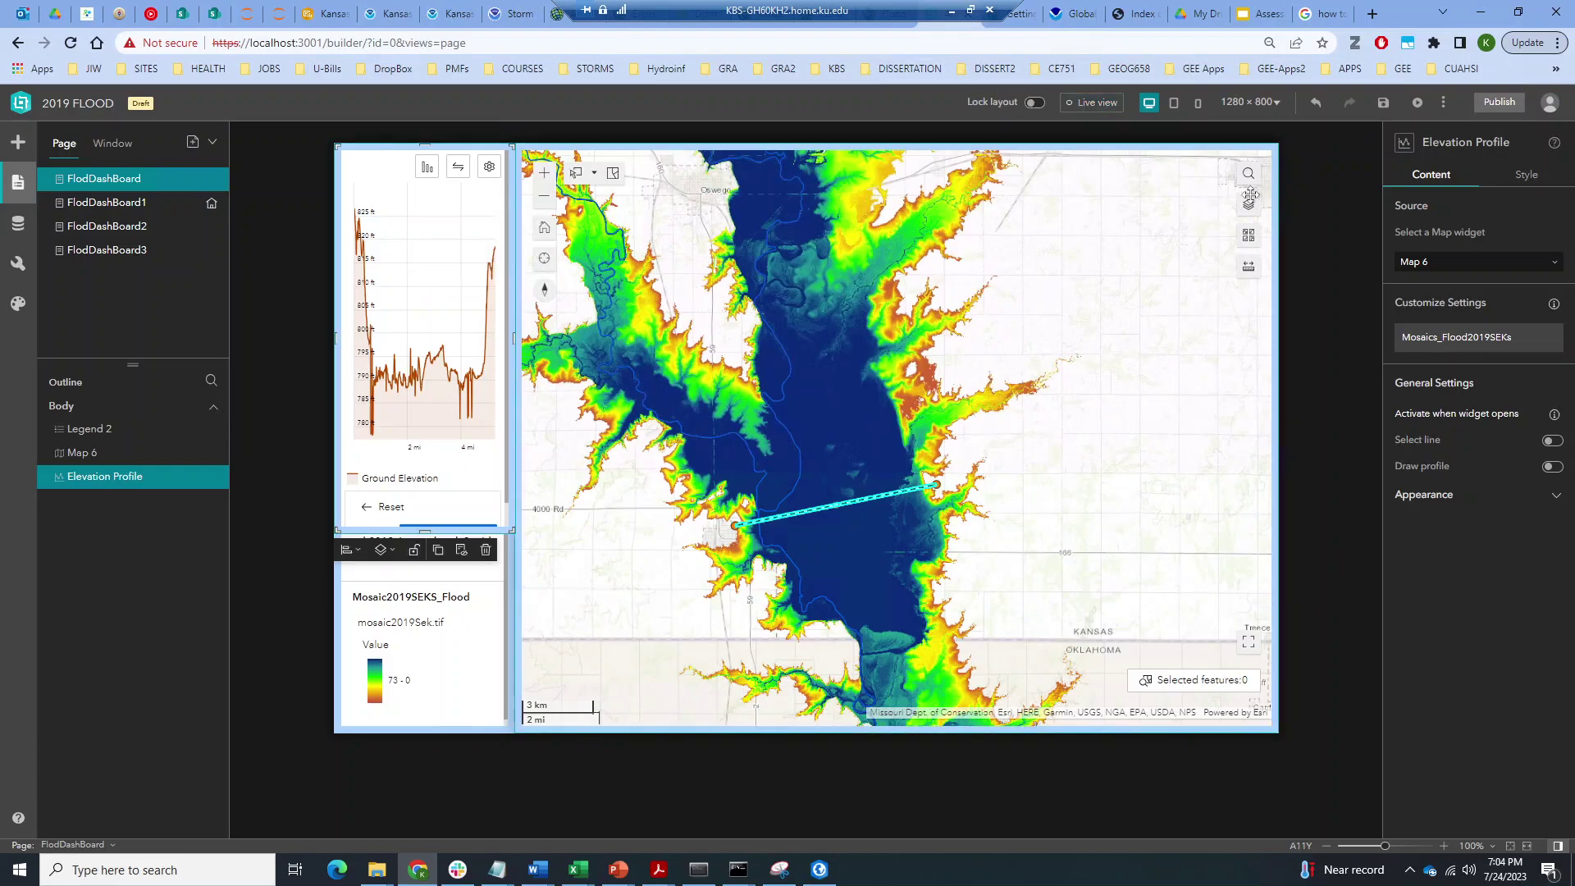
pyautogui.click(581, 440)
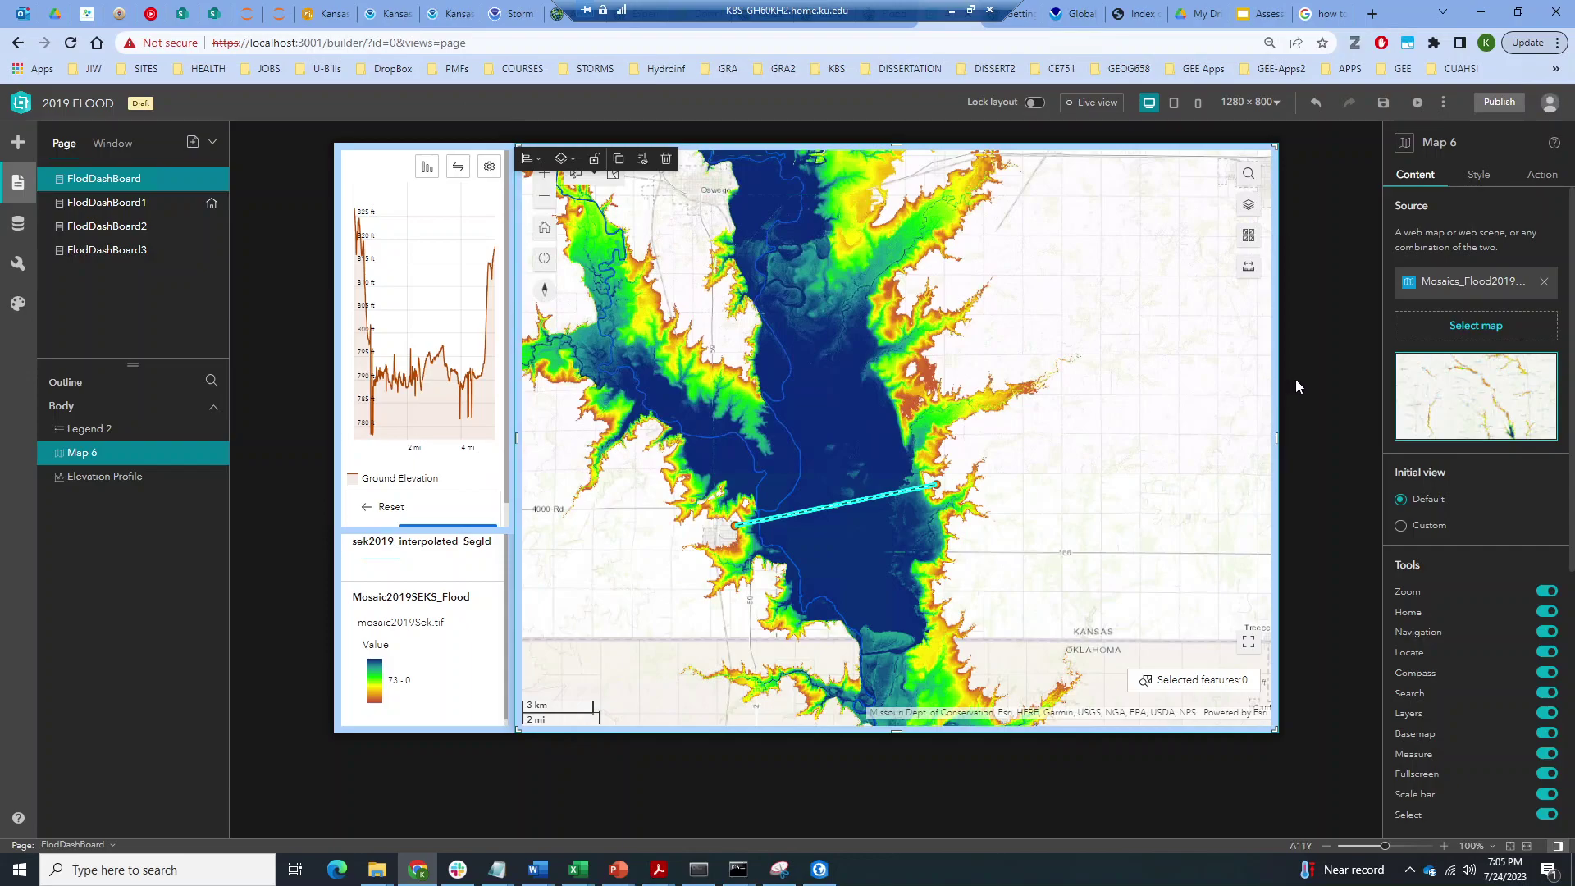
pyautogui.click(1297, 356)
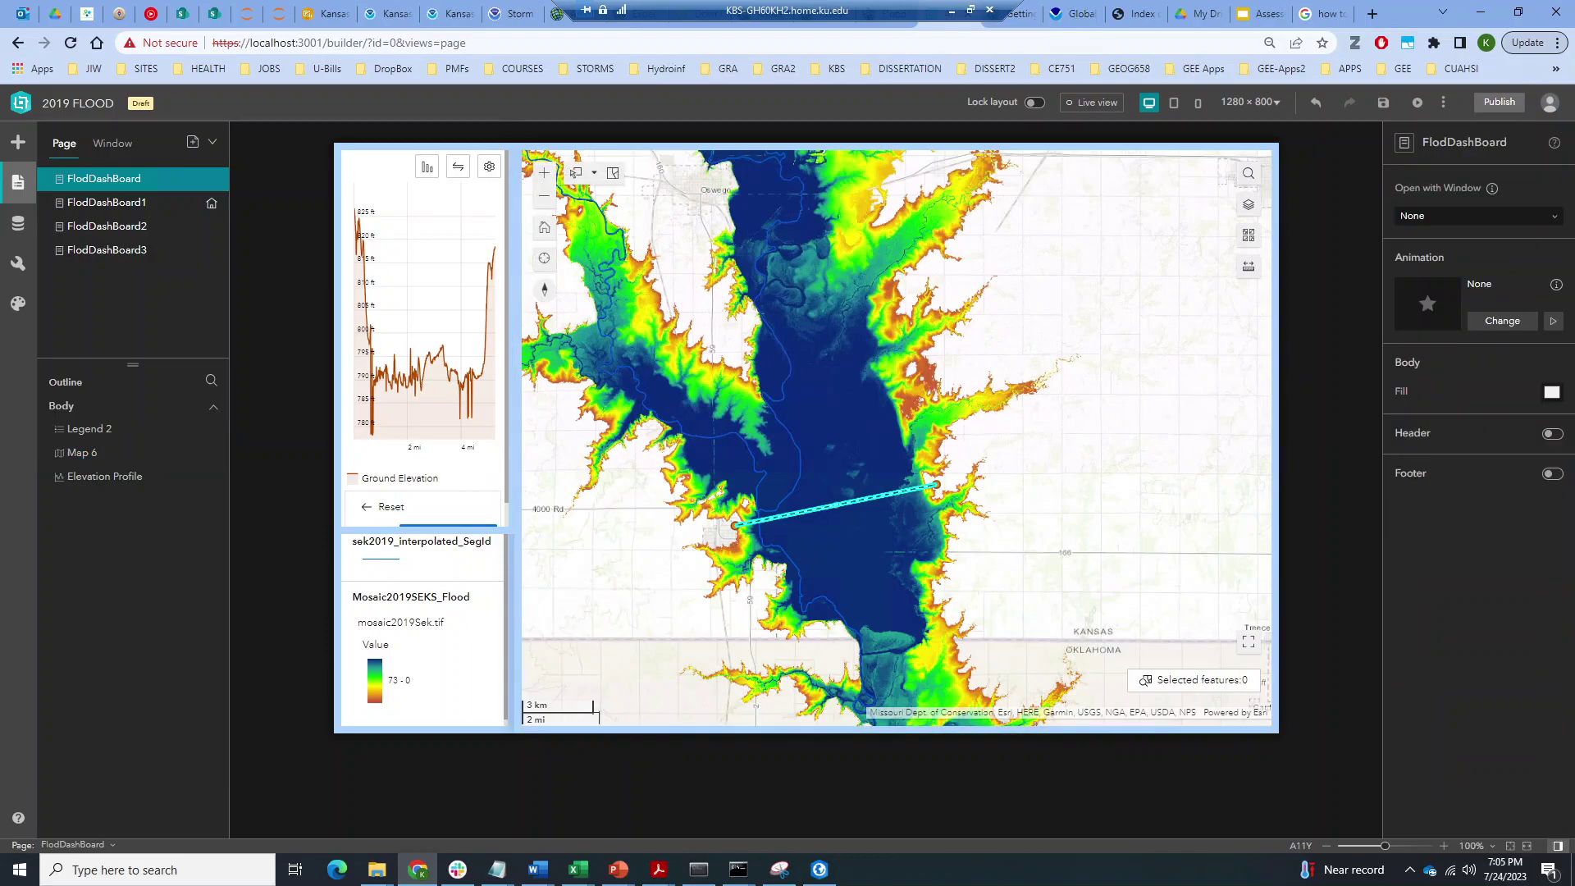